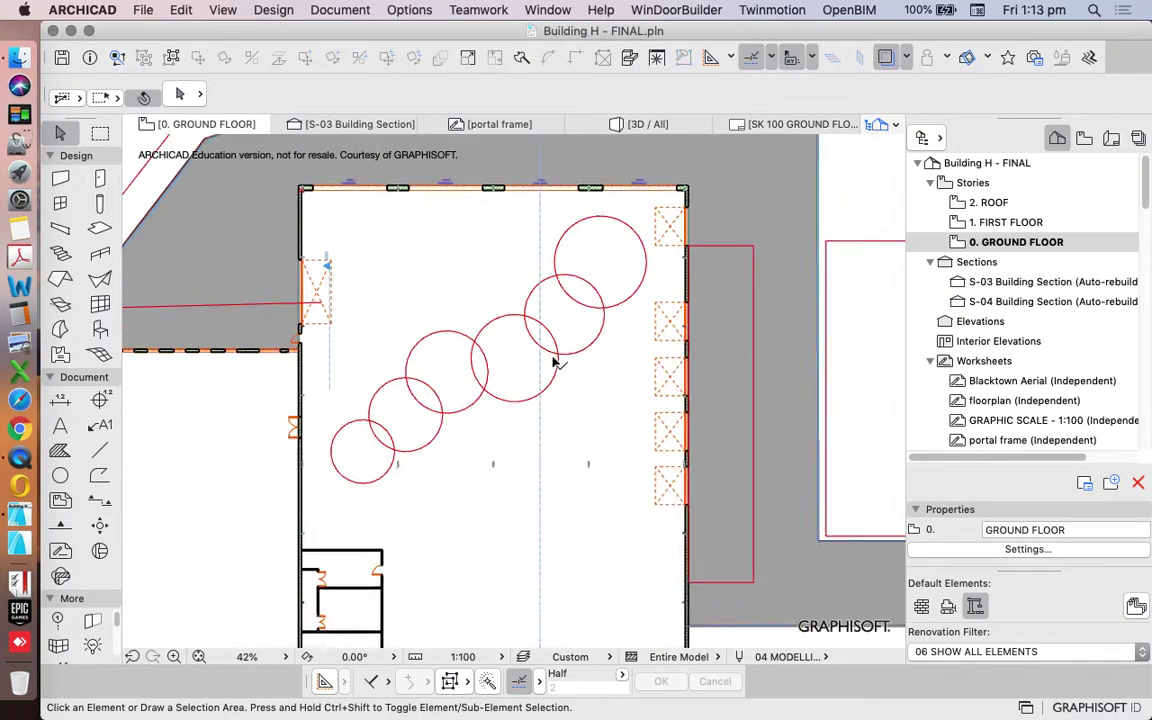
Set the Slab tool defaults to a thickness of 1000 with the reference plane at the slab's underside
click(117, 229)
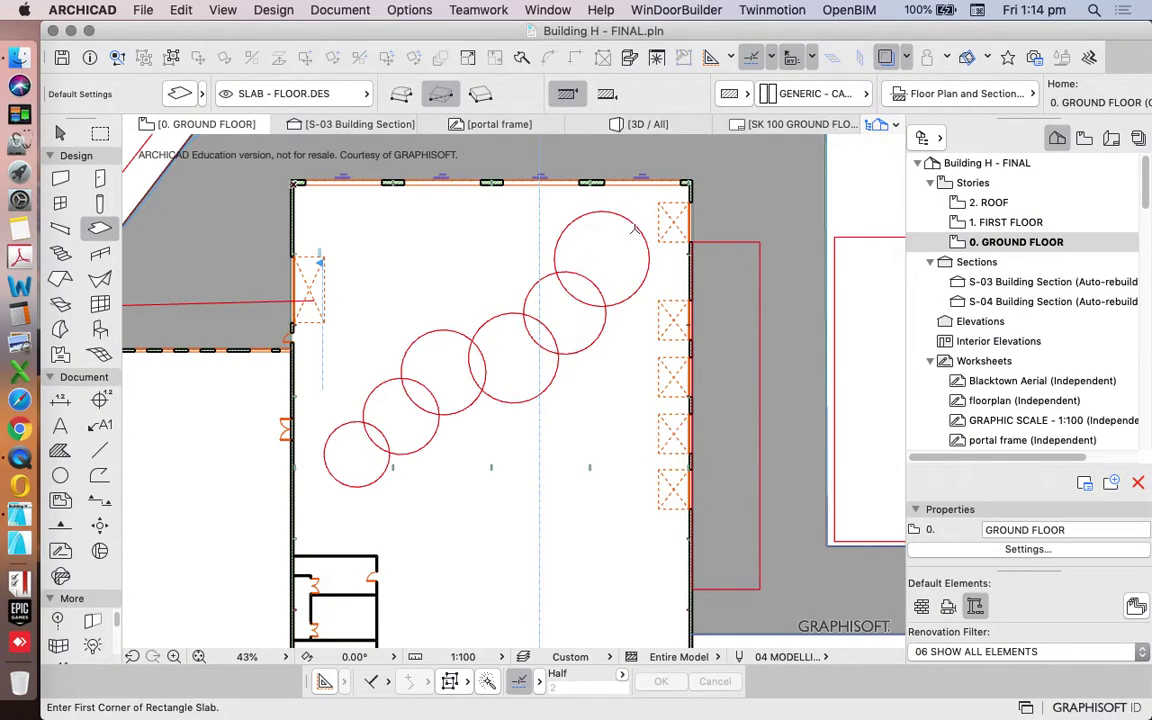
click(181, 93)
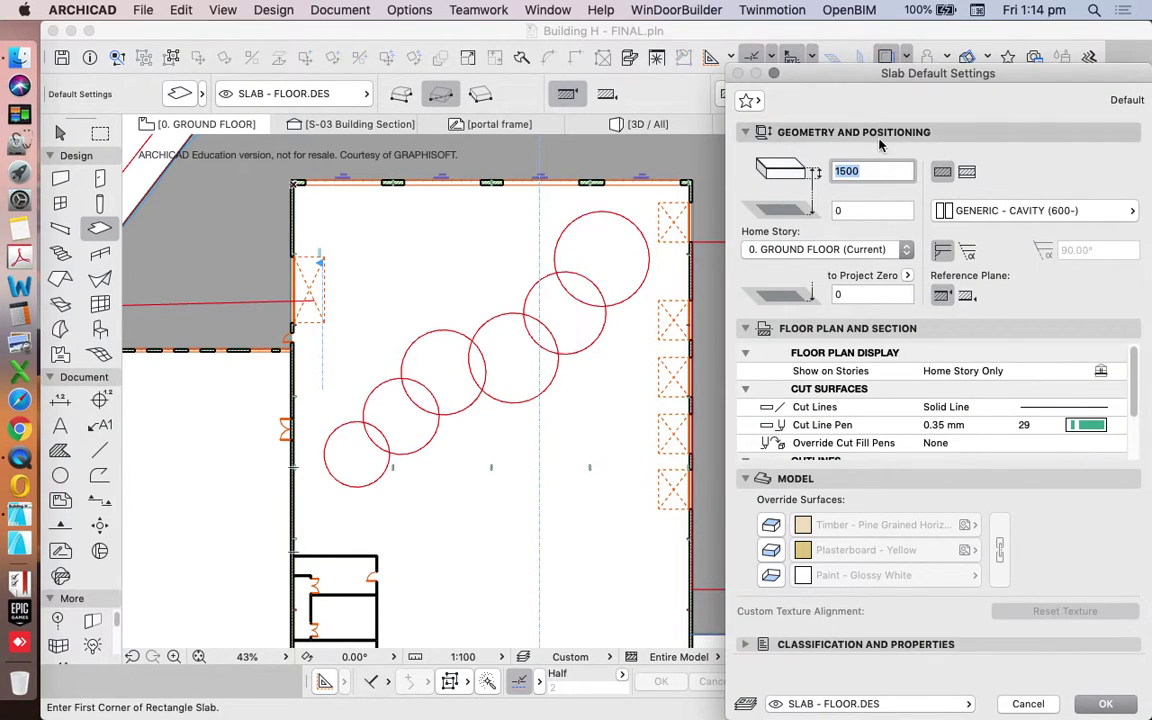
click(884, 172)
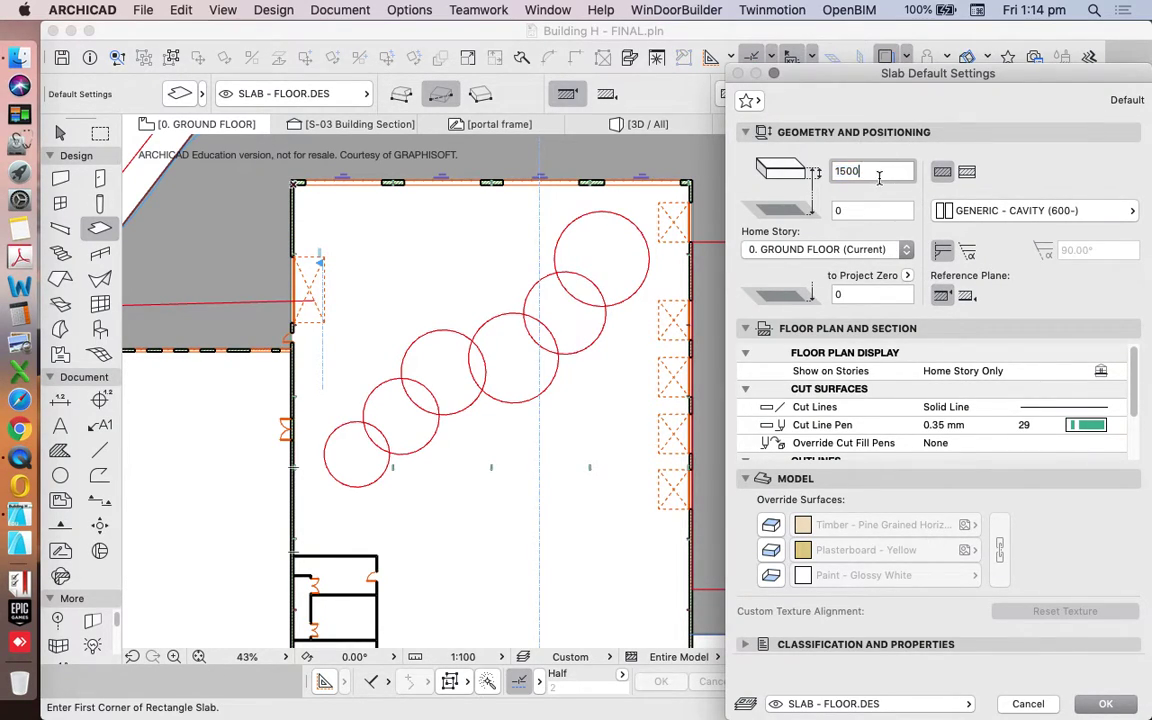
double_click(880, 172)
text(1000)
click(966, 296)
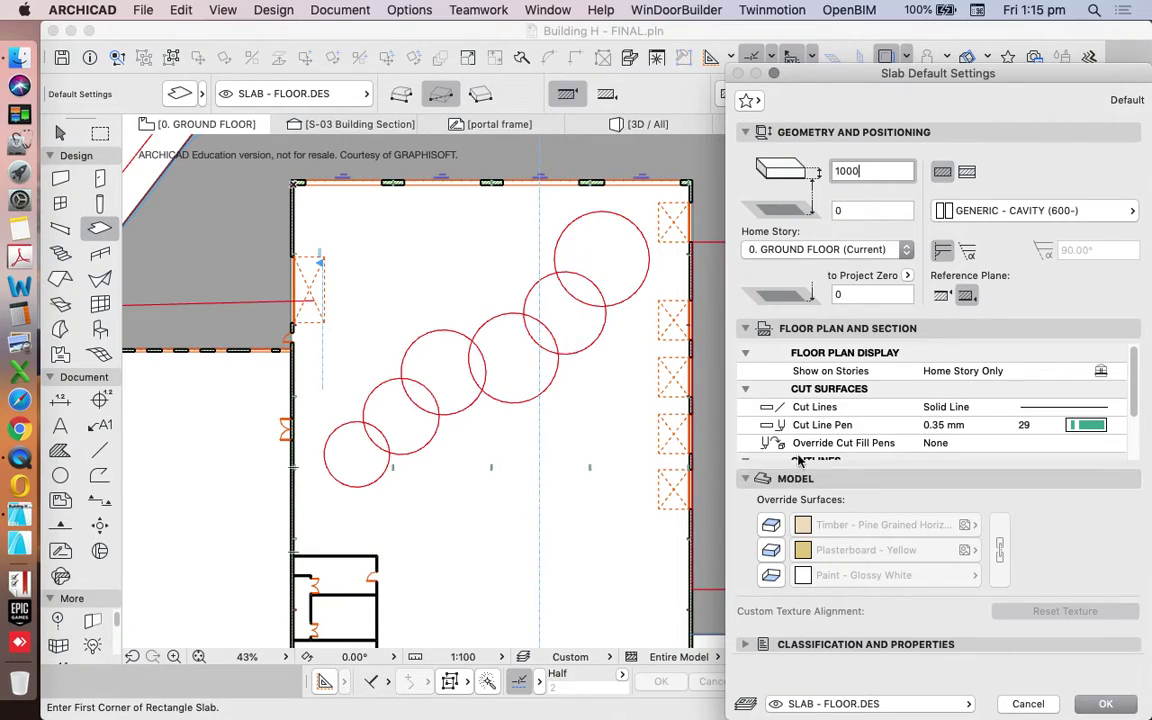
Override all three default slab surfaces, linked together, with Glass - Blue and accept the settings
click(771, 525)
click(771, 550)
click(771, 575)
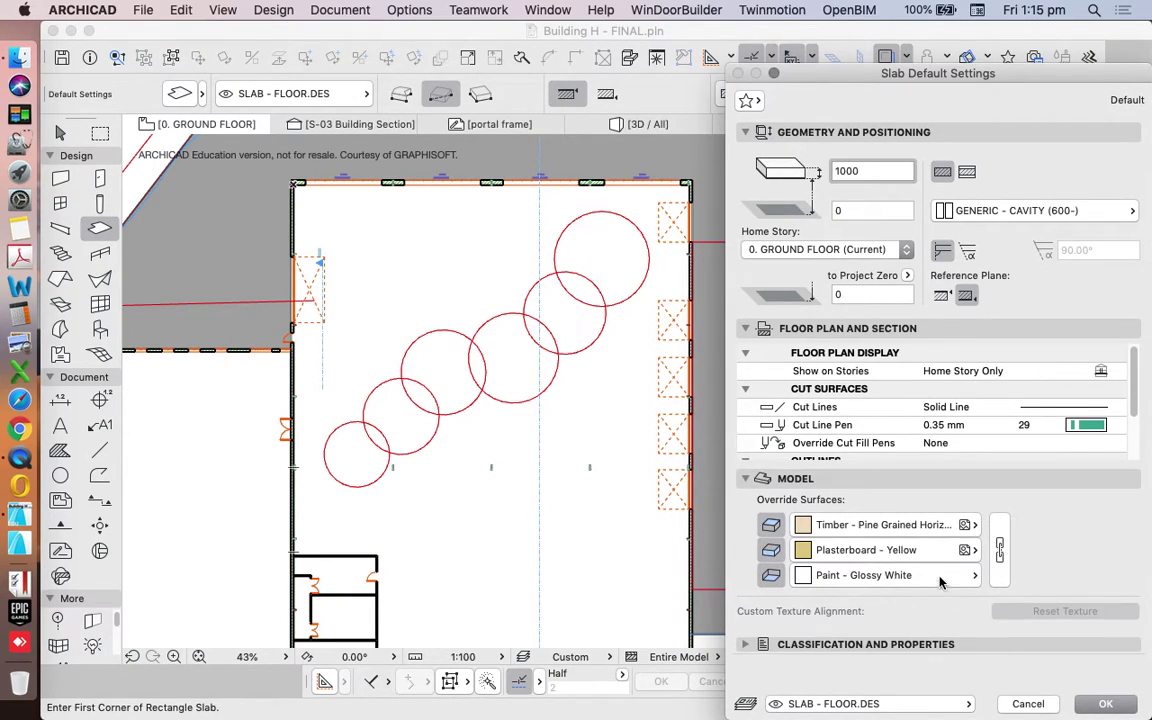
click(1000, 551)
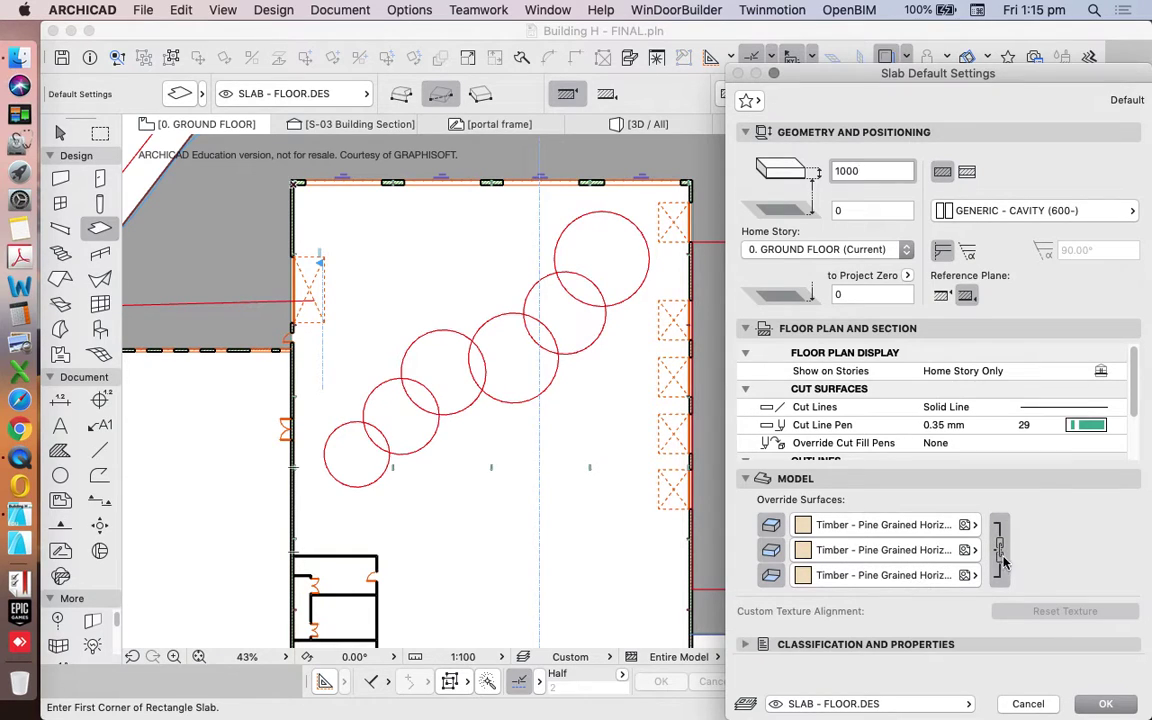
click(878, 552)
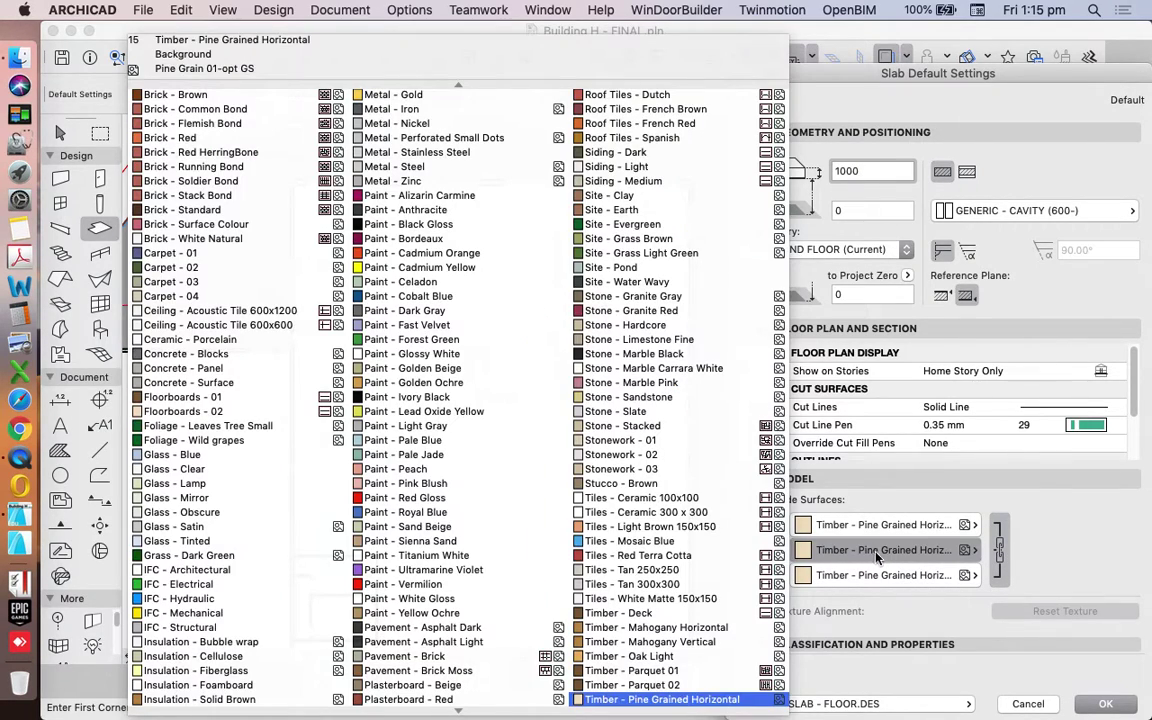
click(240, 464)
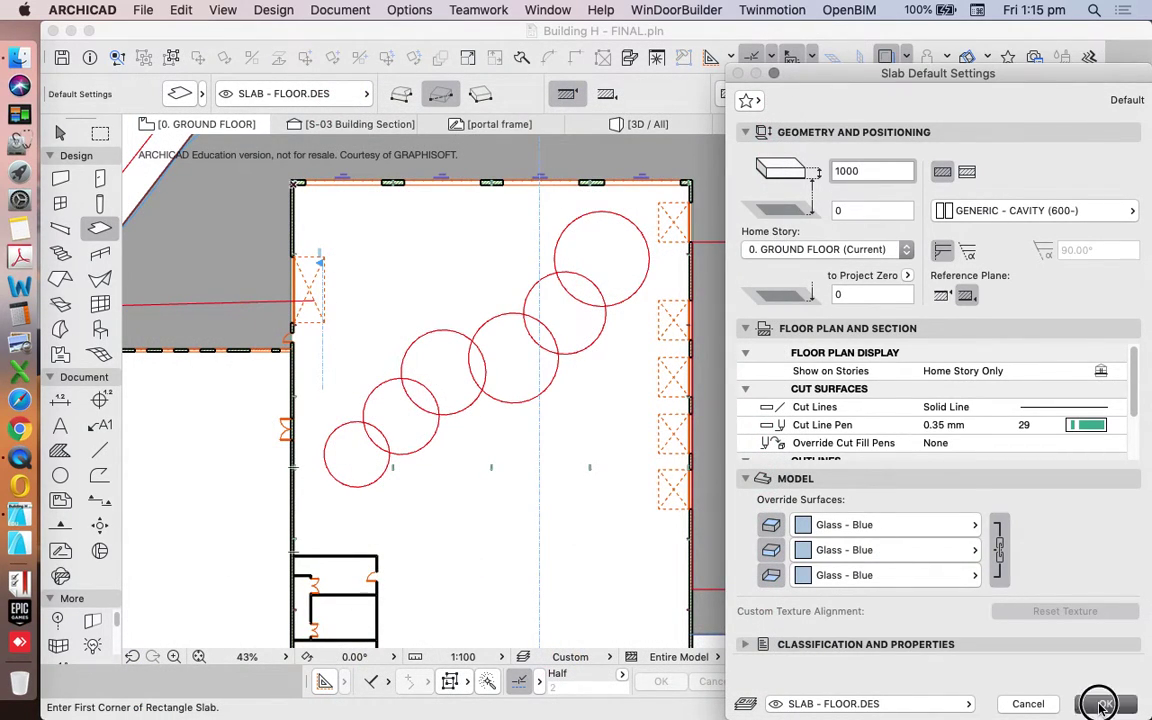
key(Return)
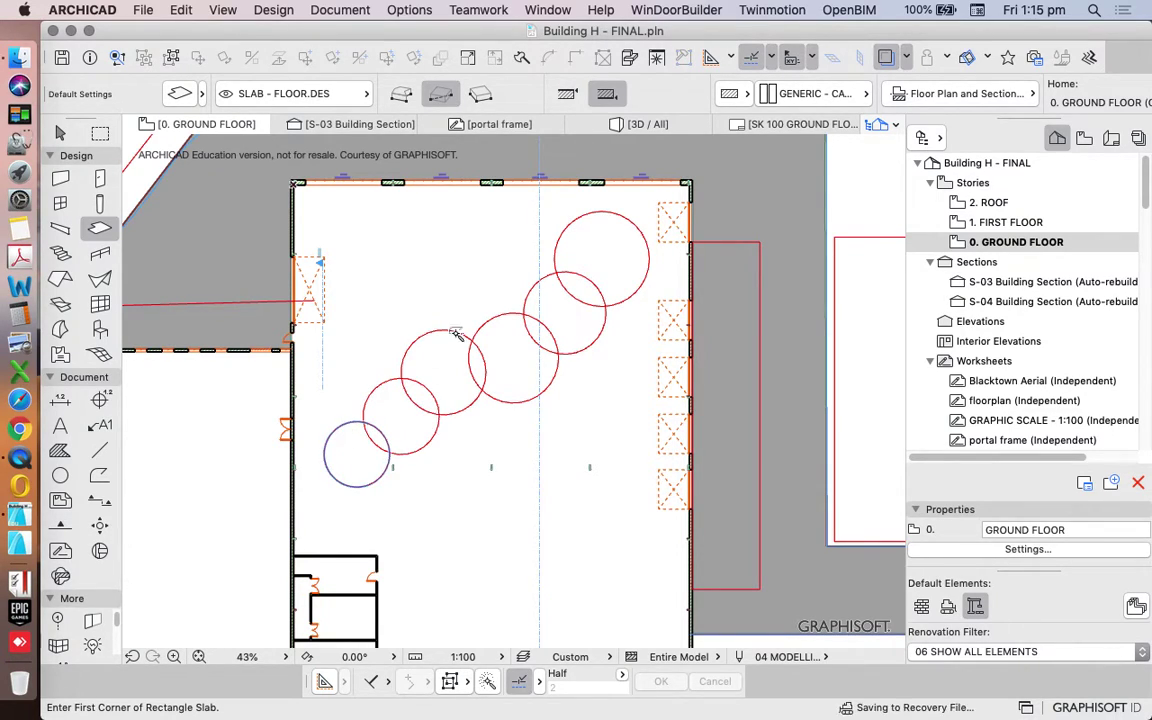
Create a slab from the smallest circle using the Magic Wand and enable cover fills in its settings
key(Escape)
click(345, 443)
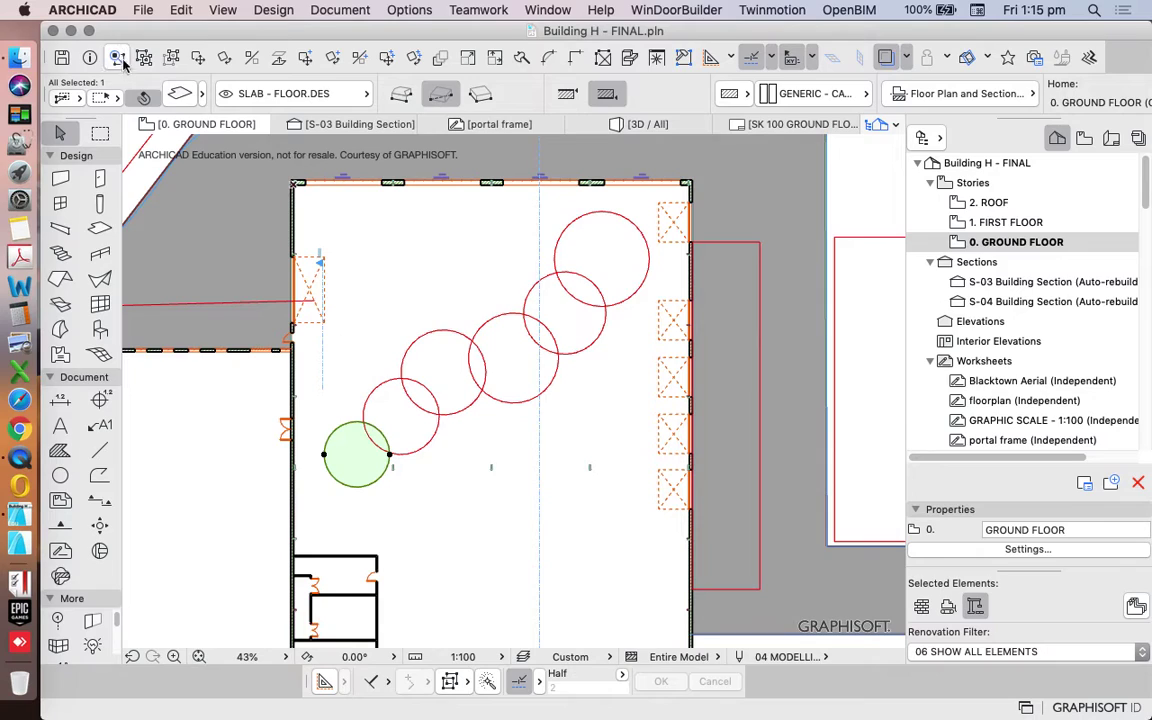
click(178, 93)
scroll(870, 430, down, 3)
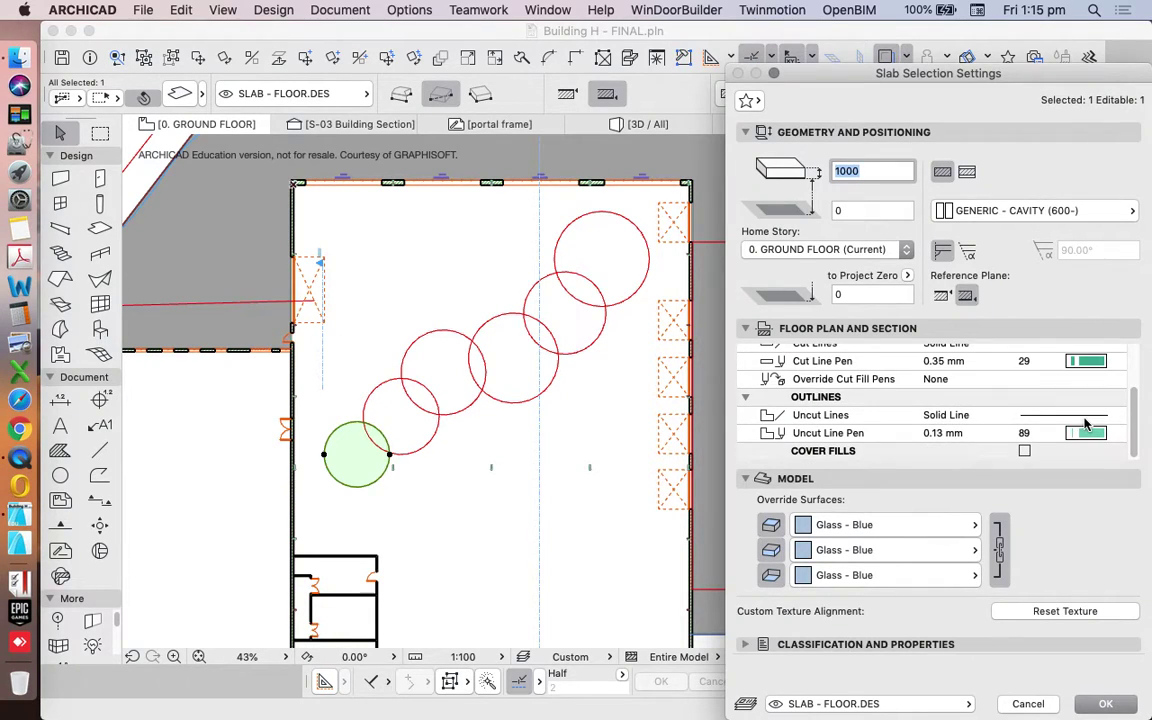
click(1025, 456)
scroll(990, 380, down, 3)
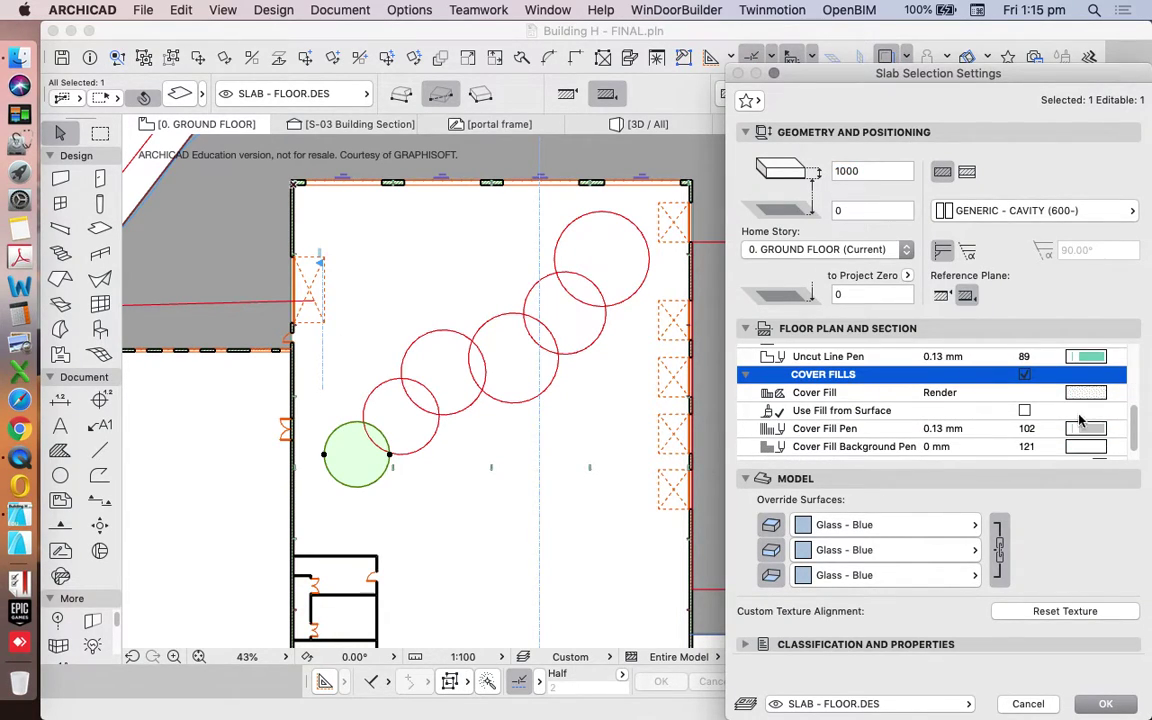
Set the smallest slab's cover fill to 25 % with yellow cover fill pen 100 and apply it
click(1093, 394)
scroll(785, 200, up, 5)
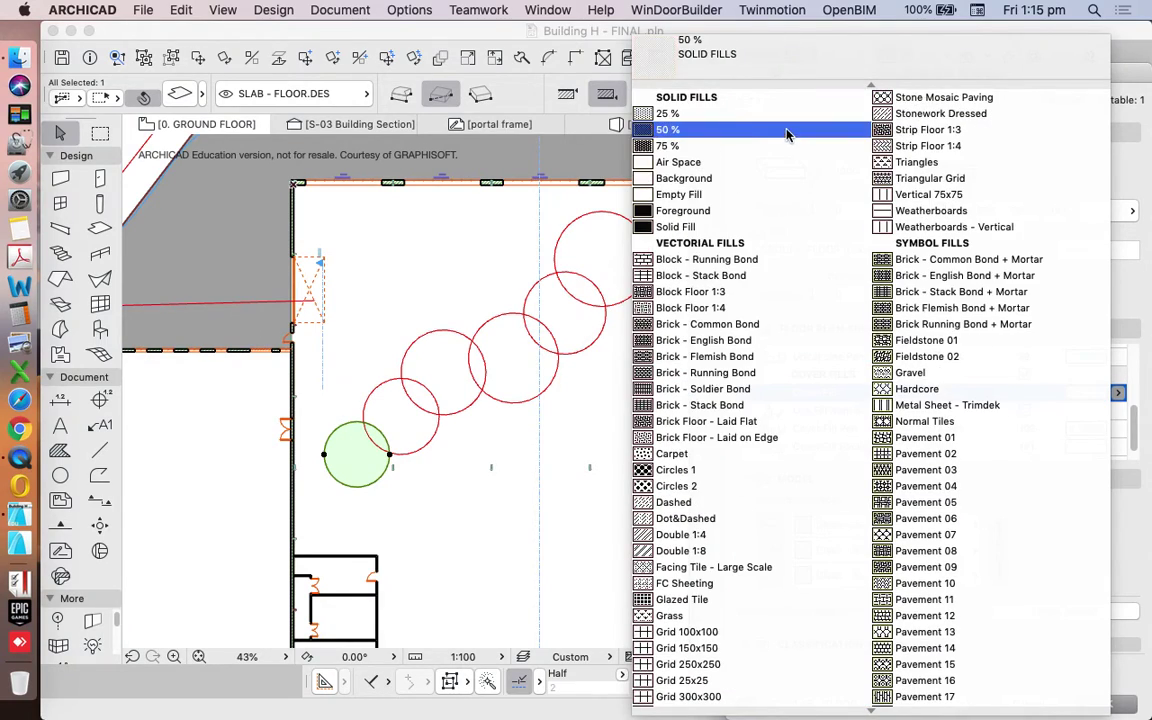
click(757, 116)
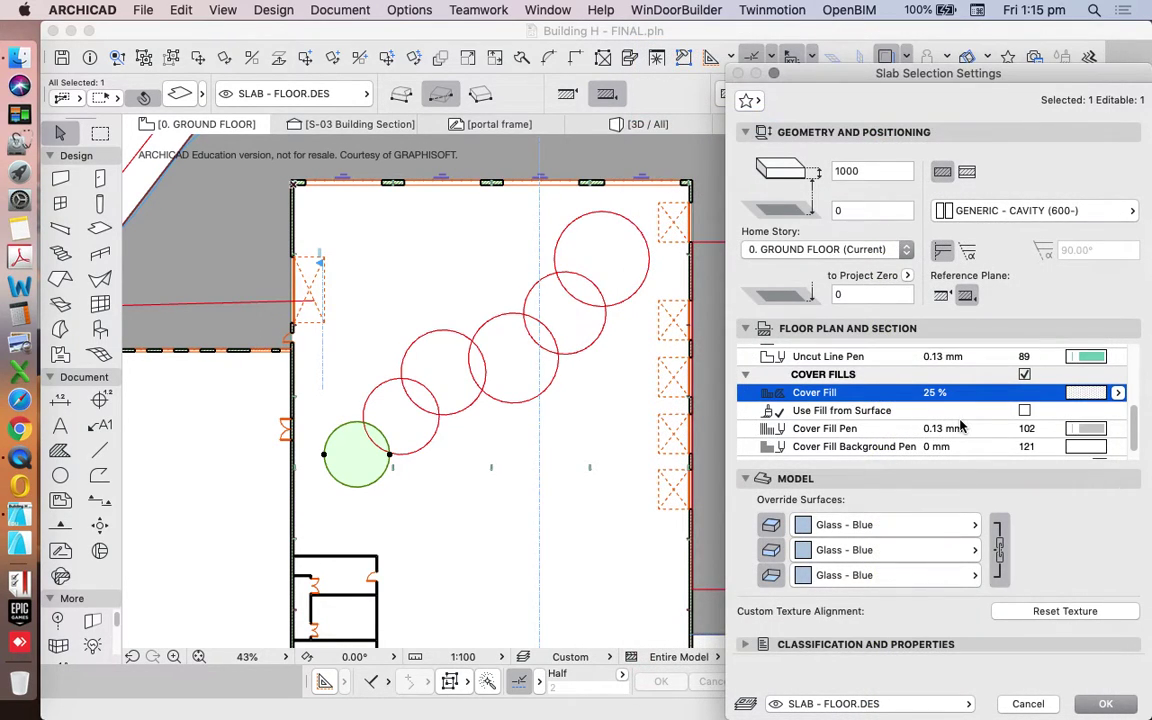
click(1085, 430)
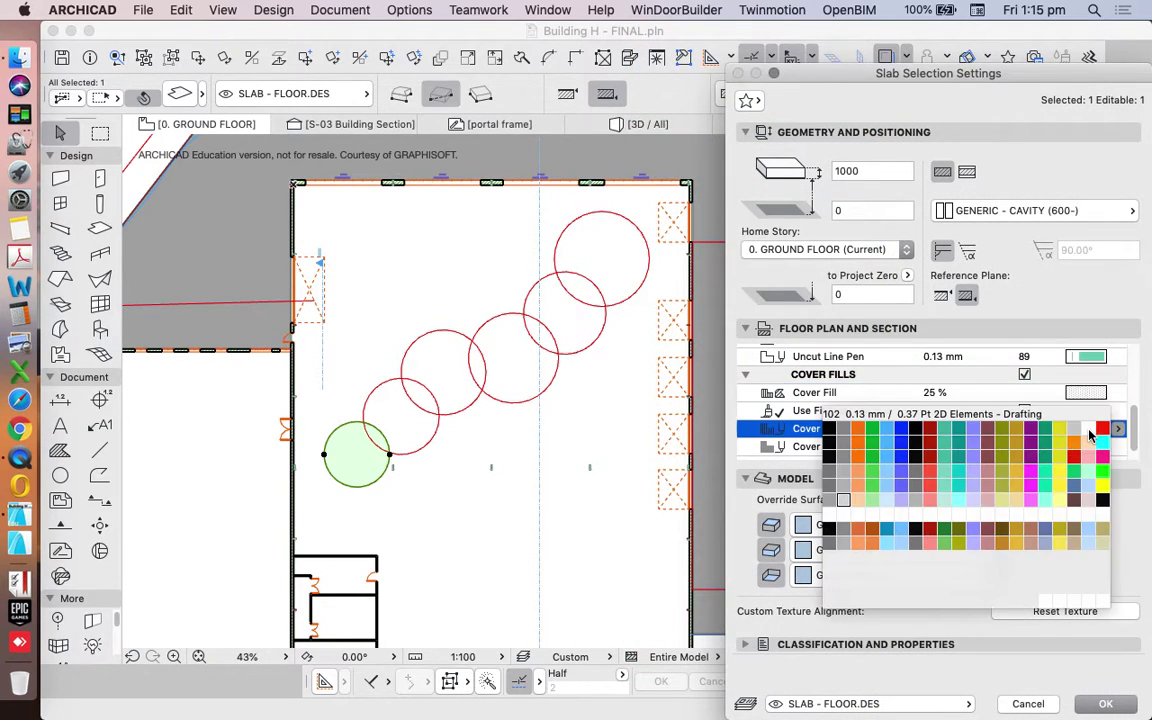
click(1103, 488)
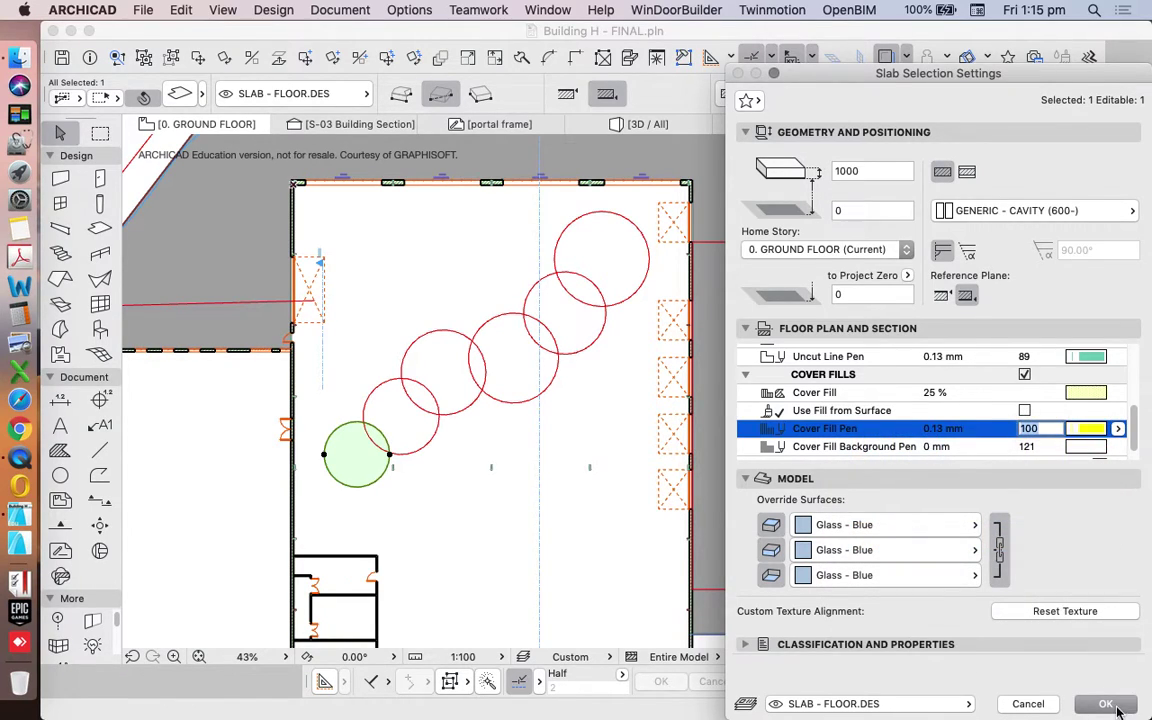
key(Return)
click(545, 541)
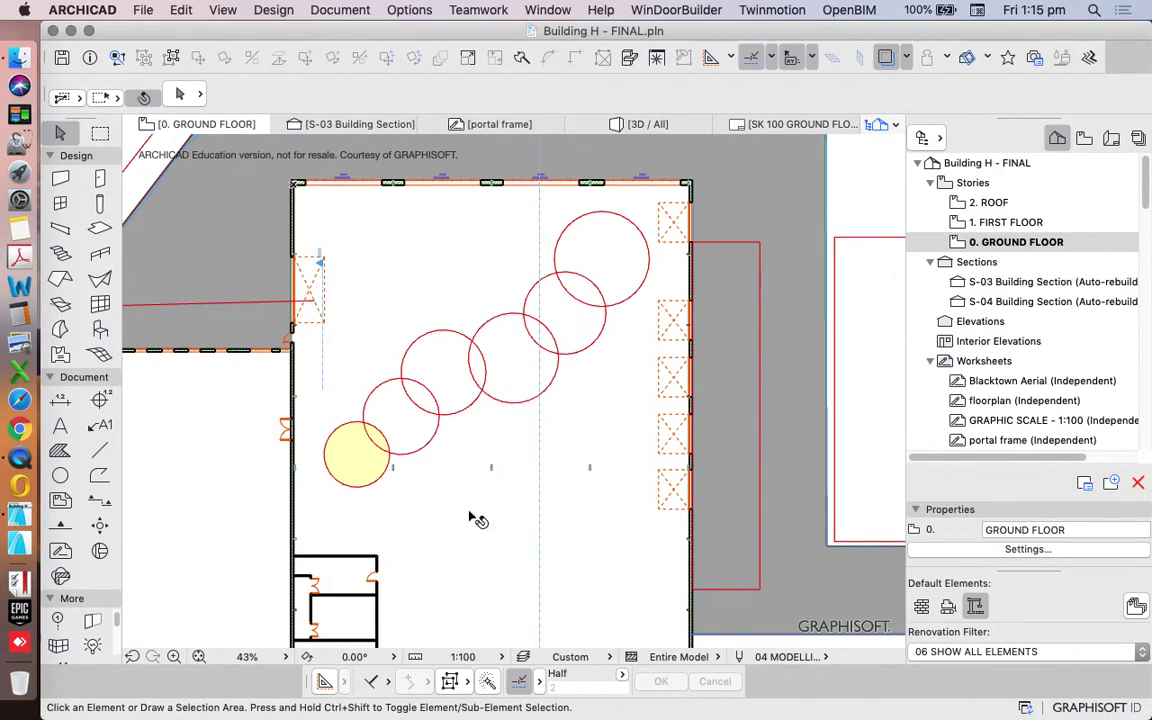
Pick up the first slab's settings and create a matching slab from the second-smallest circle
alt+click(352, 445)
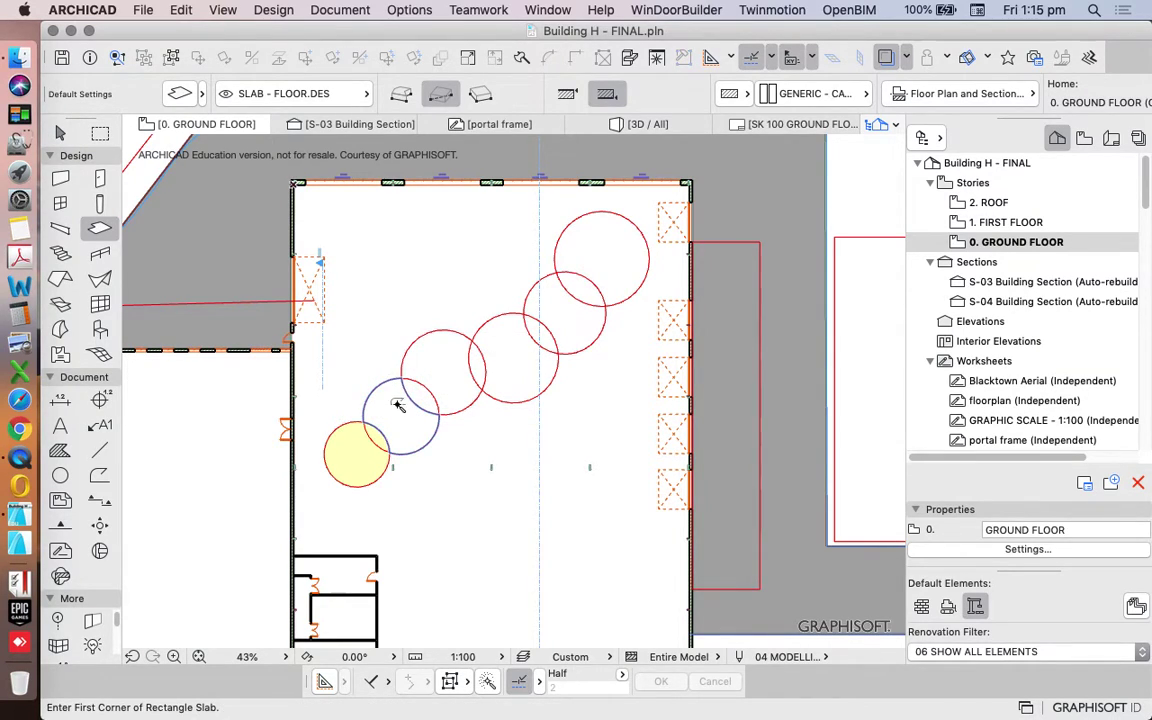
scroll(382, 405, up, 3)
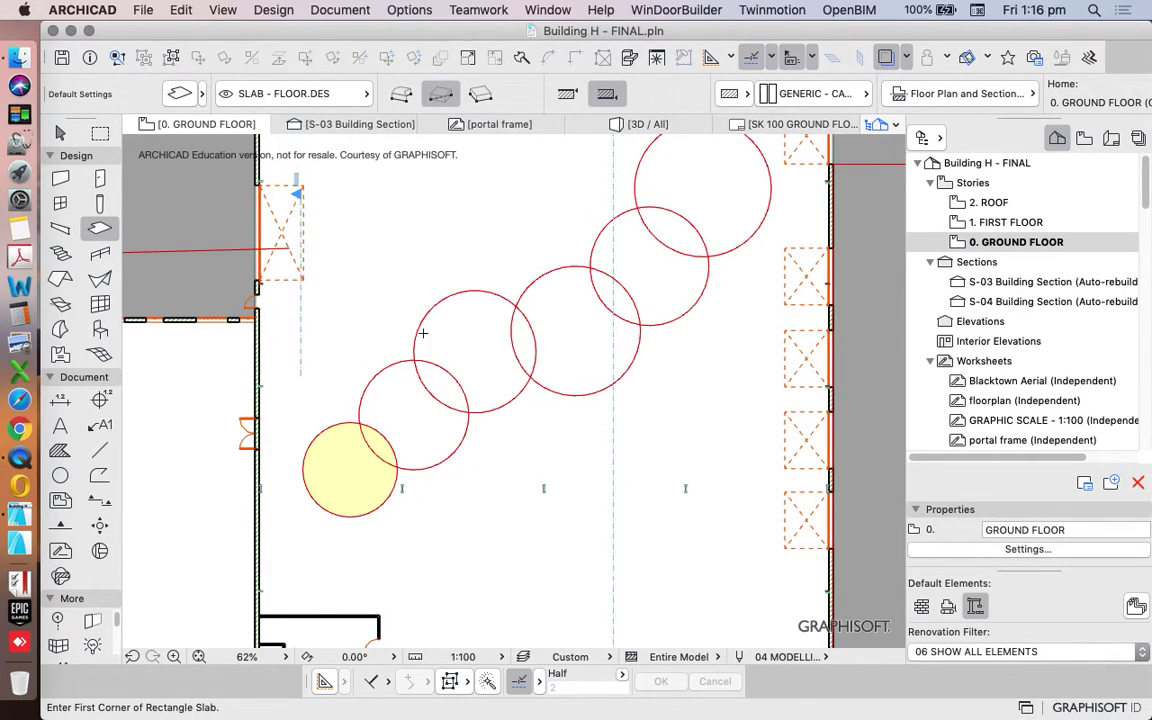
click(381, 372)
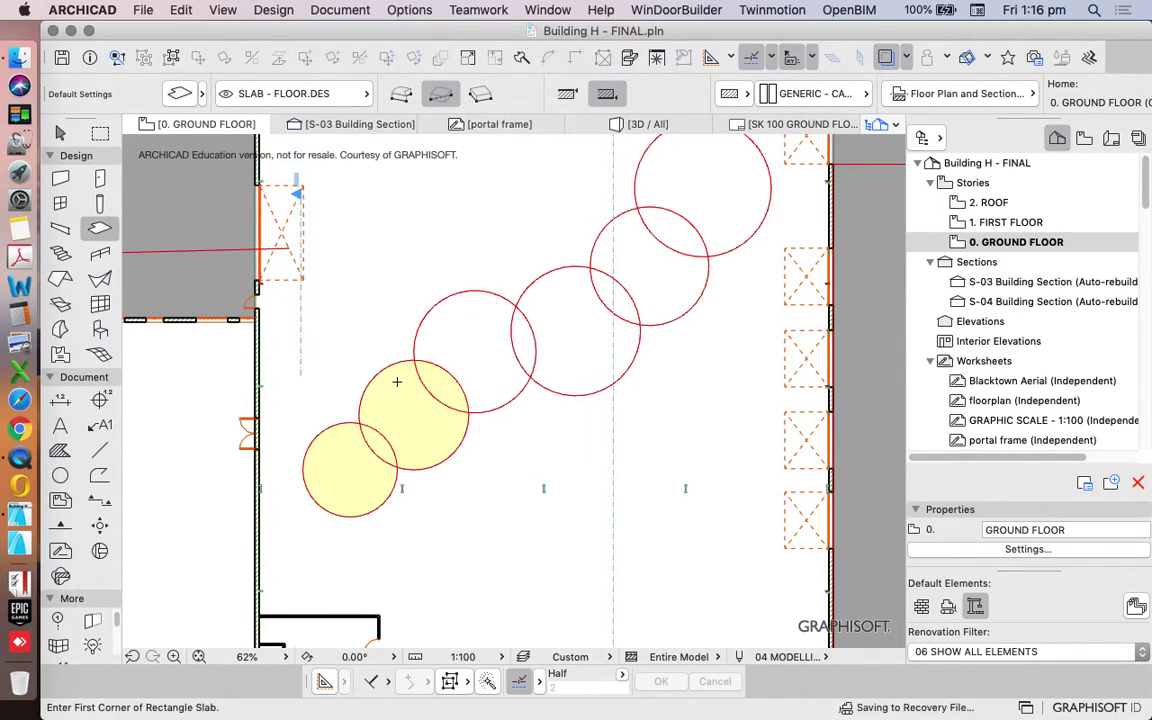
Set the second slab's elevation above the home story to 1000
shift+click(398, 384)
click(405, 390)
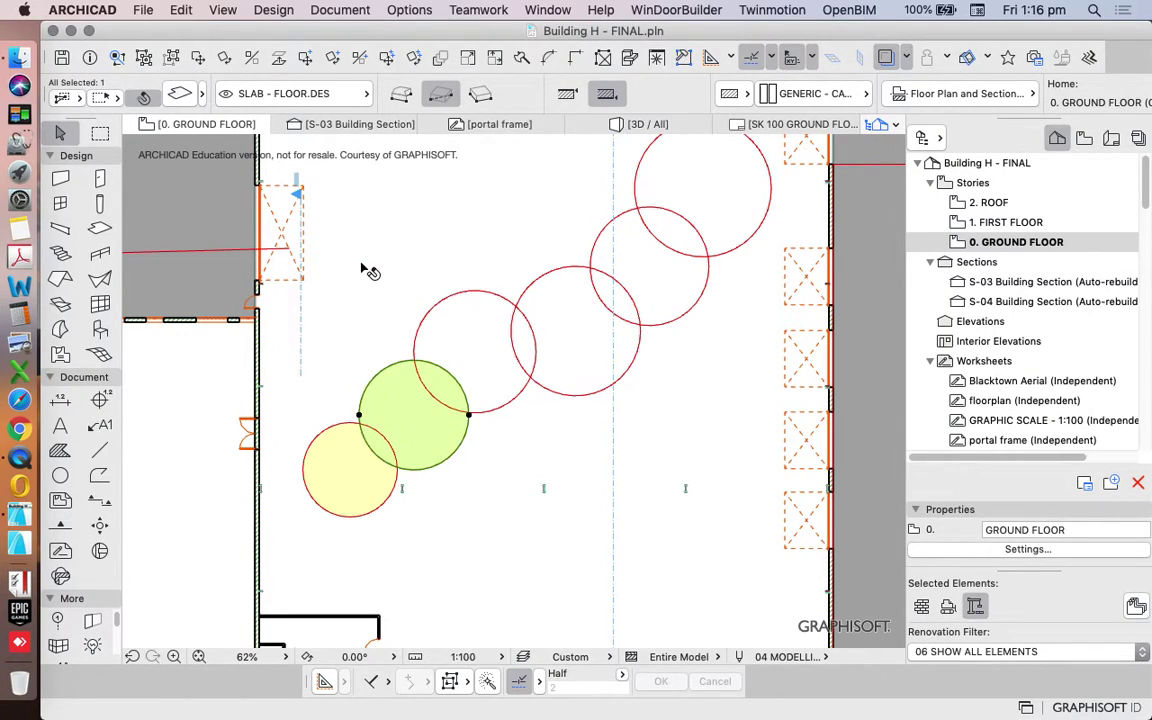
click(180, 93)
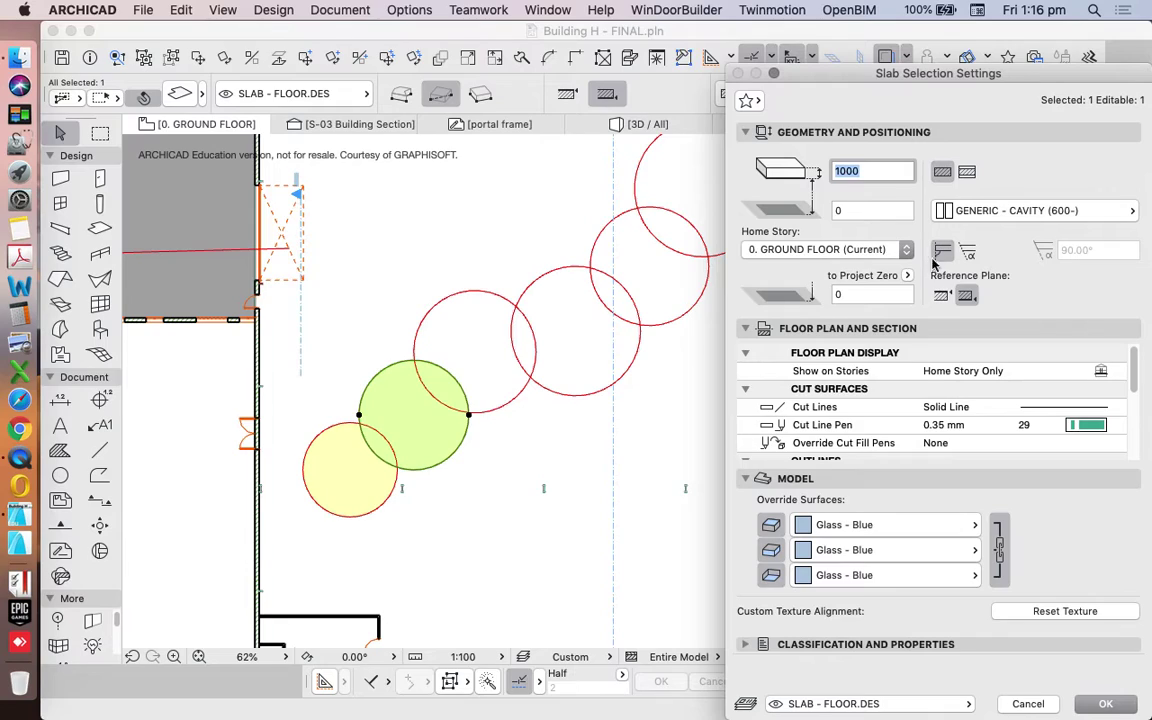
double_click(873, 210)
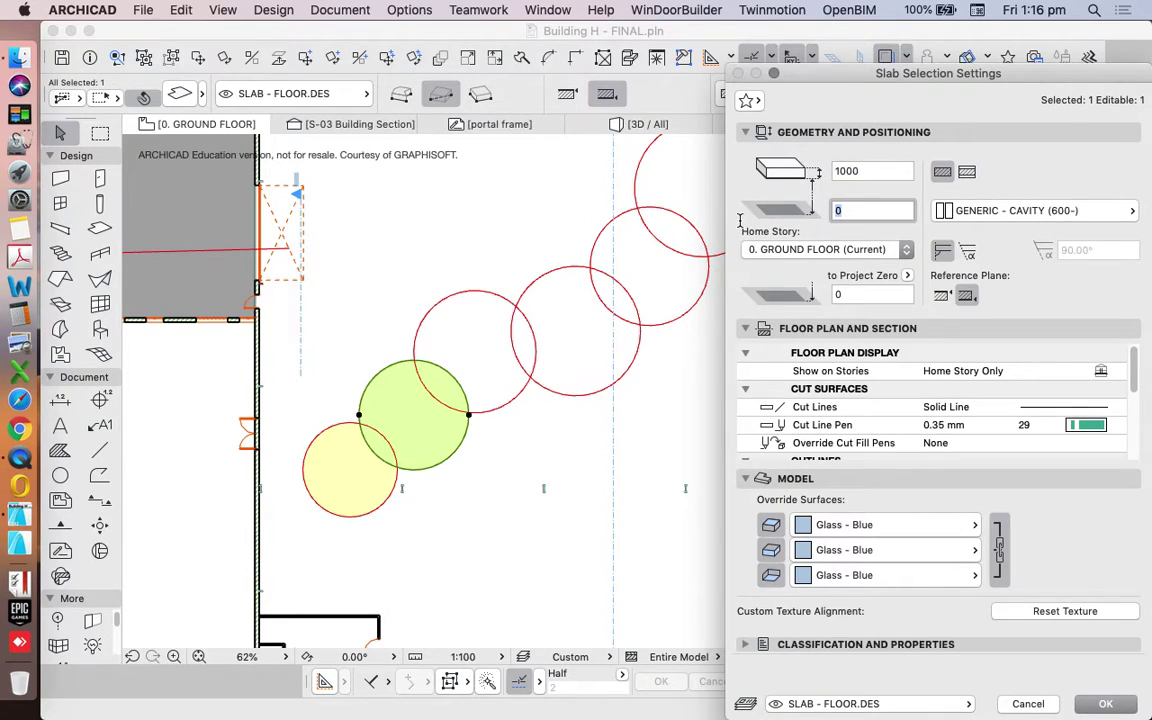
text(1000)
key(Return)
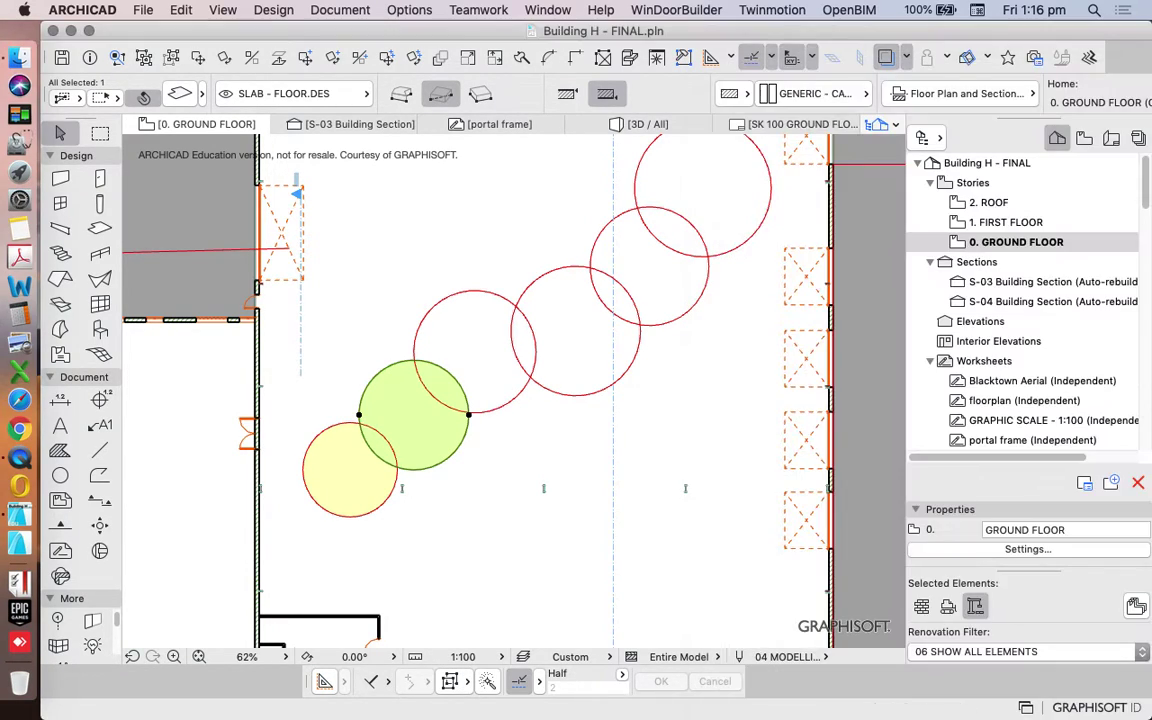
key(Escape)
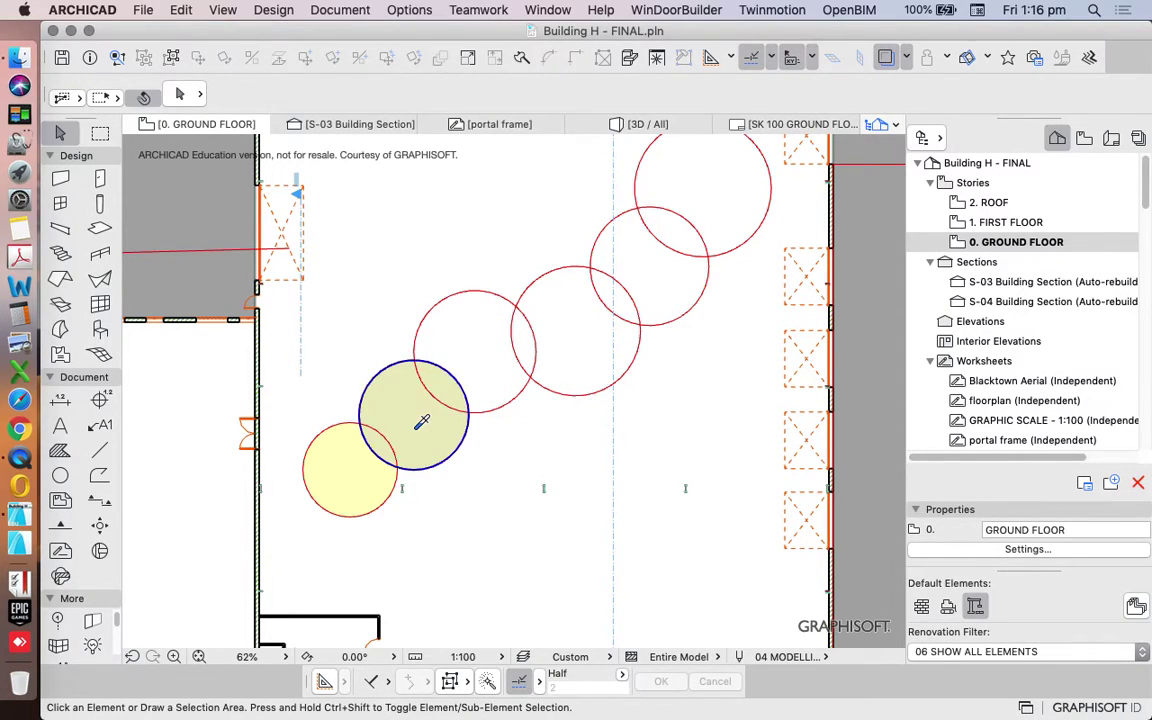
Create a slab from the third circle with the second slab's settings and elevate it by 1000
alt+click(421, 422)
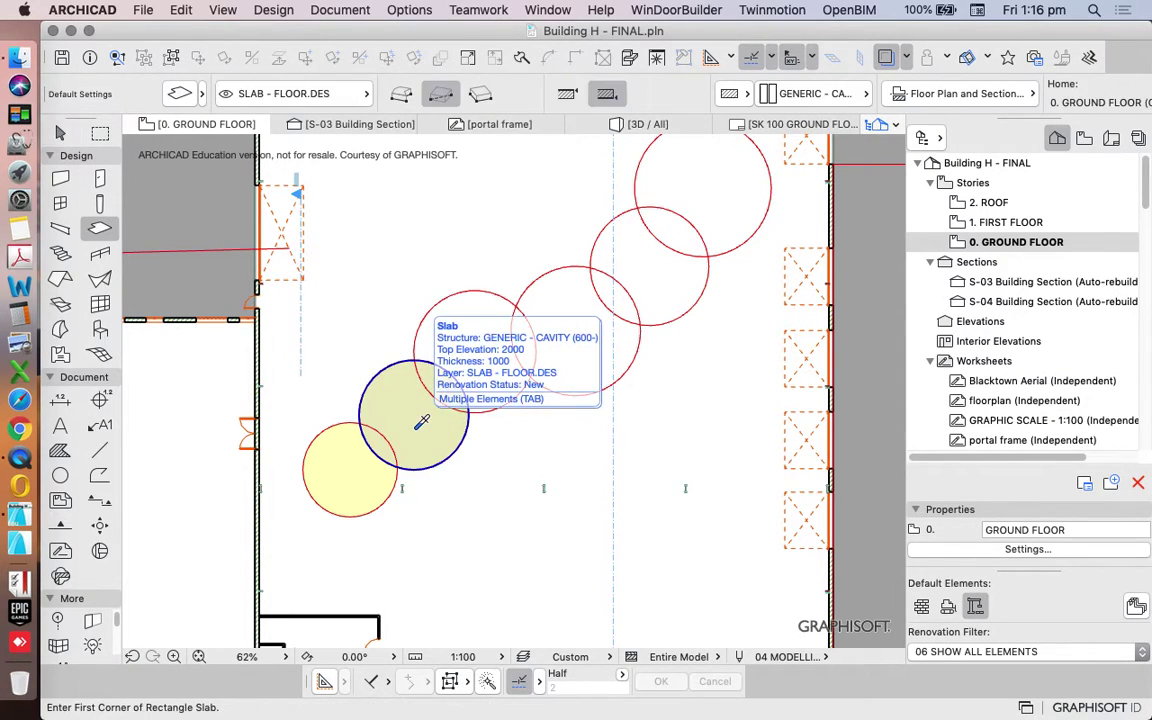
click(448, 300)
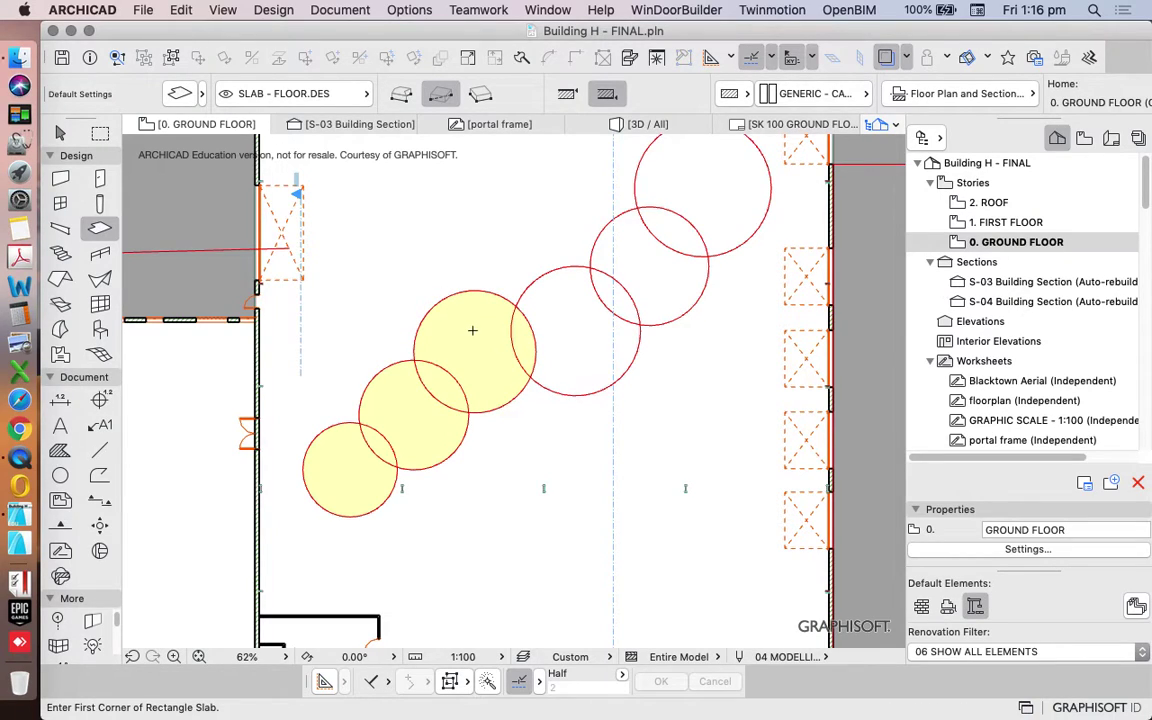
shift+click(480, 330)
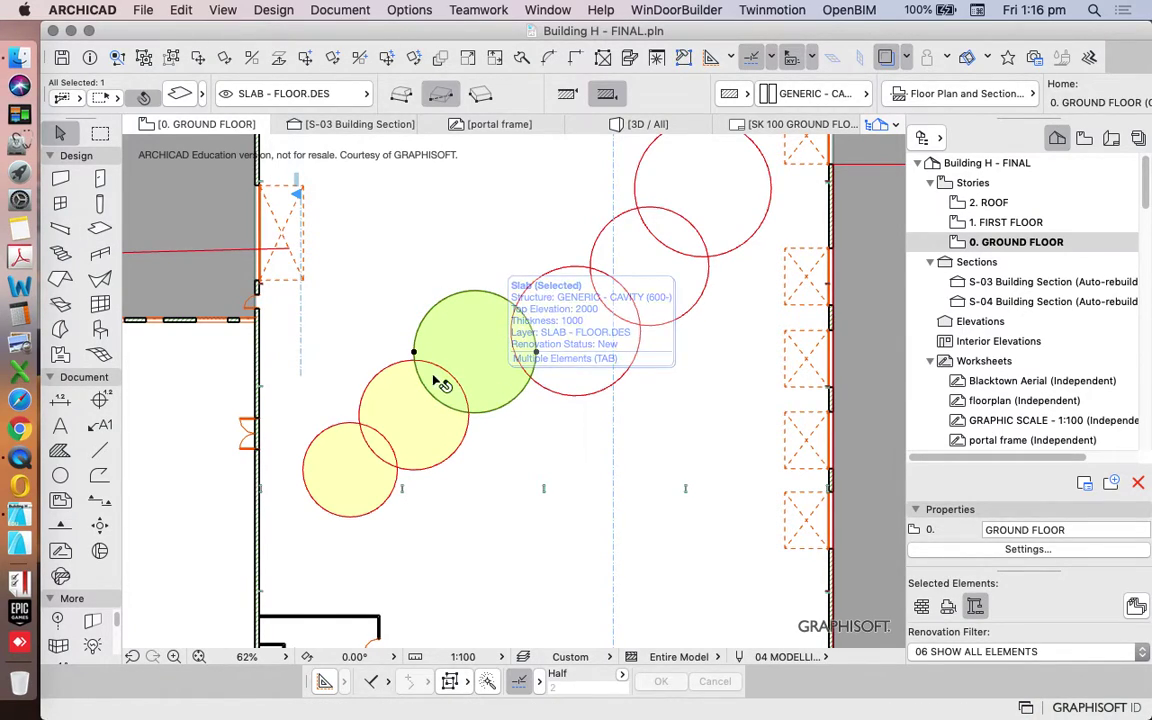
click(177, 92)
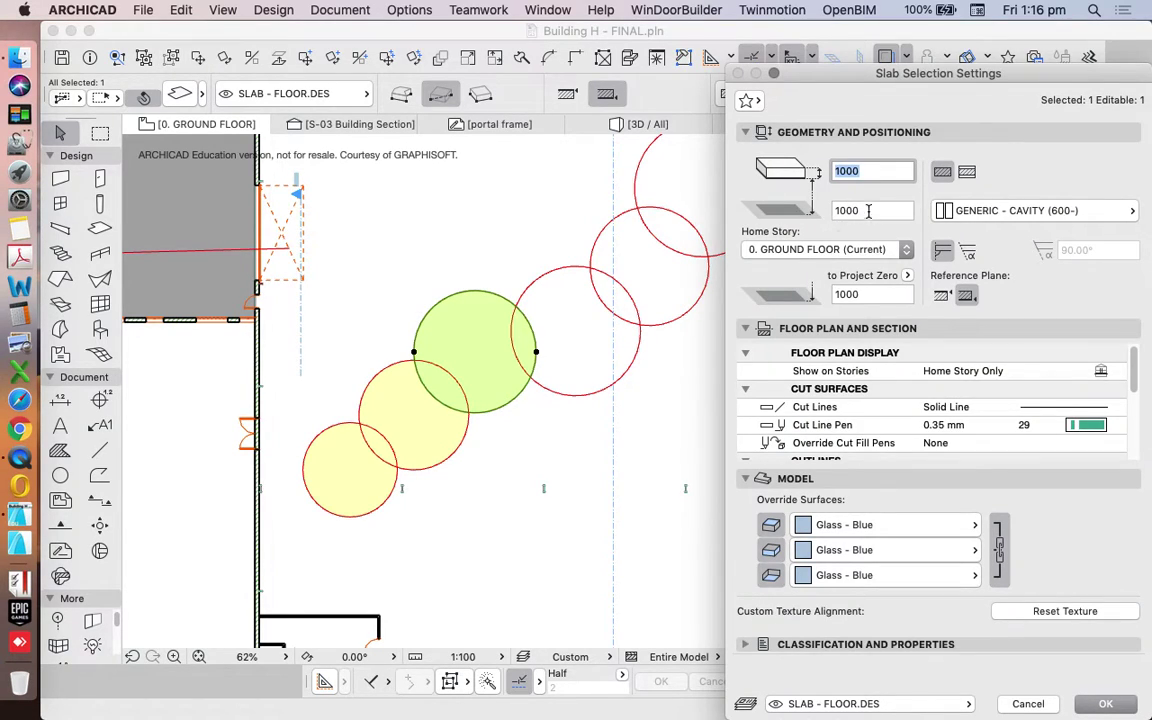
key(Escape)
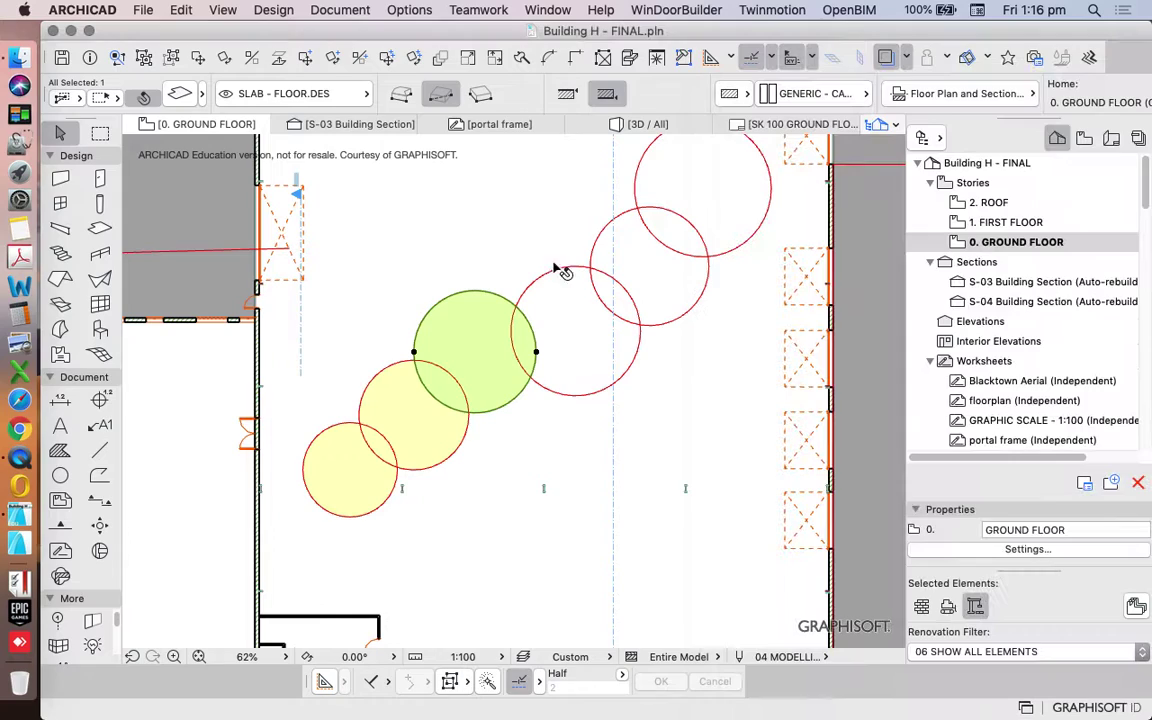
click(279, 57)
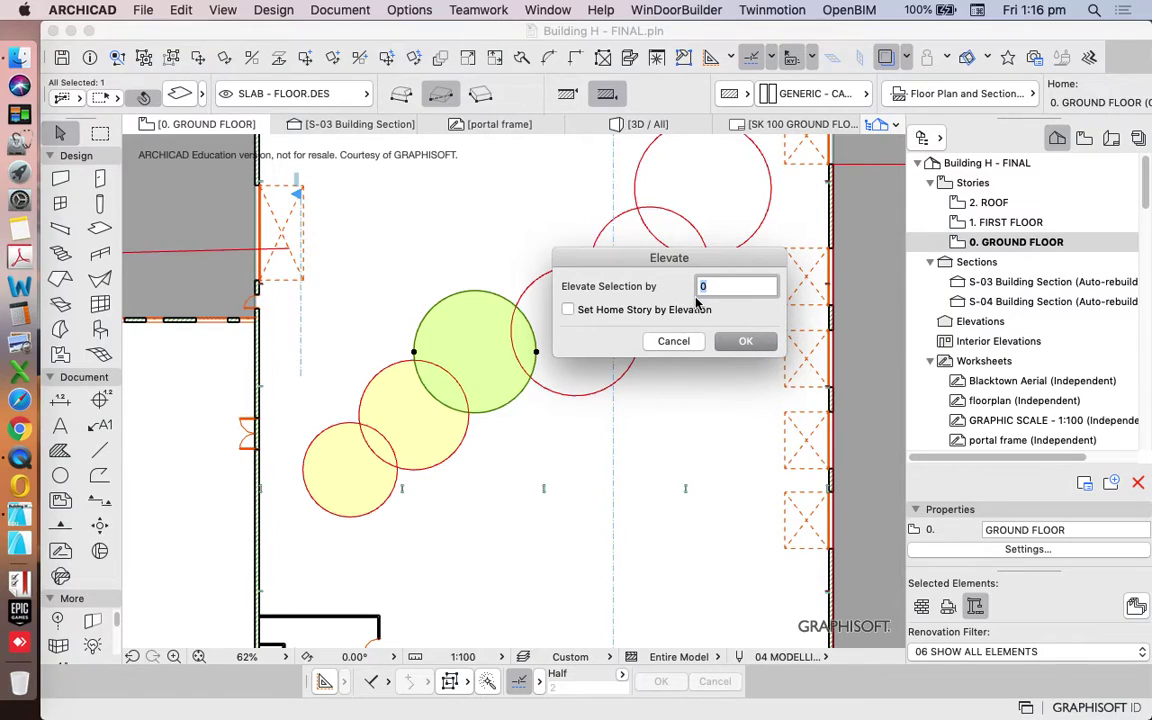
text(1000)
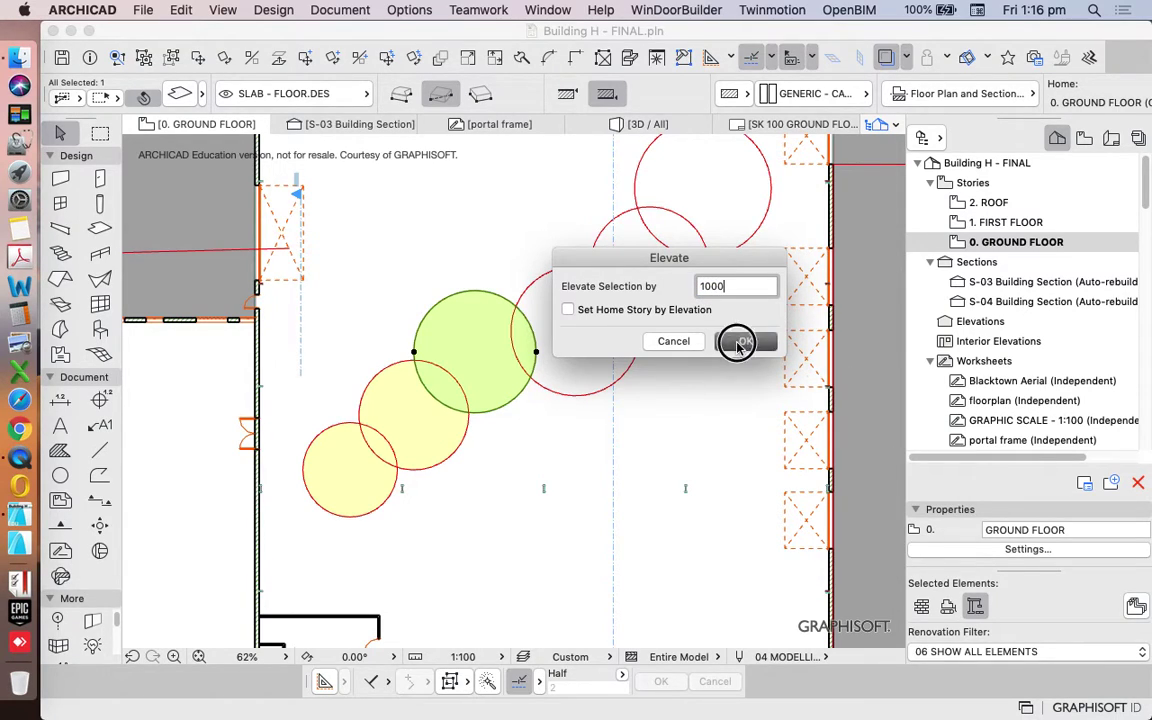
click(740, 341)
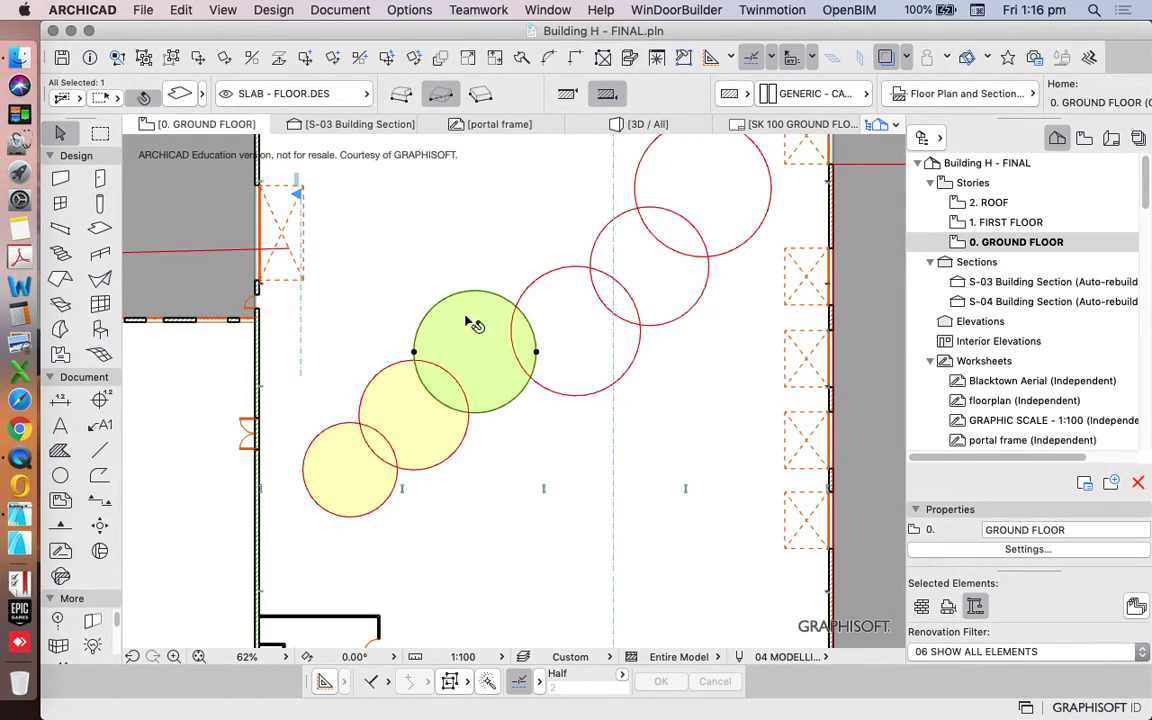
key(Escape)
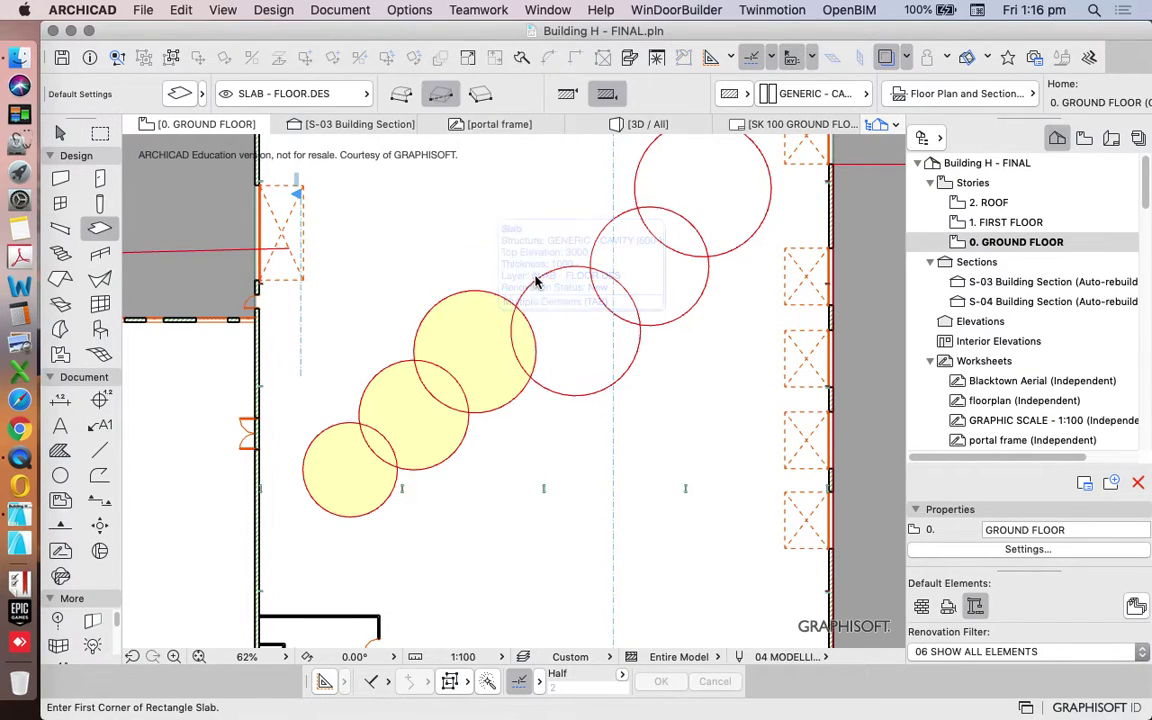
Create a slab from the fourth circle with the third slab's settings and raise it with Elevate, accepting the preset offset
click(540, 278)
key(Escape)
click(556, 303)
click(278, 57)
key(Return)
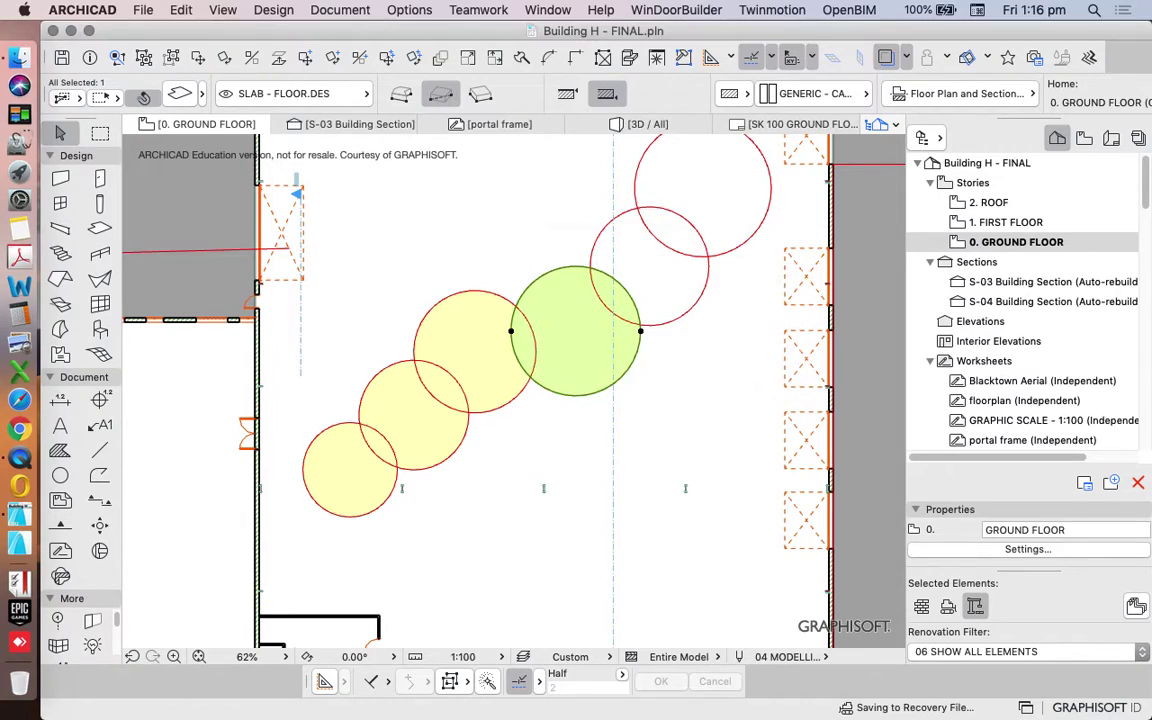
Create a slab from the fifth circle with the fourth slab's settings and raise it with Elevate, accepting the preset offset
key(Escape)
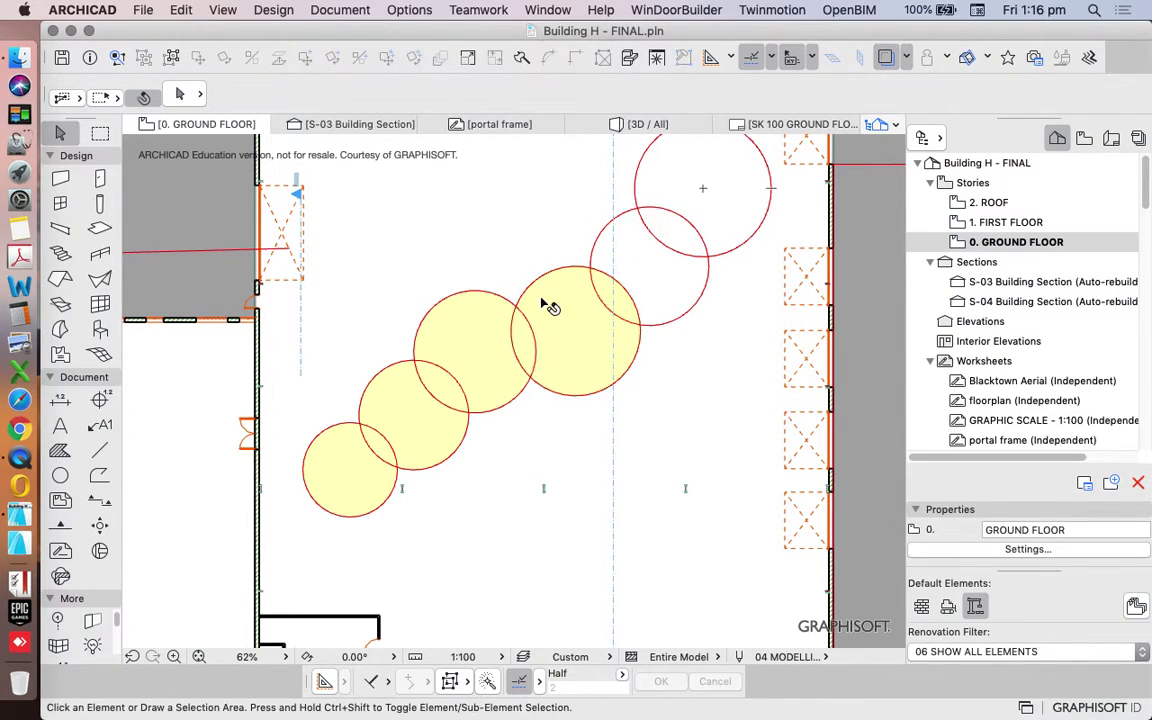
alt+click(566, 303)
key(space)
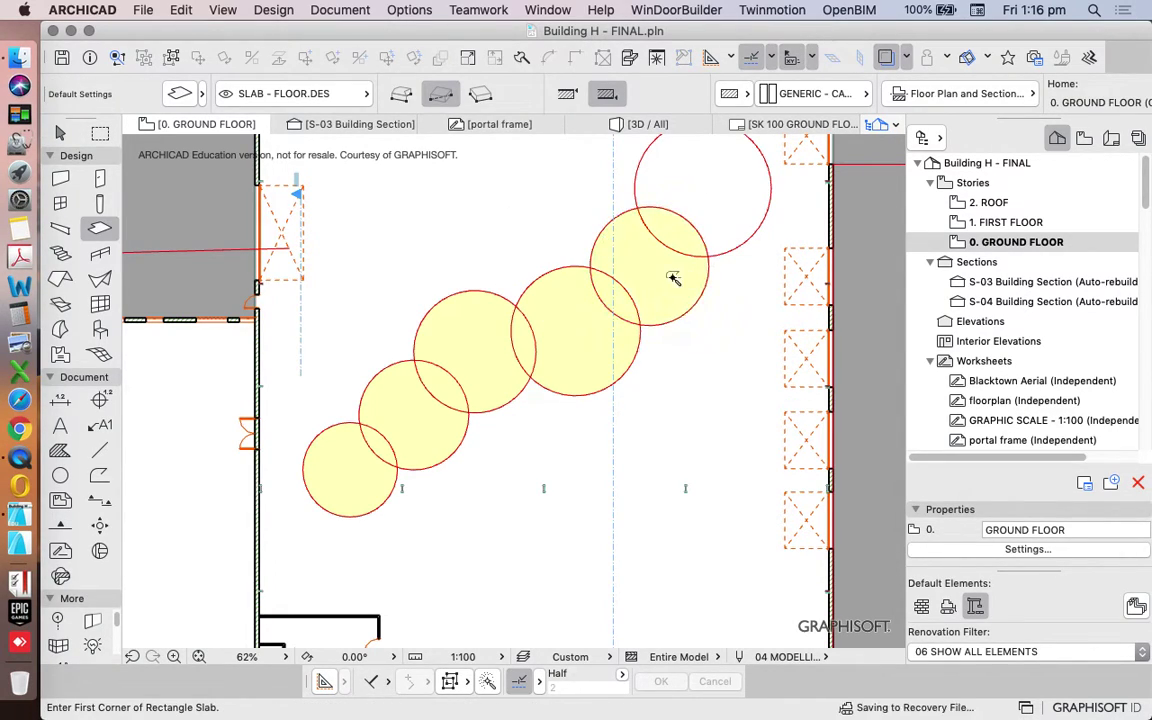
shift+click(658, 267)
scroll(576, 370, down, 3)
scroll(690, 245, up, 3)
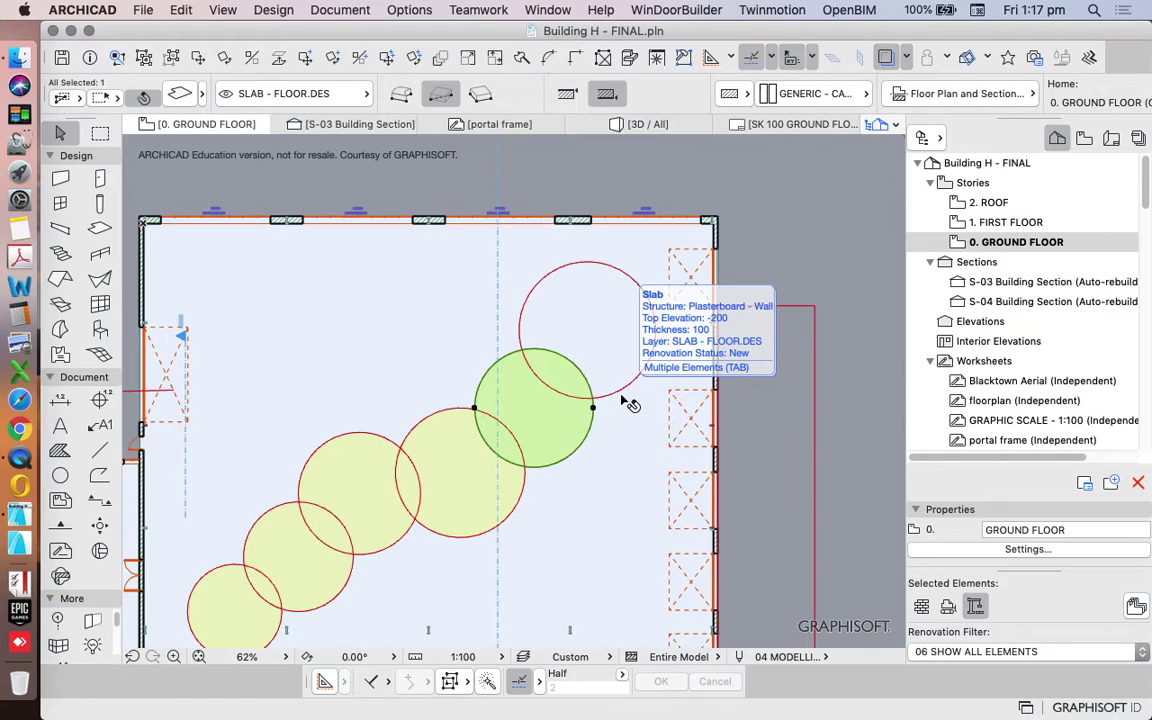
click(279, 58)
key(Return)
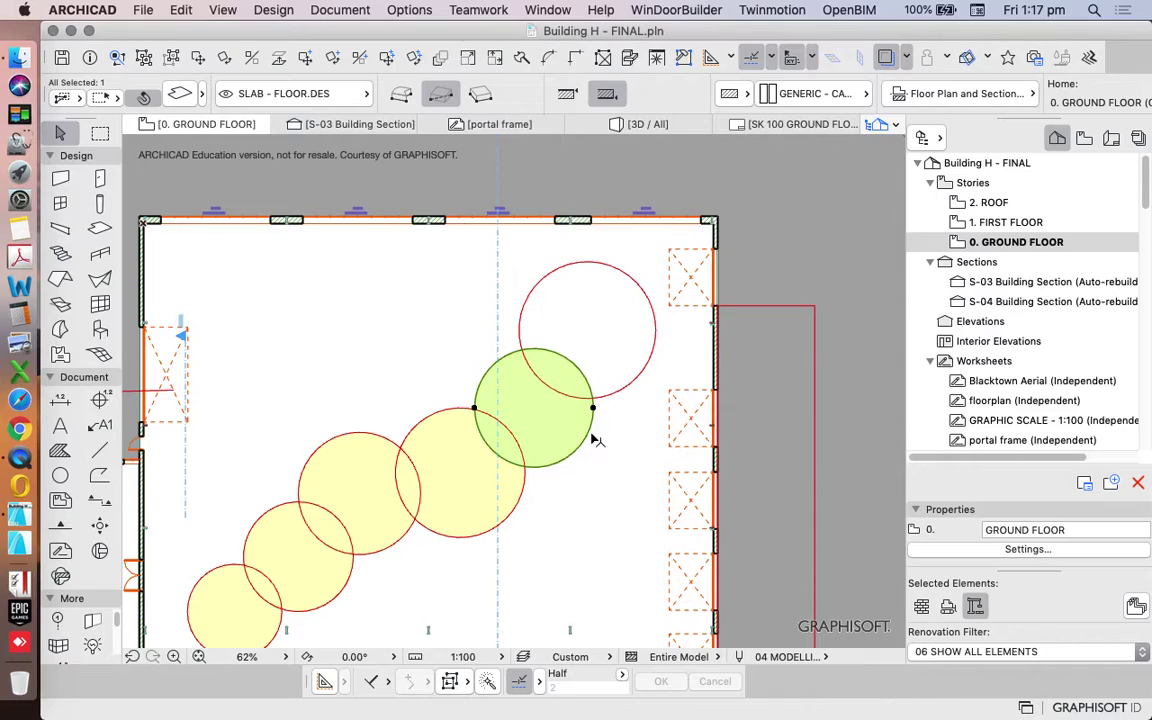
Create a slab from the sixth, uppermost circle with the fifth slab's settings, elevate it by 1000, and deselect it
key(Escape)
alt+click(538, 413)
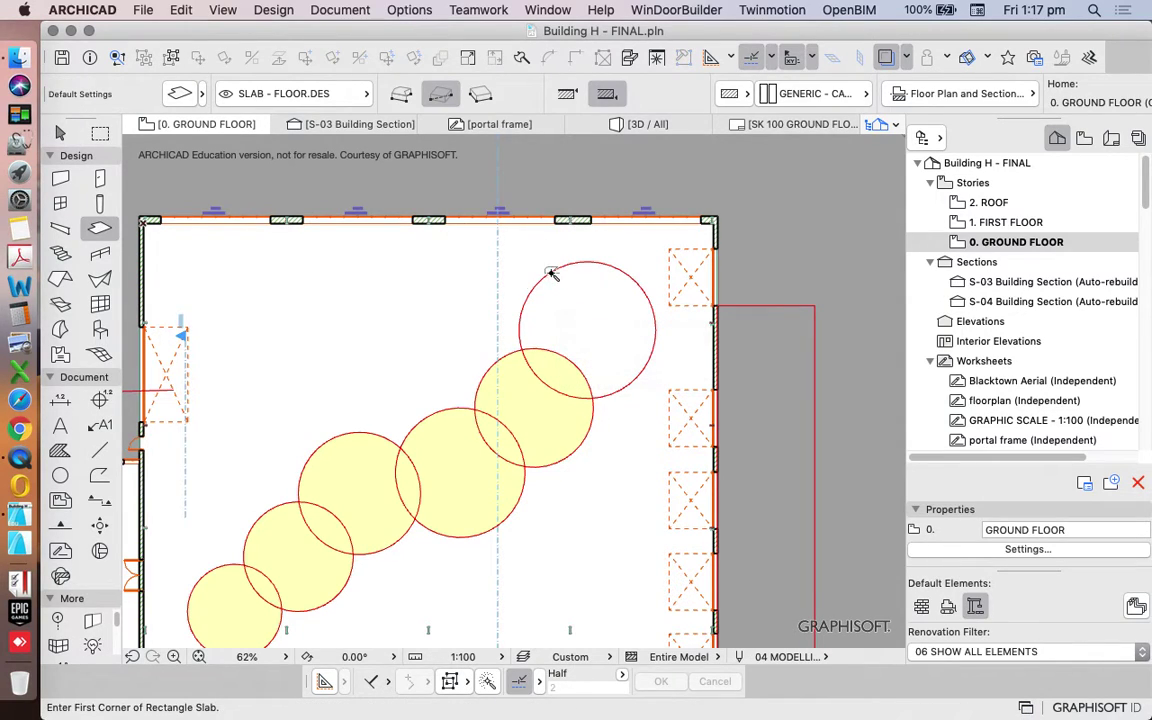
click(549, 271)
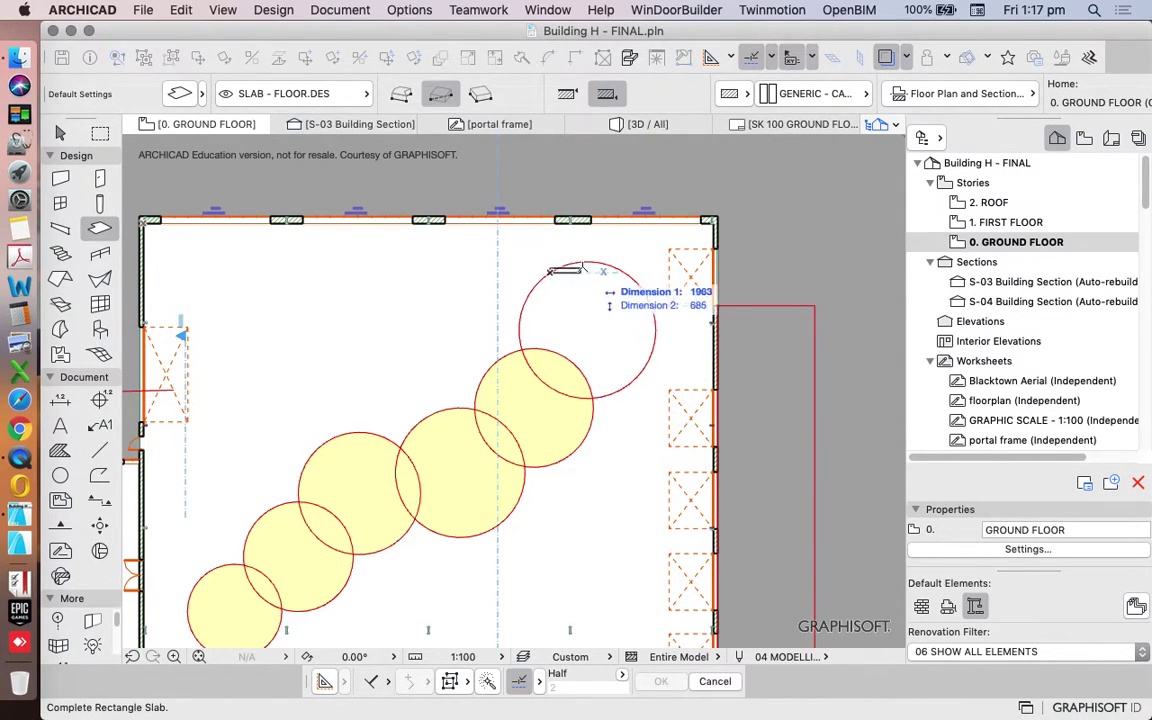
key(Escape)
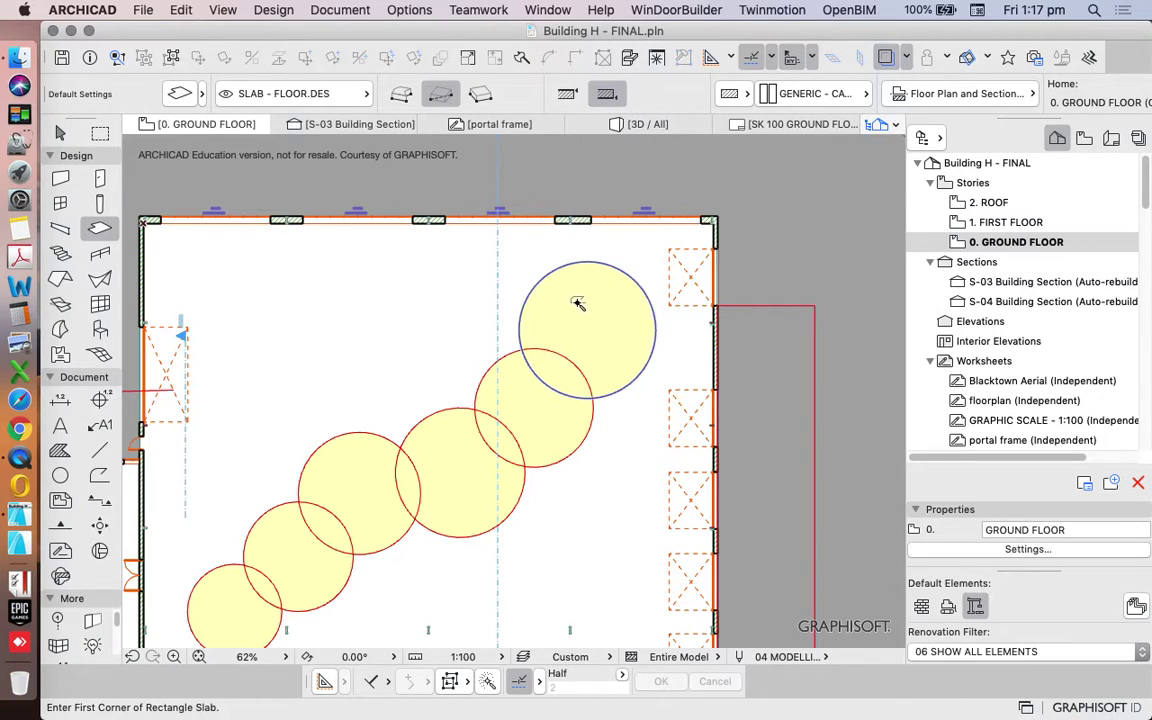
shift+click(579, 300)
click(282, 56)
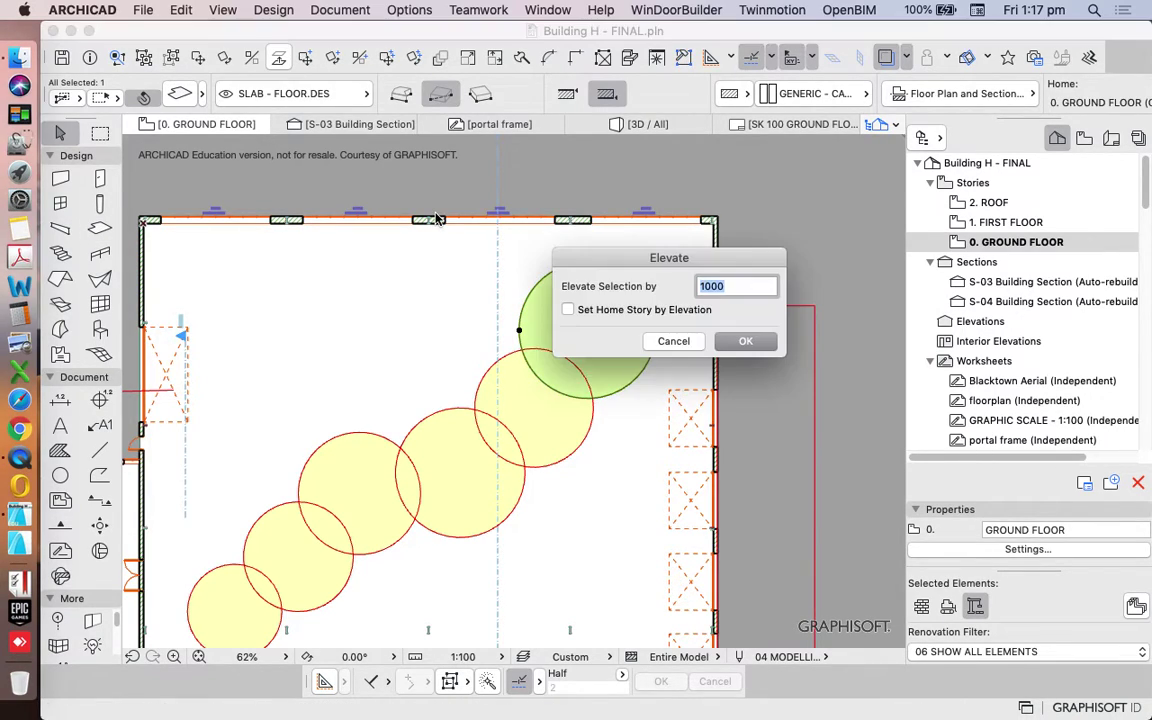
key(Return)
scroll(478, 221, down, 5)
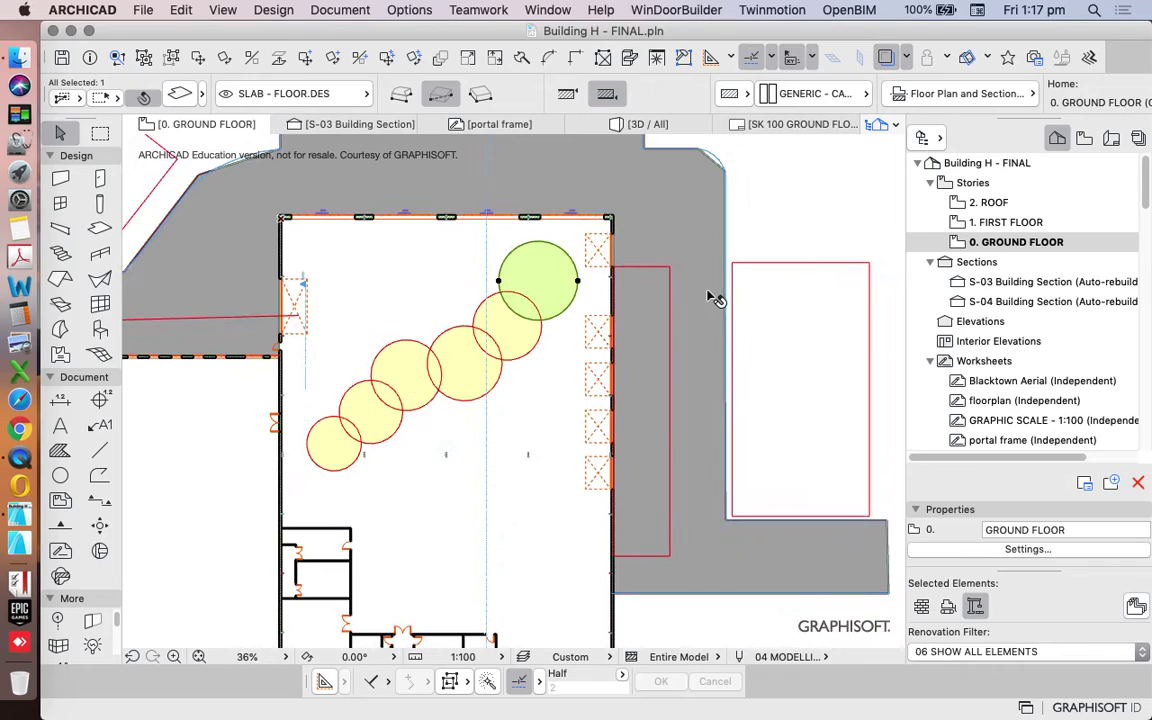
click(781, 207)
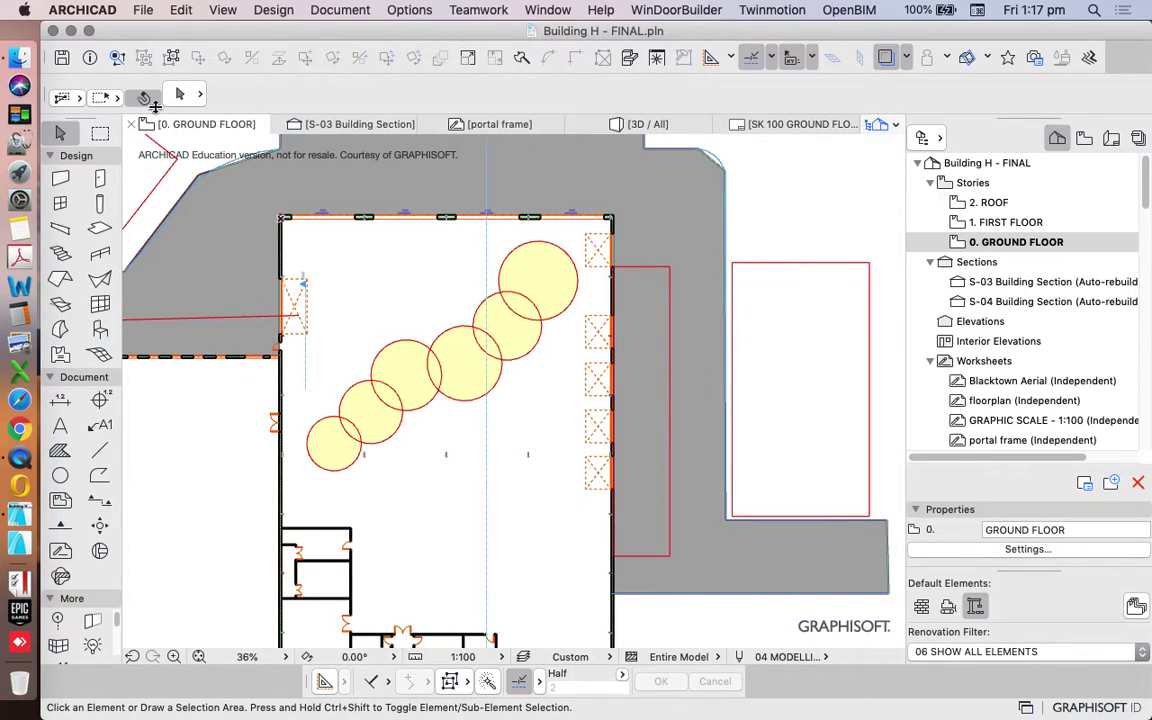
Show the whole model in the 3D view and apply the Detailed Shading 3D style
right_click(776, 187)
click(887, 465)
key(F3)
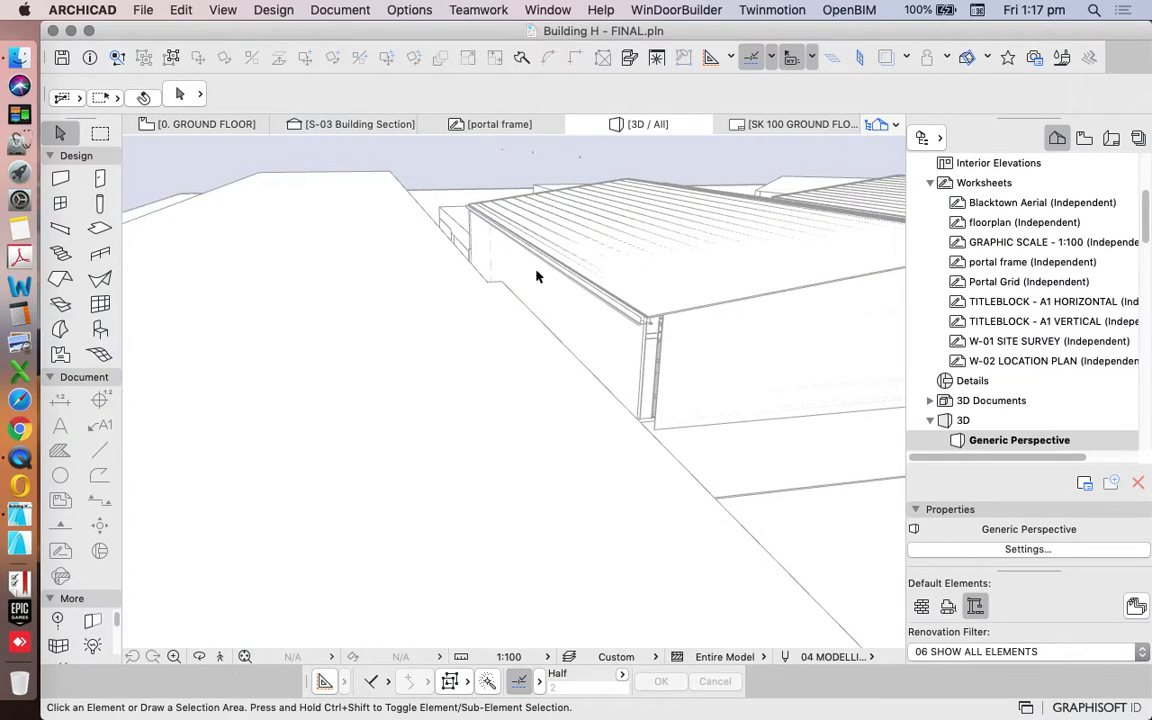
click(237, 7)
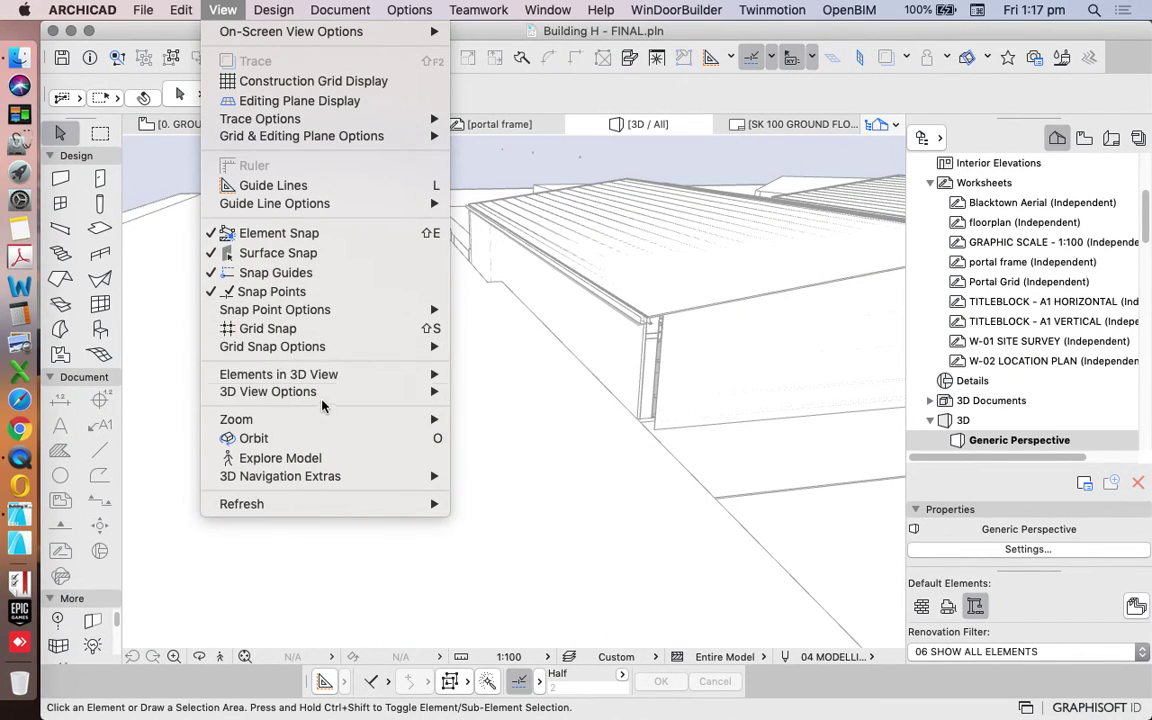
mouse_move(323, 396)
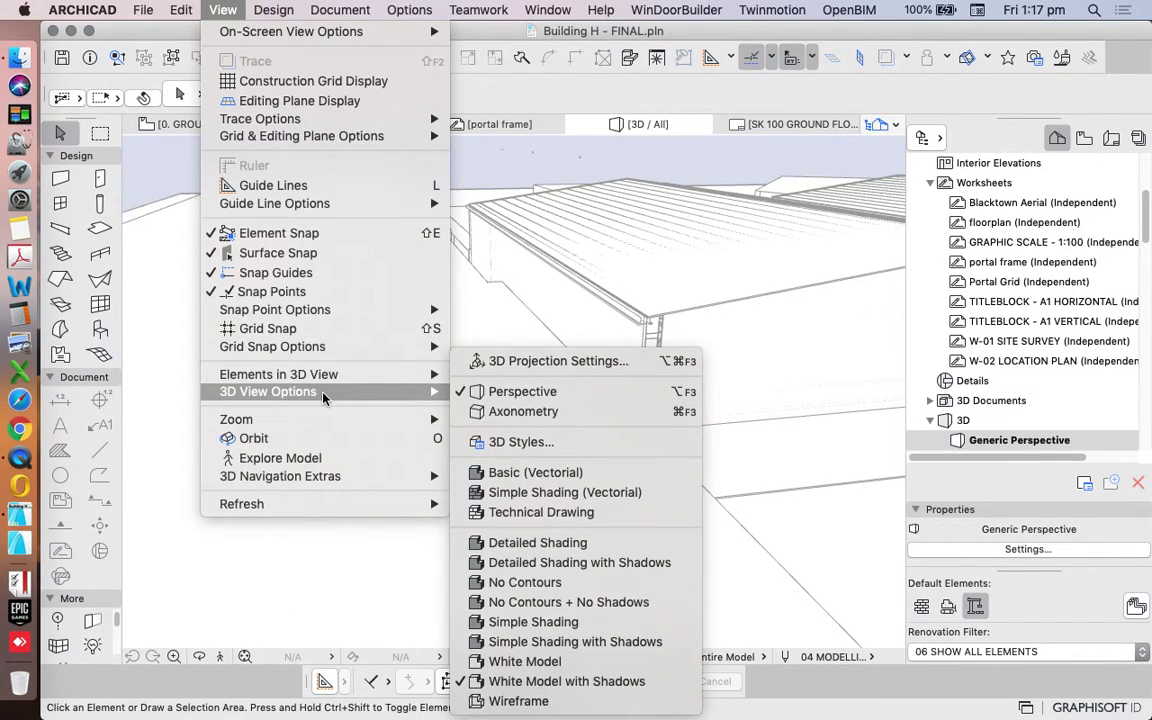
click(545, 542)
Explore the model in 3D by flying into the hall to examine the stepped circular glass slabs
click(220, 657)
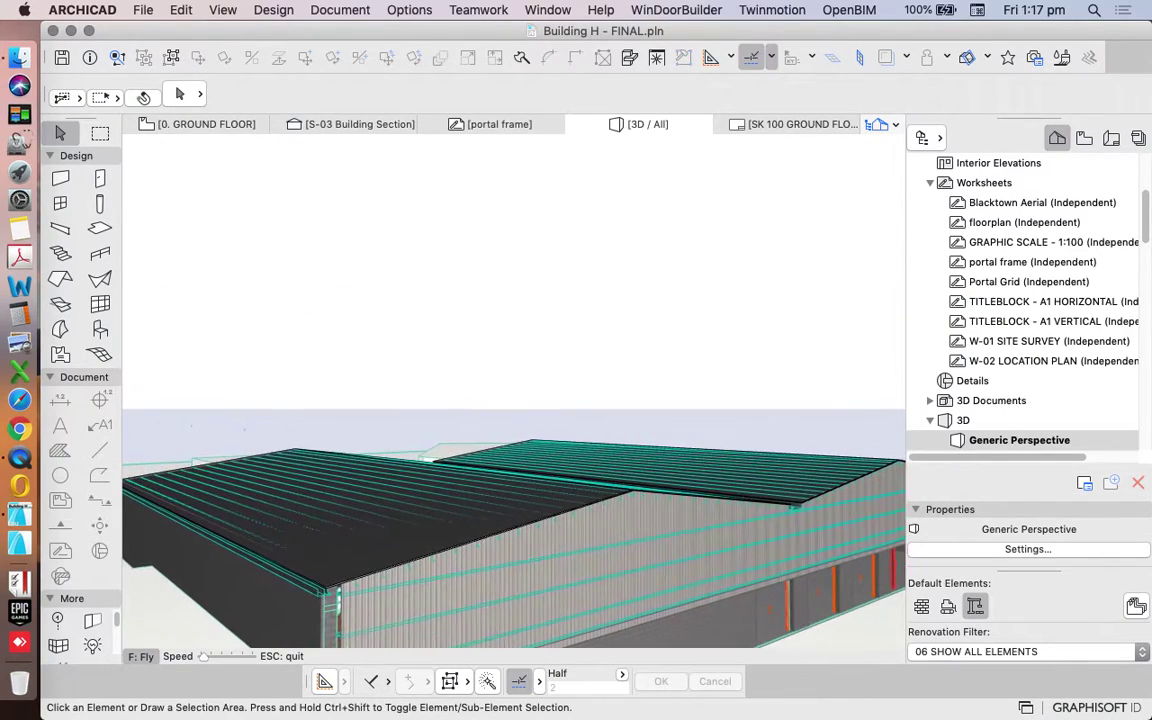
key(Up)
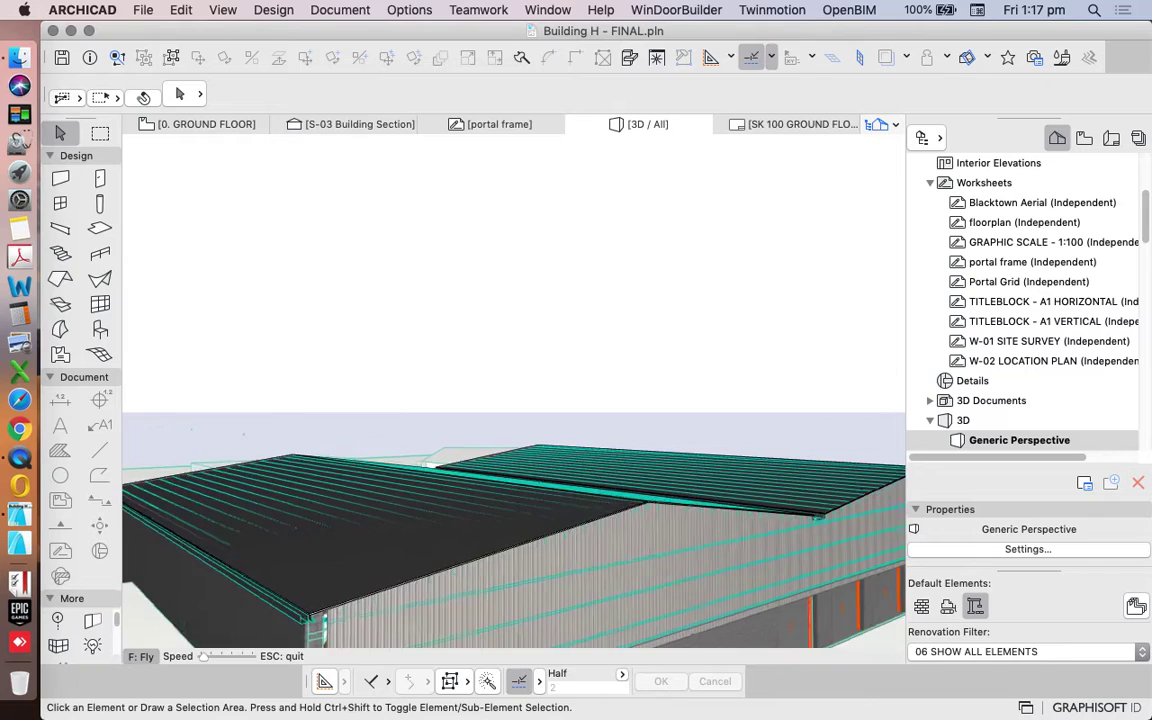
key(Up)
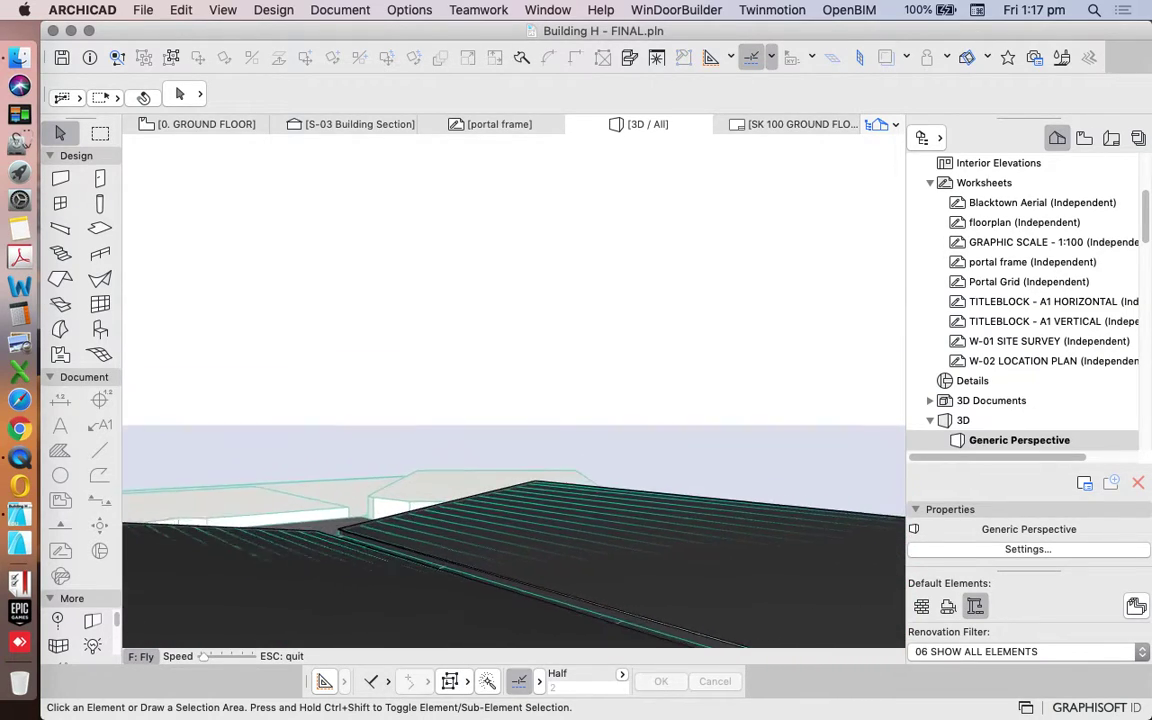
key(Up)
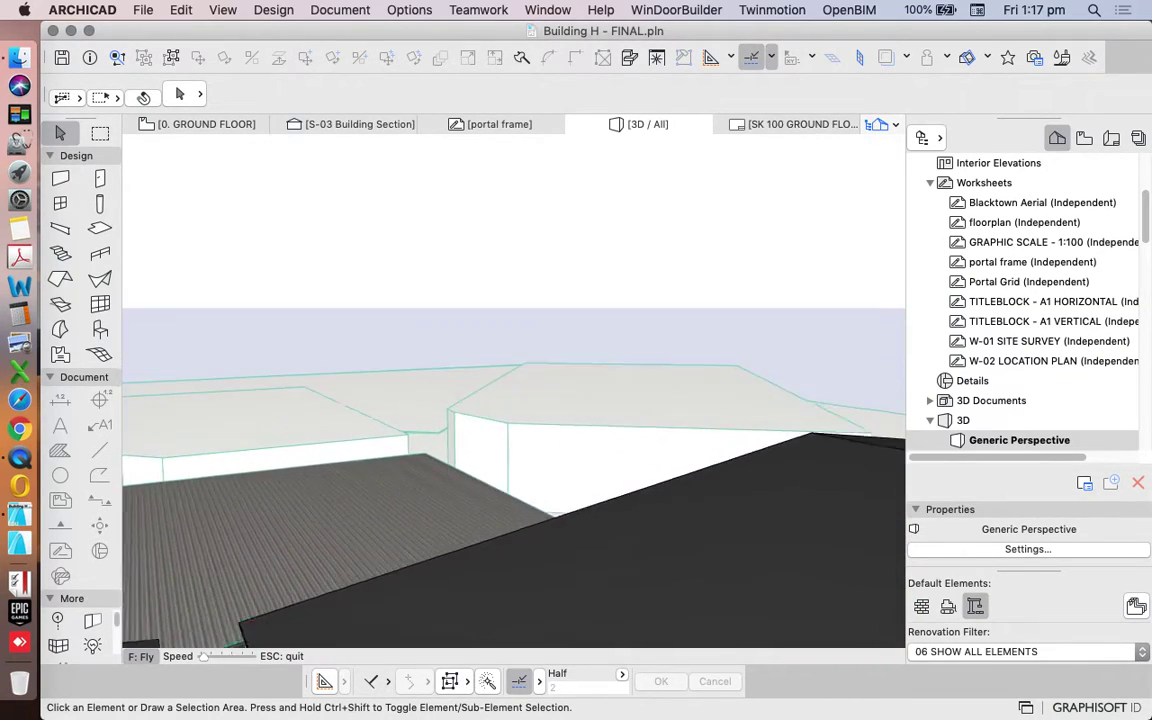
key(Up)
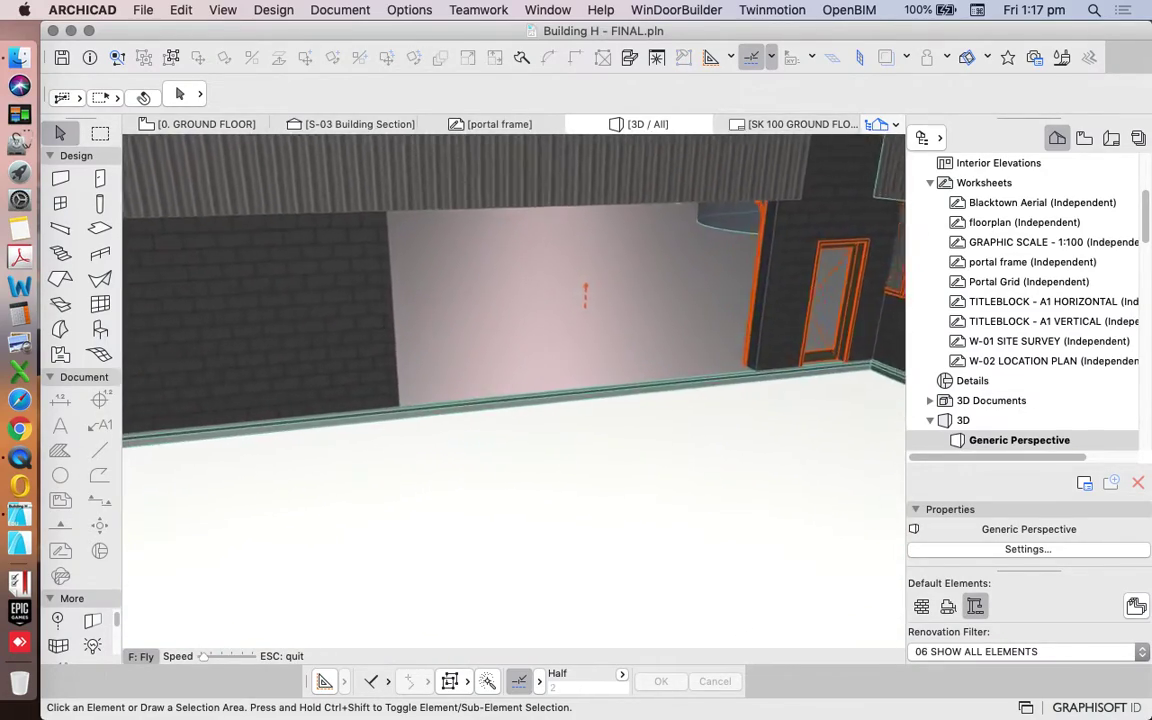
key(Up)
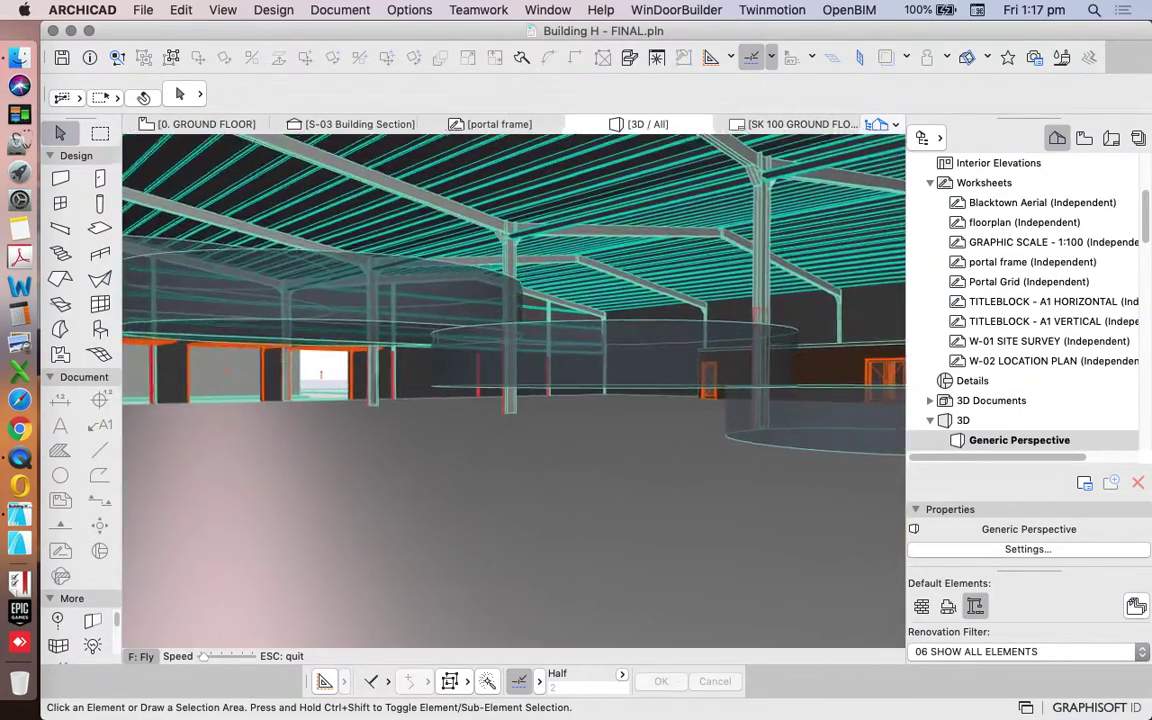
key(Up)
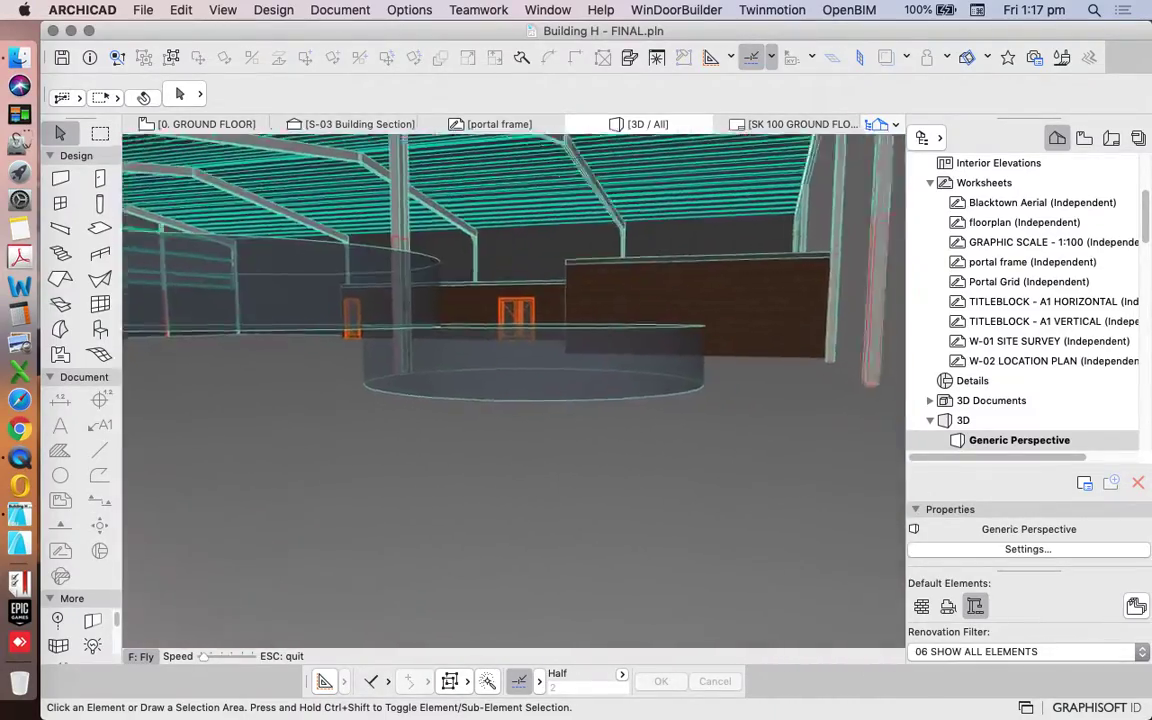
key(Down)
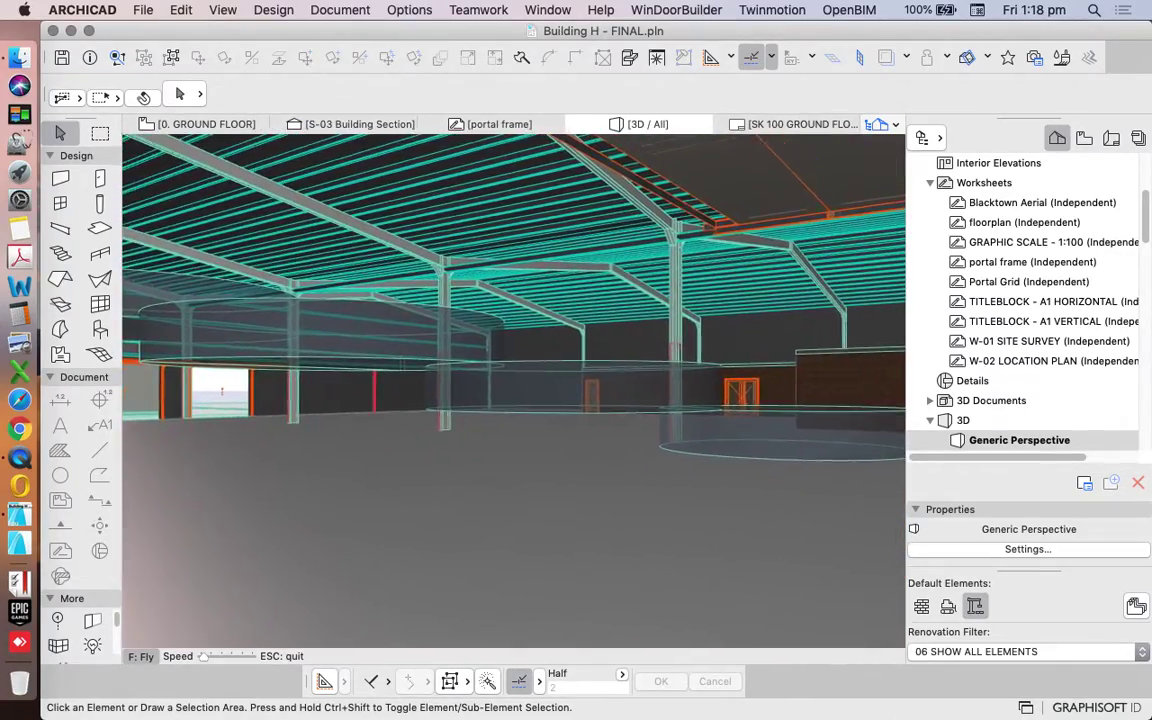
key(Up)
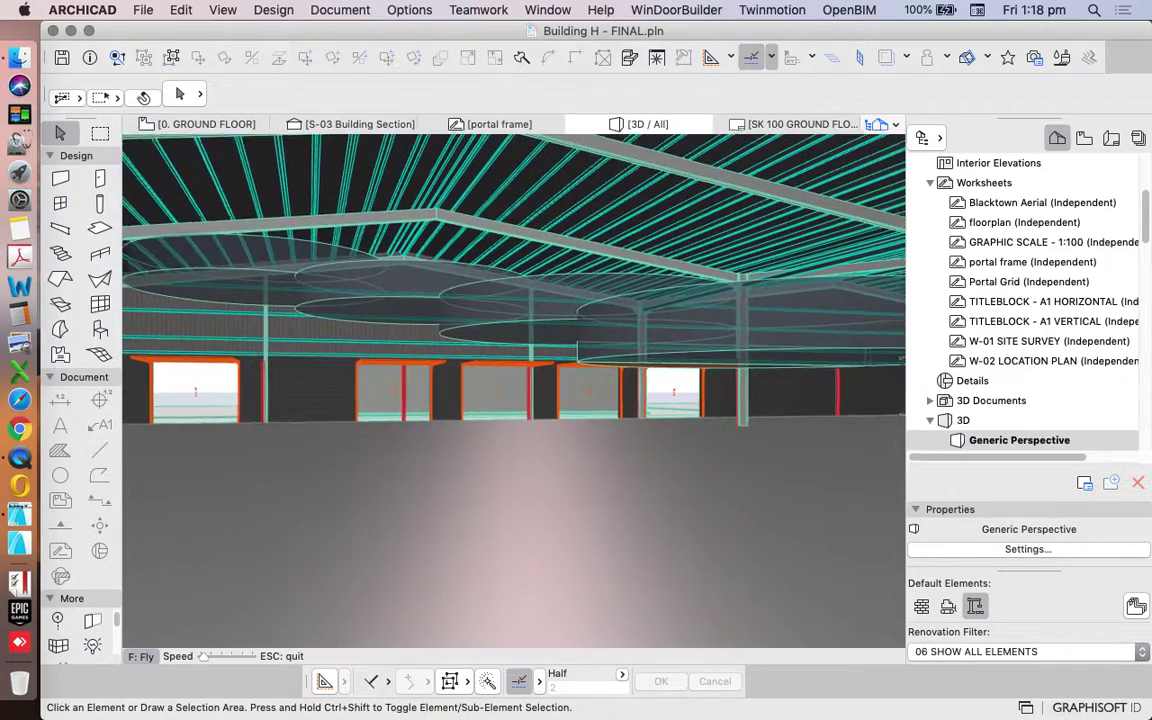
key(Escape)
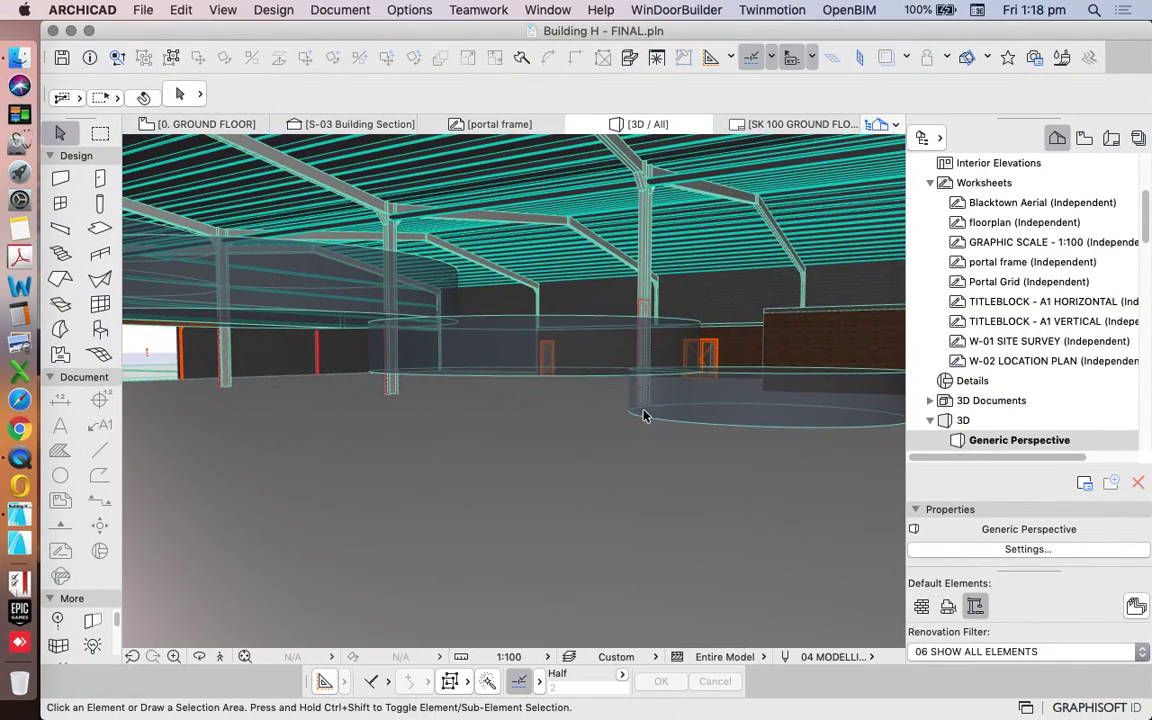
Pick up the lowest circular slab's settings in 3D and open the surface attributes at Glass - Blue
click(772, 405)
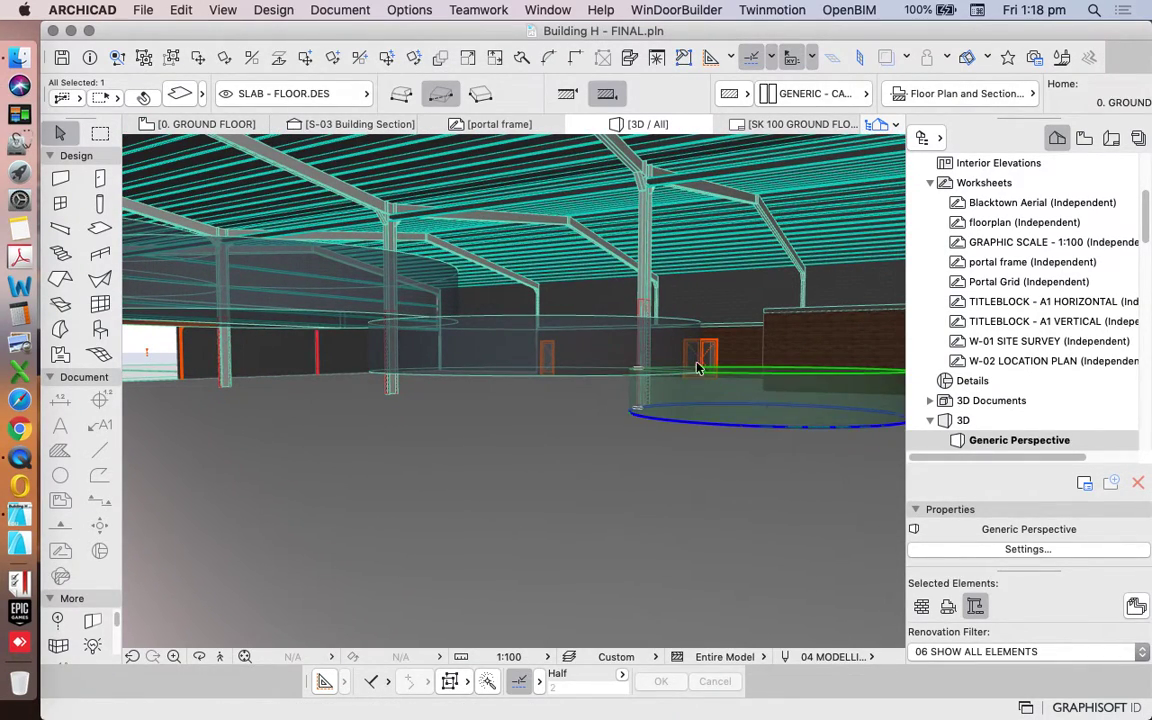
key(Escape)
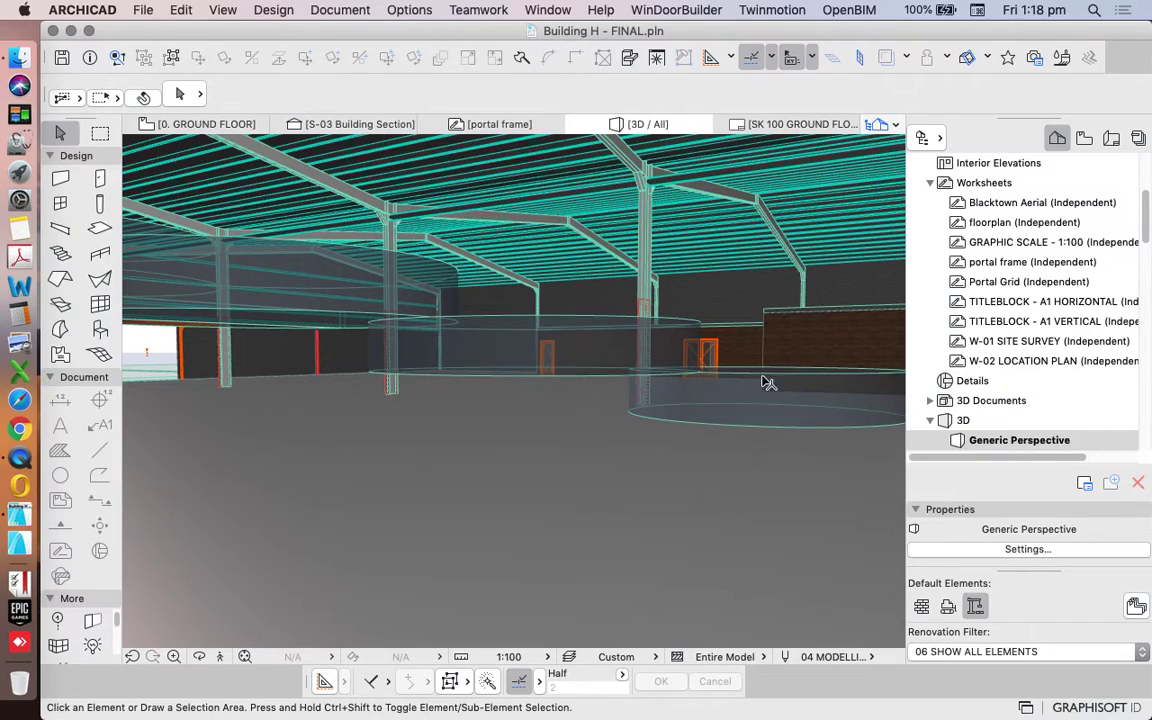
alt+click(736, 377)
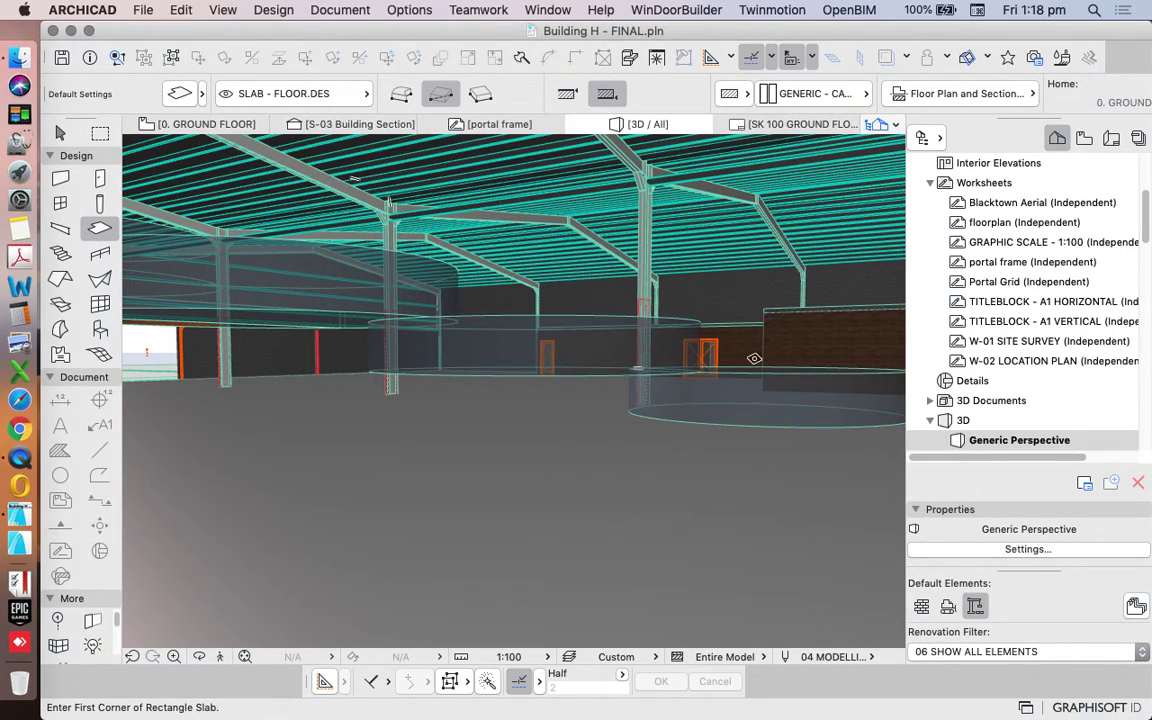
click(410, 10)
mouse_move(415, 30)
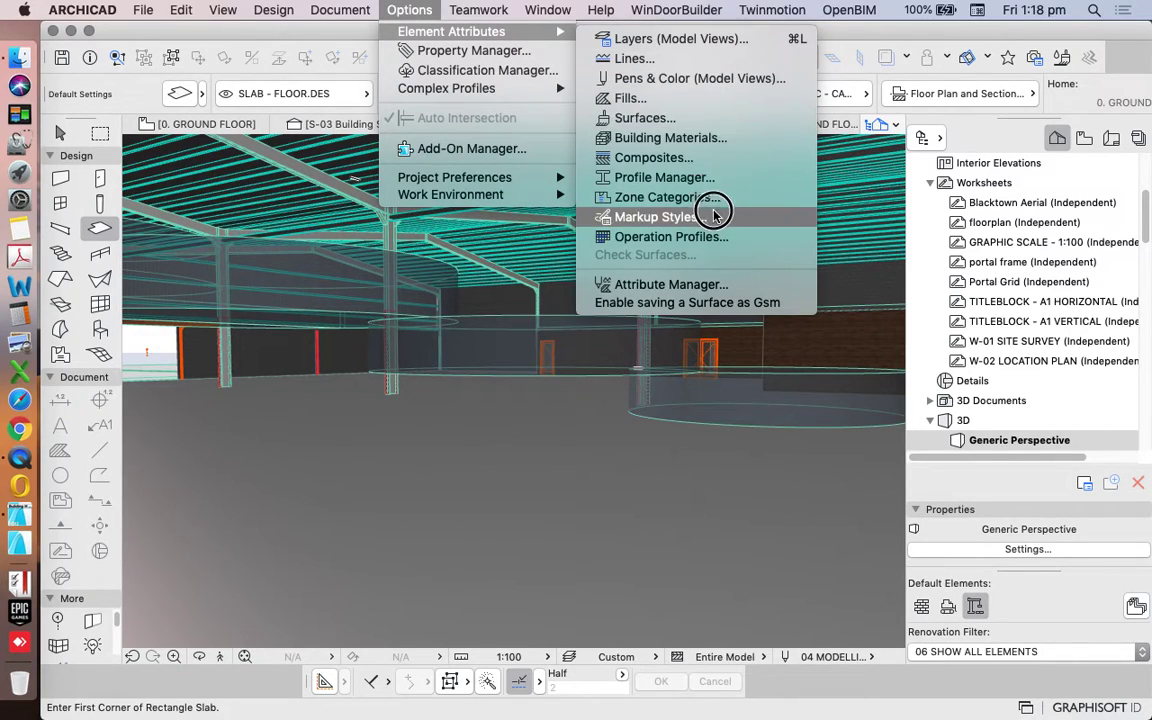
click(643, 120)
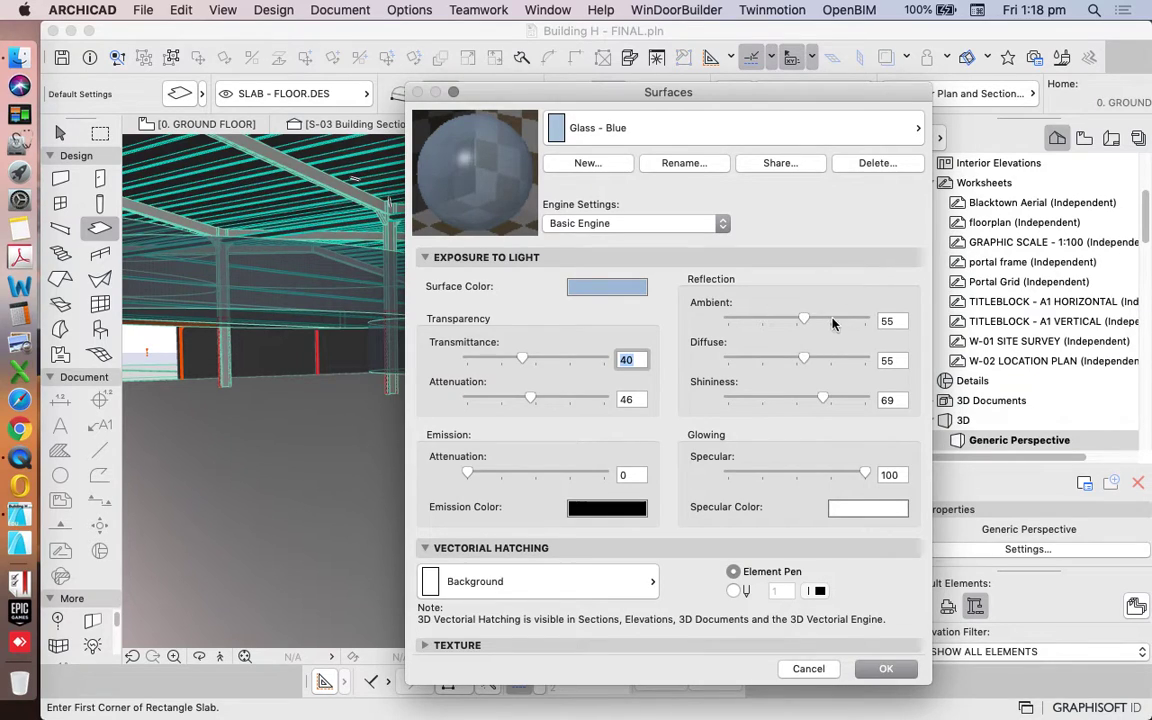
drag(625, 93, 613, 45)
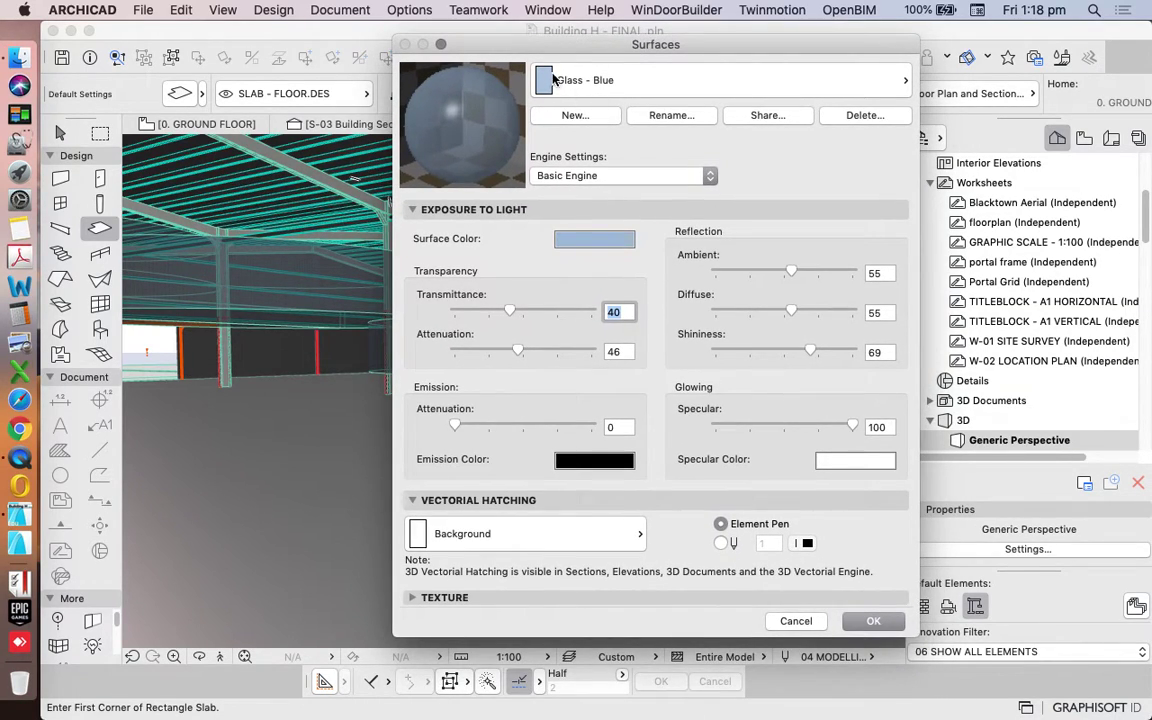
click(749, 86)
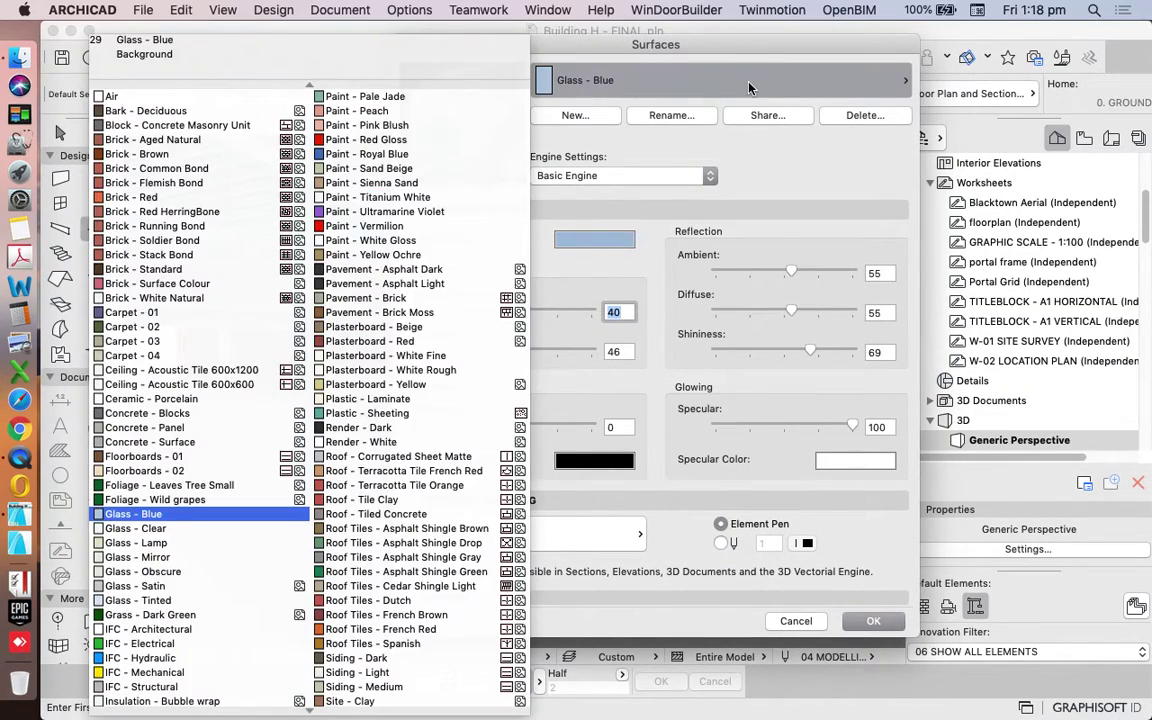
click(749, 87)
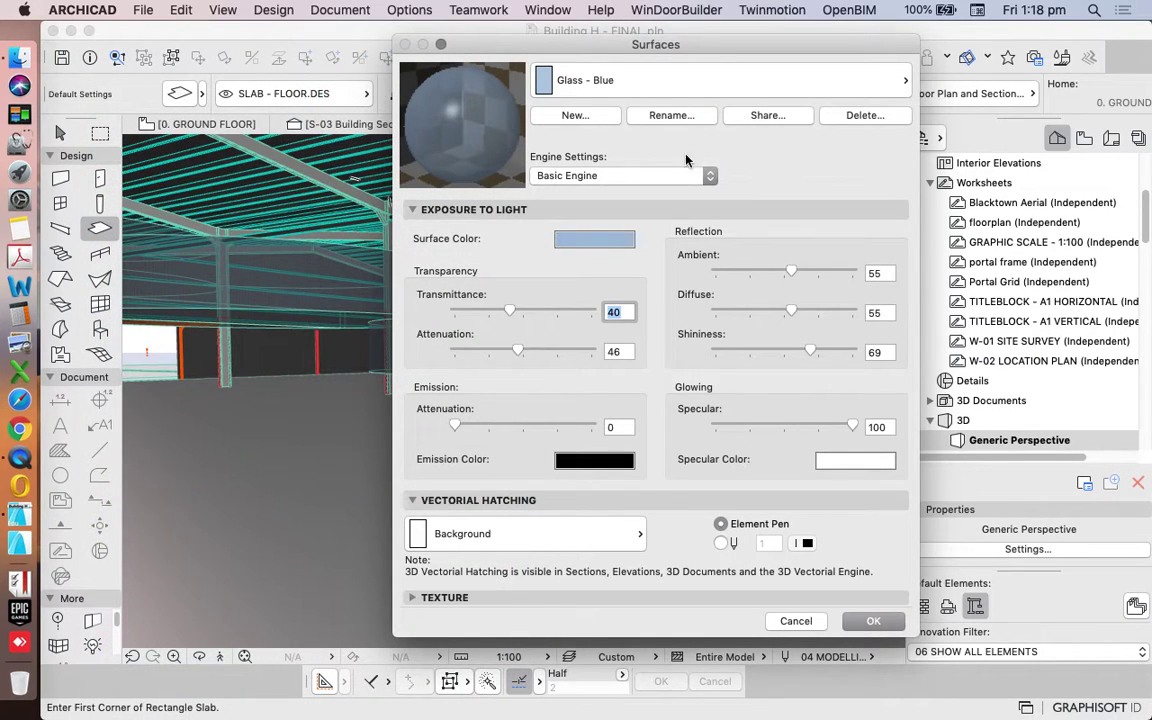
Duplicate the Glass - Blue surface as a new surface named MASSING - YELLOW
click(580, 116)
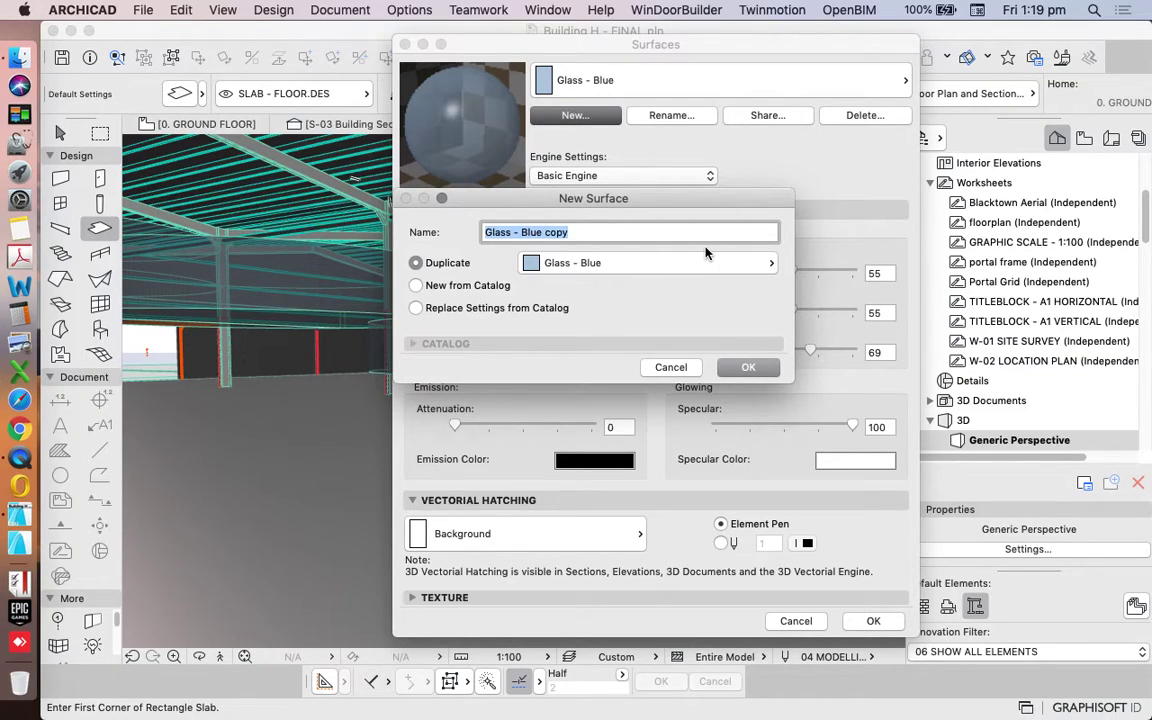
text(MASSING - YELLOW)
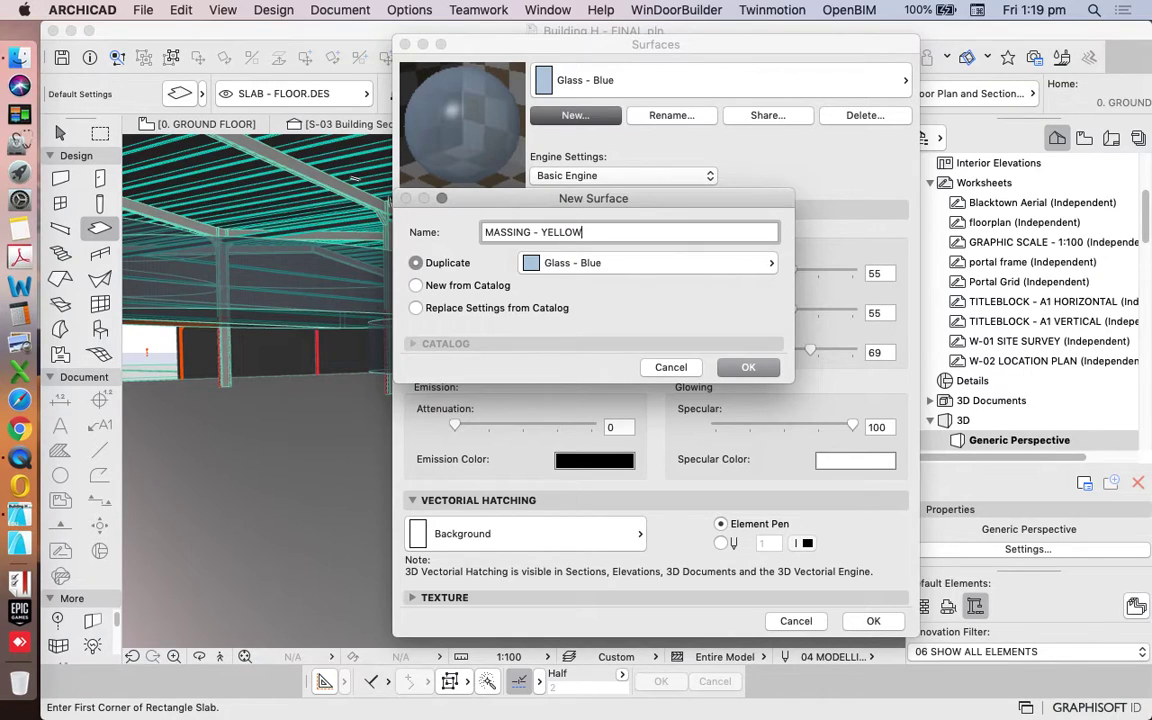
key(Return)
Set the MASSING - YELLOW surface's colour to the Lemon pencil colour
click(605, 240)
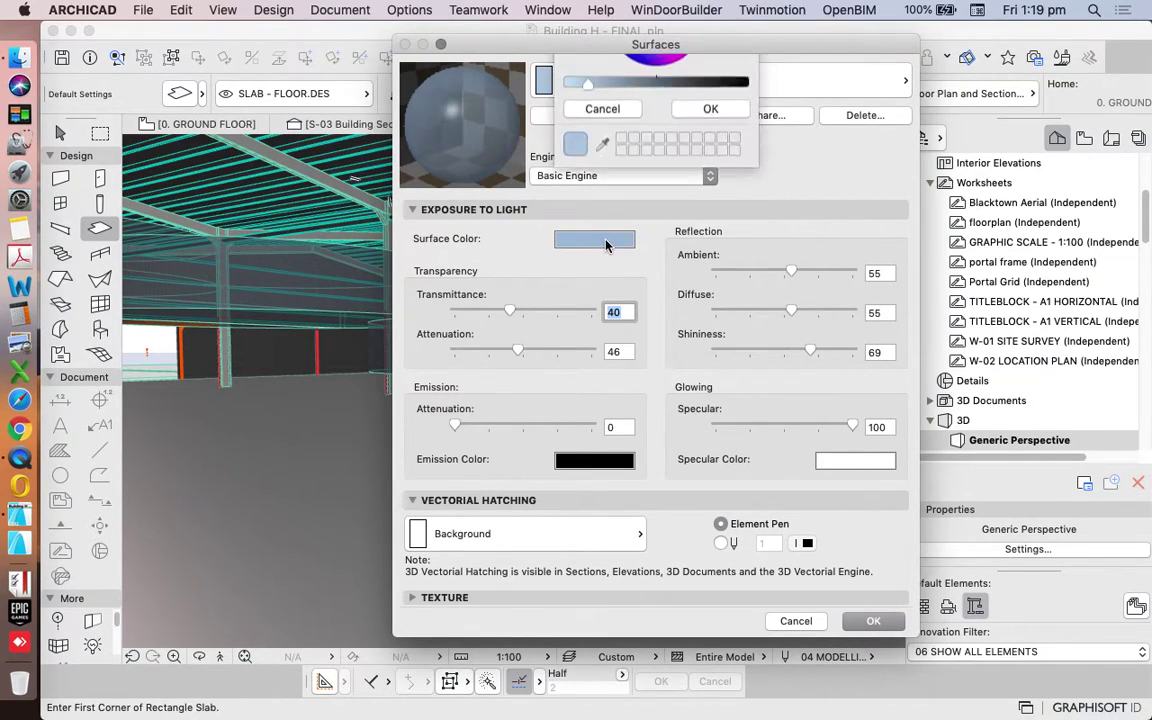
click(686, 105)
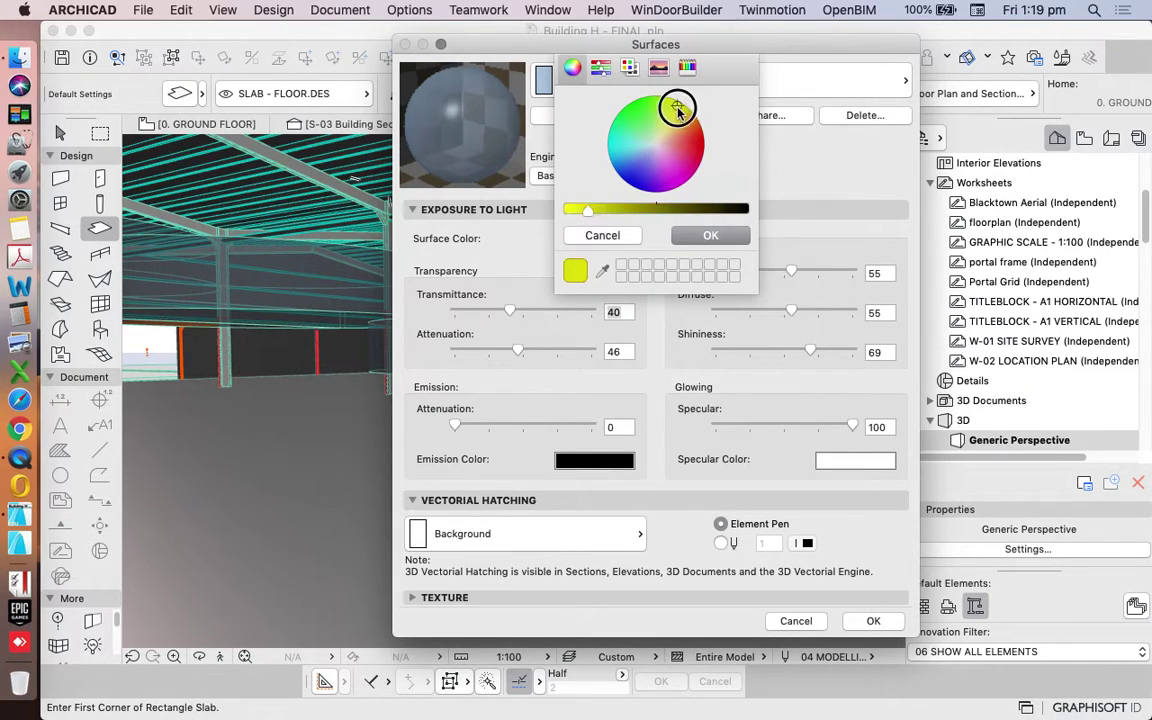
click(602, 68)
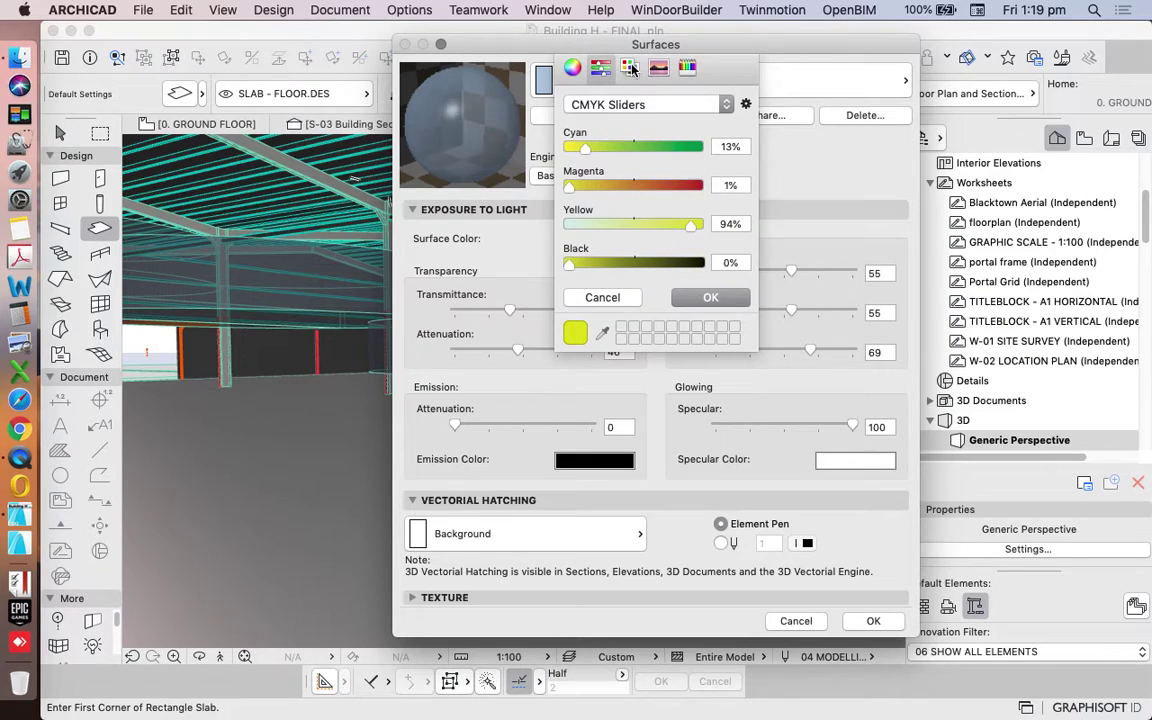
click(686, 67)
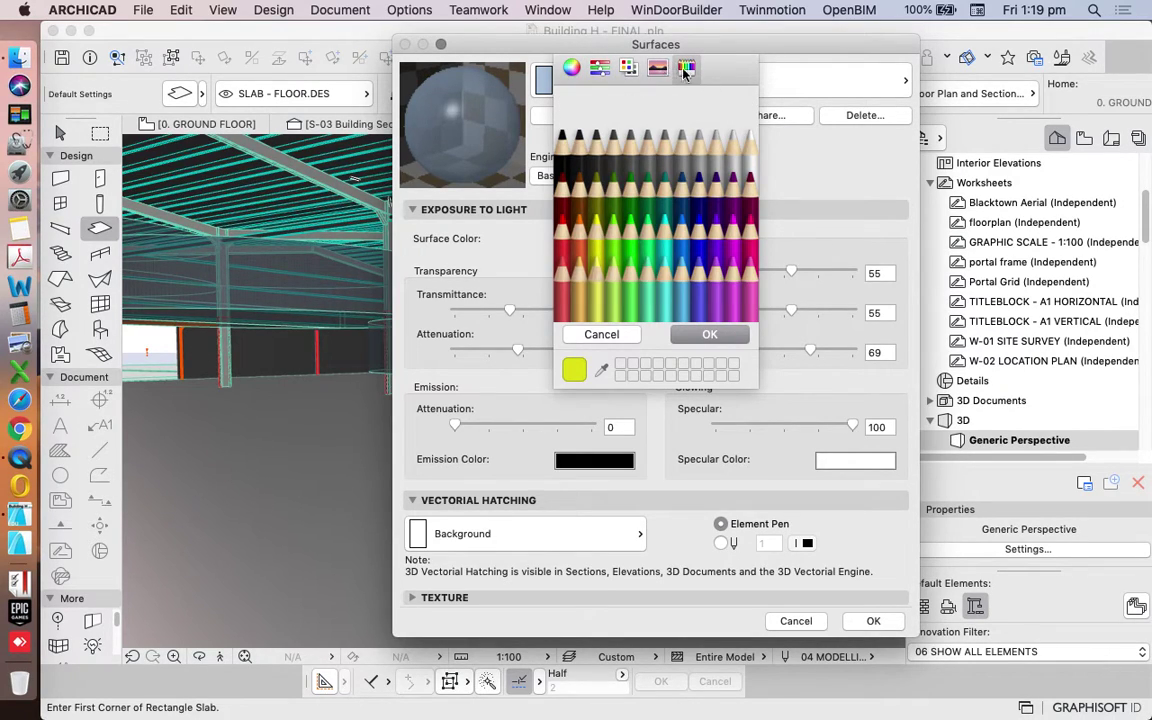
click(596, 228)
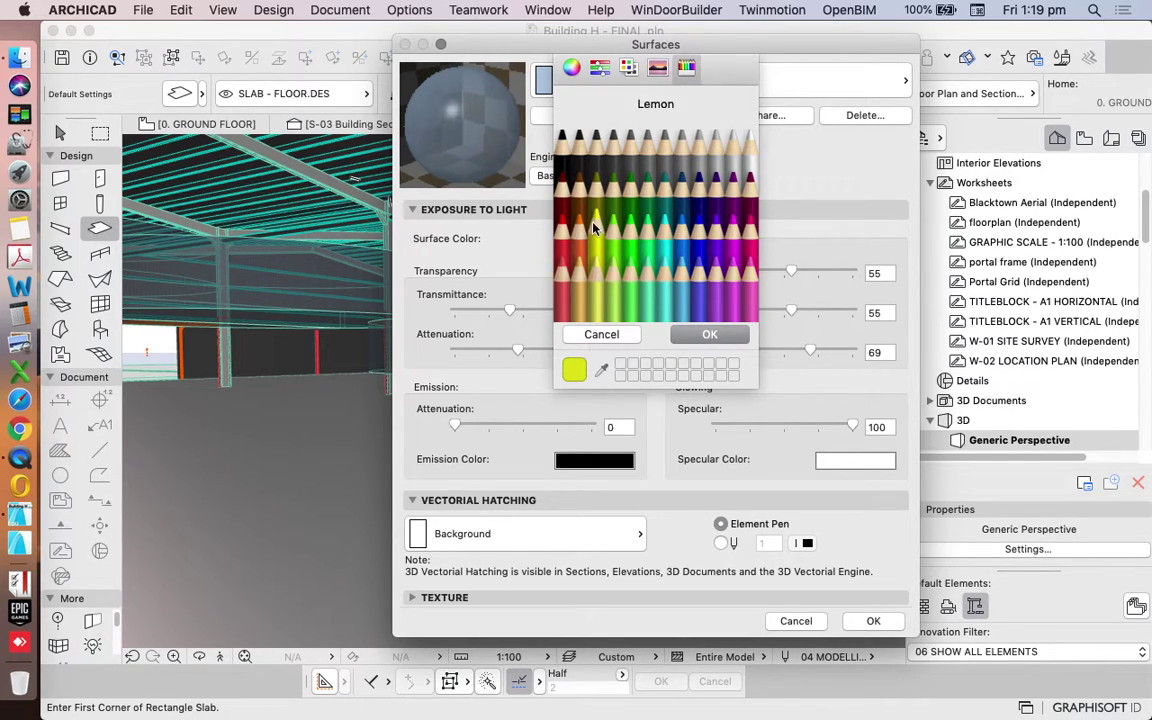
click(731, 341)
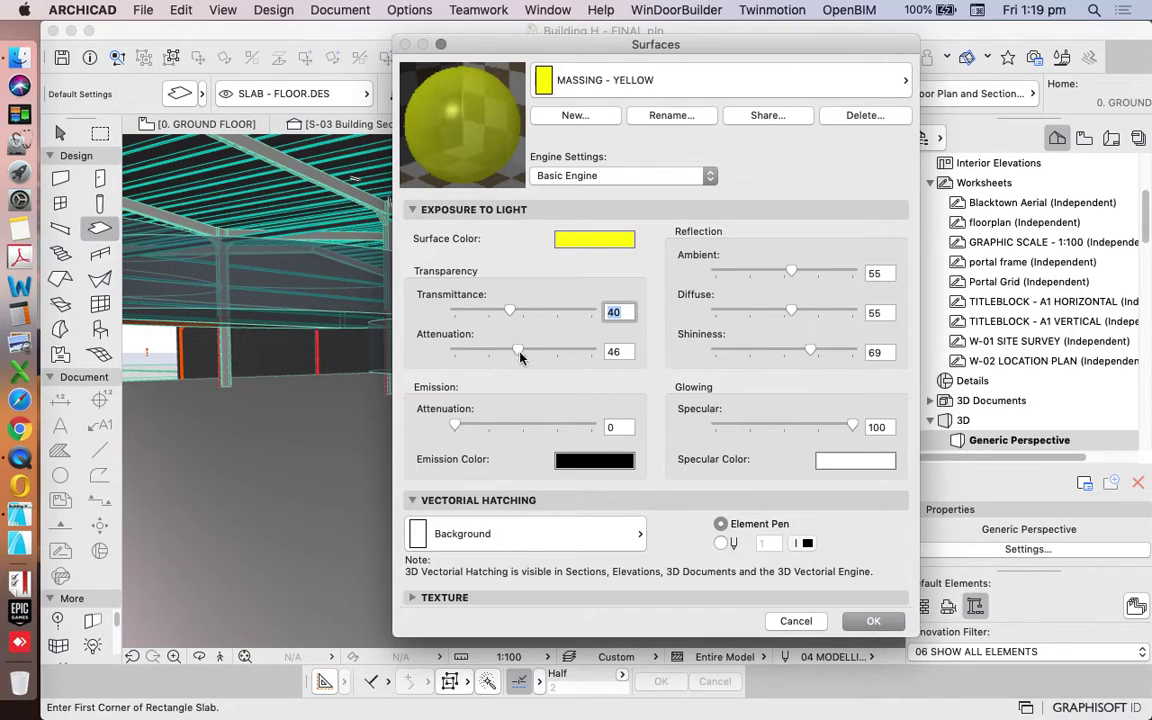
Set the yellow surface's transmittance to 66 and its transparency attenuation to 100, and save the surface settings
drag(520, 357, 648, 345)
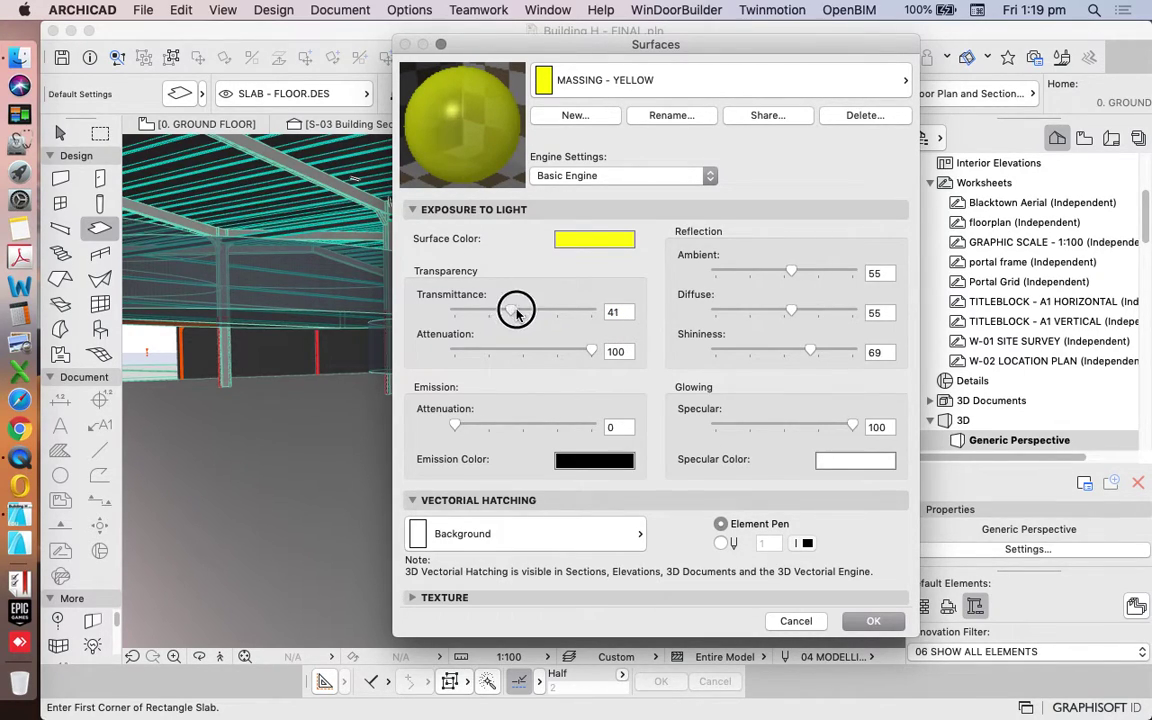
drag(516, 313, 614, 313)
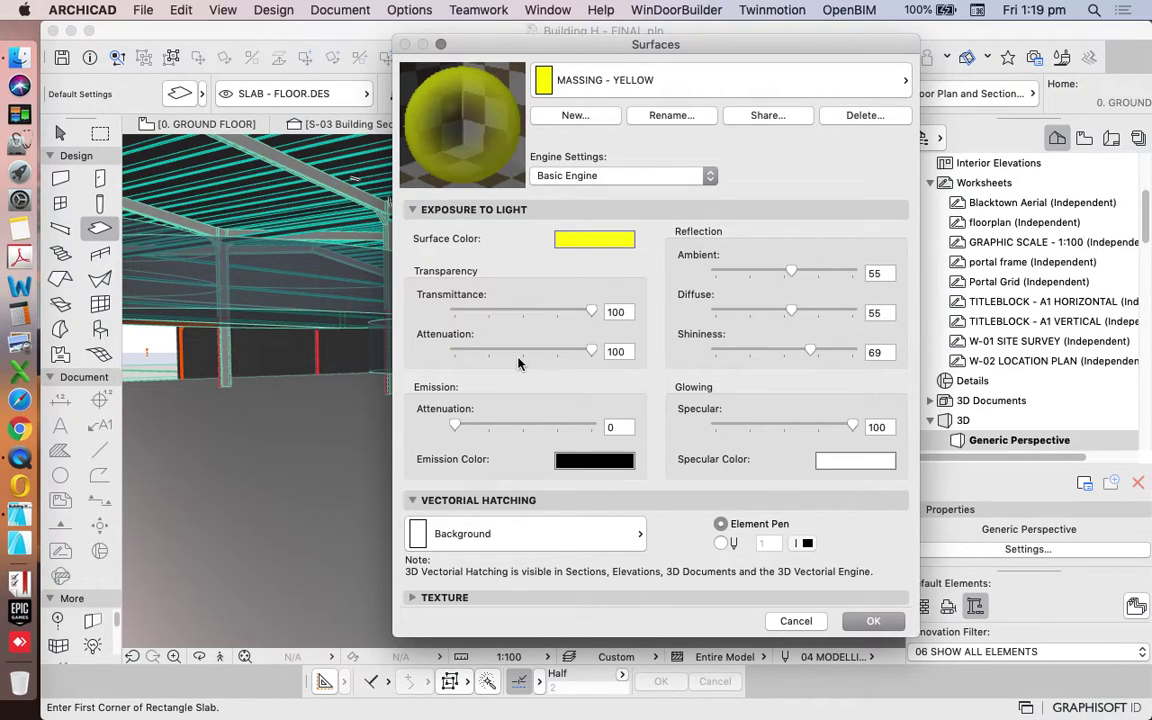
drag(591, 312, 544, 313)
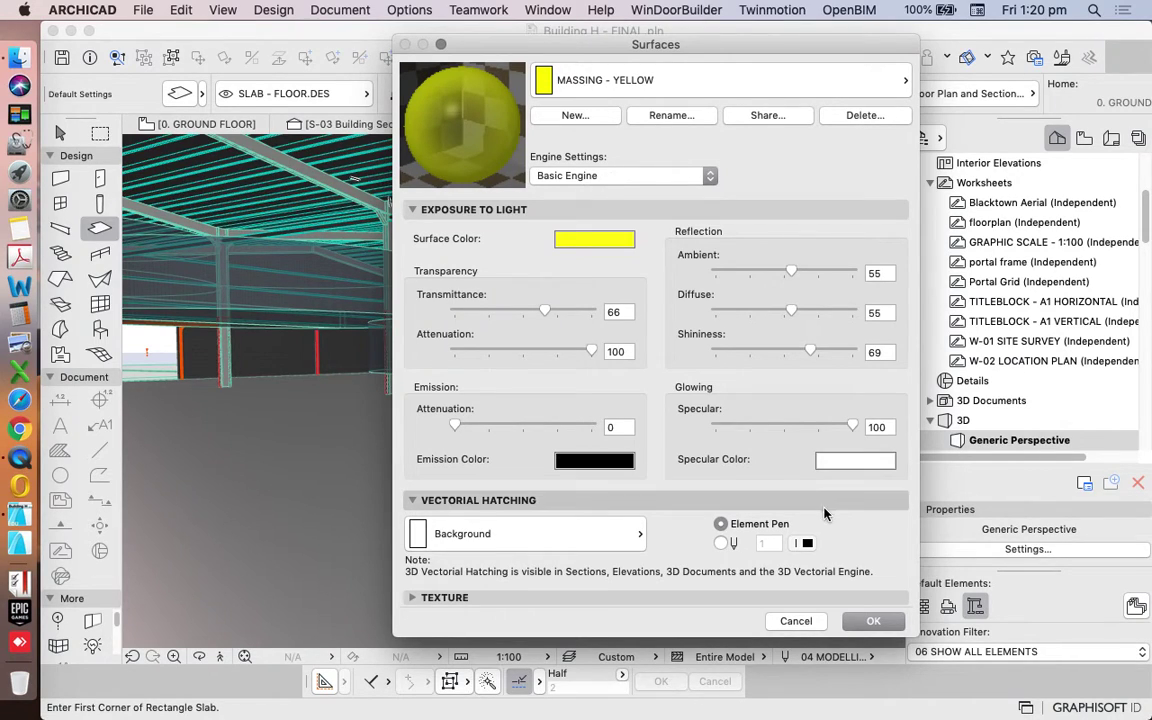
click(869, 619)
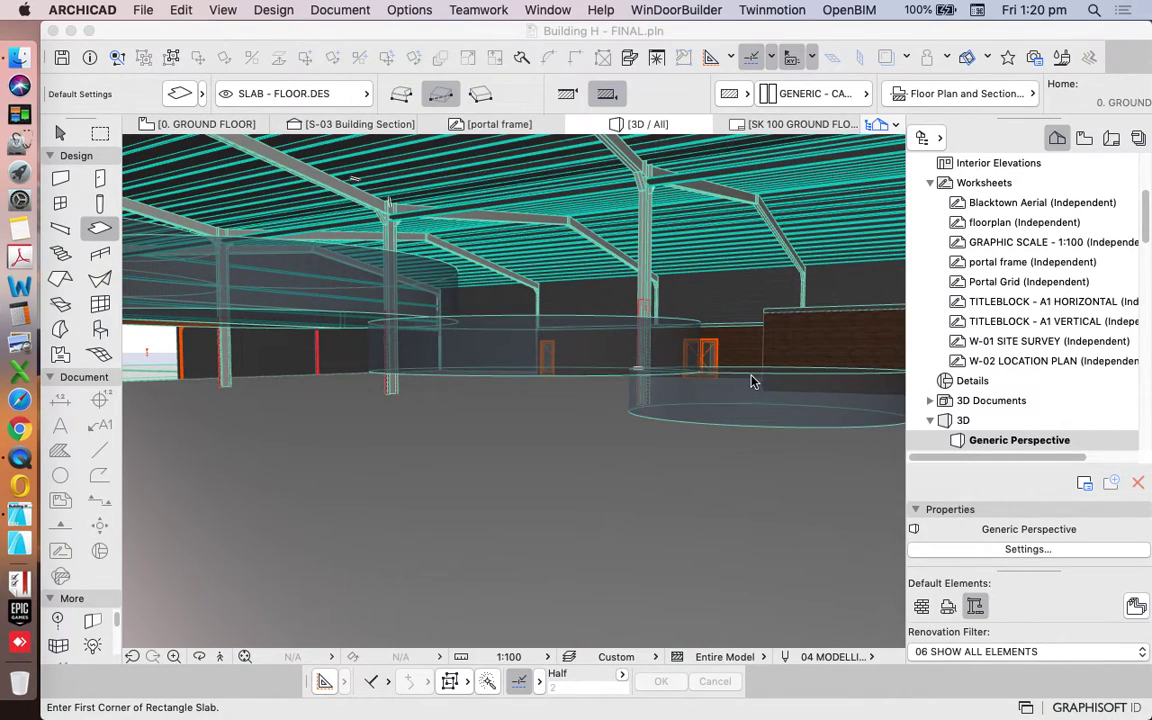
Override all three surfaces of the lowest circular slab with MASSING - YELLOW and clear the selection
click(751, 377)
click(751, 377)
key(Escape)
key(Escape)
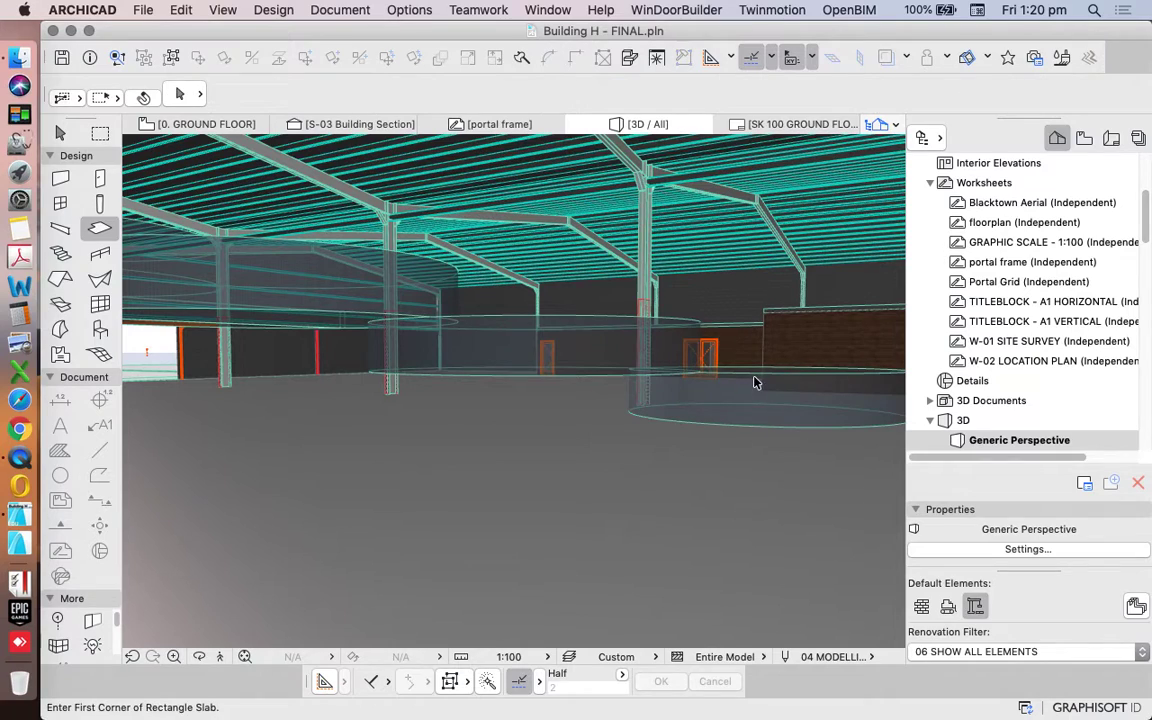
click(755, 382)
click(180, 98)
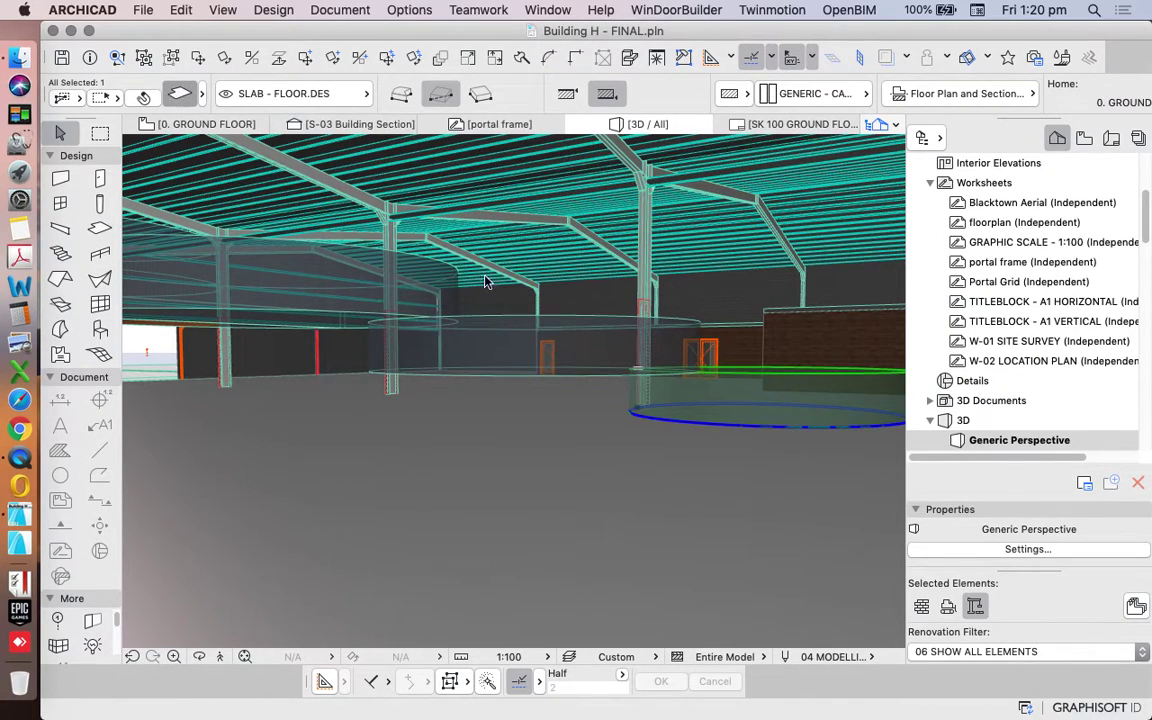
key(super+t)
click(868, 547)
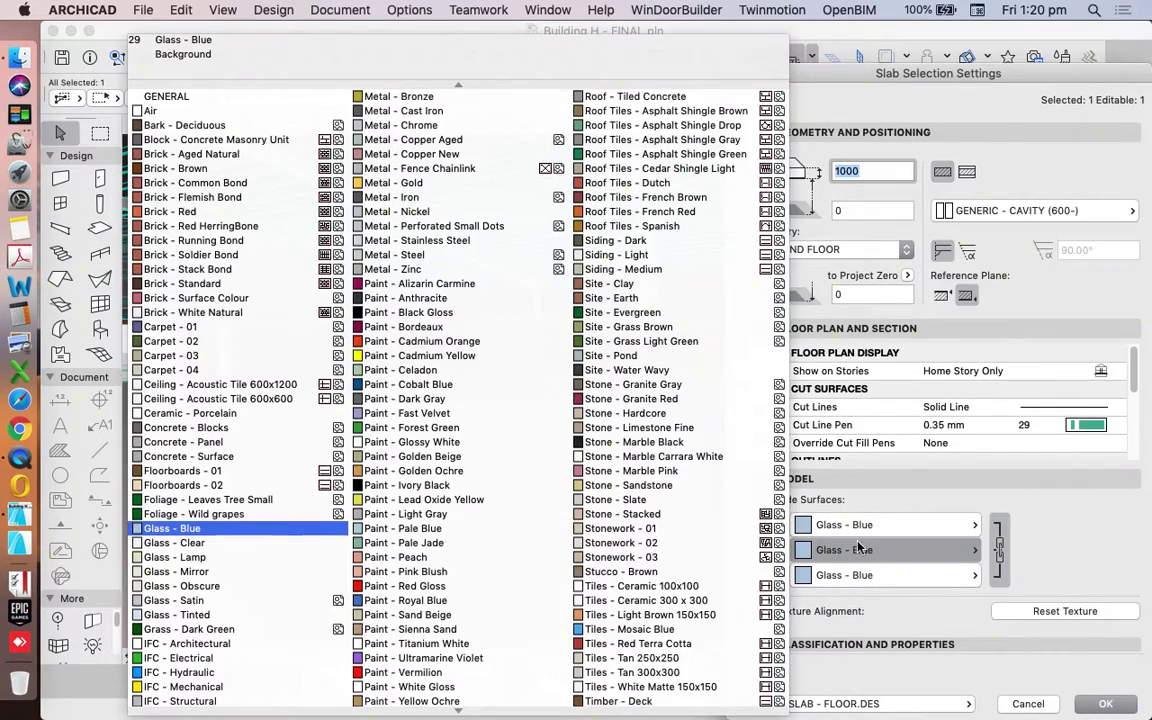
scroll(633, 400, down, 8)
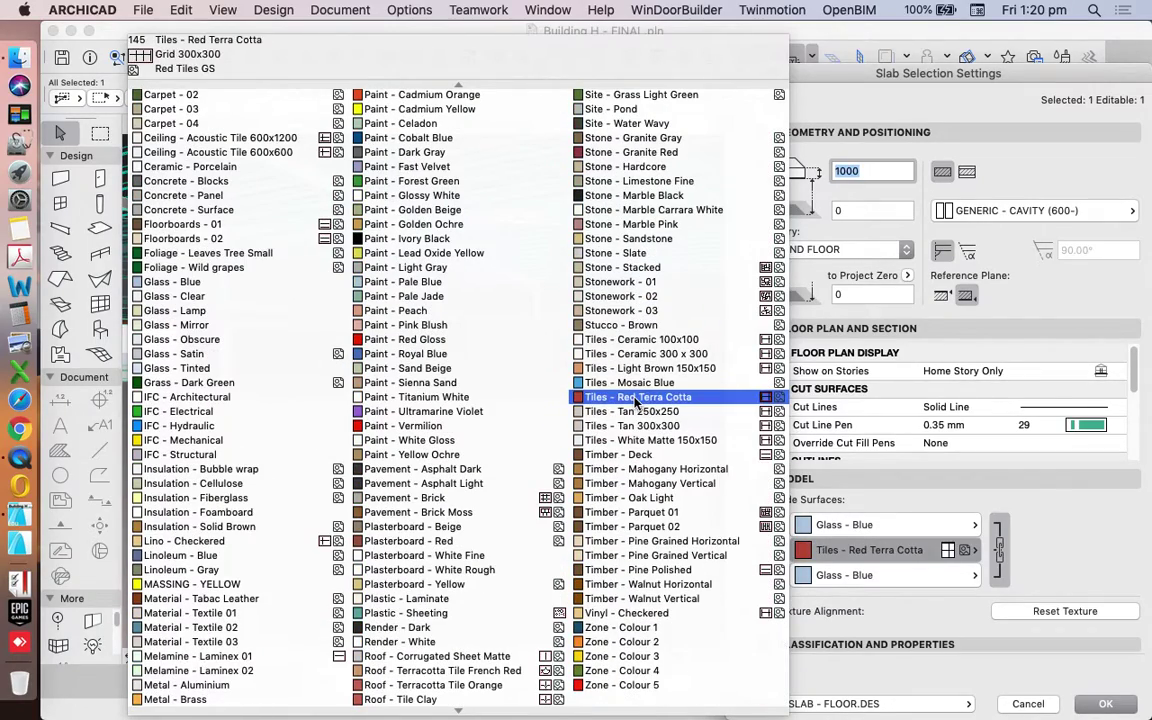
click(265, 584)
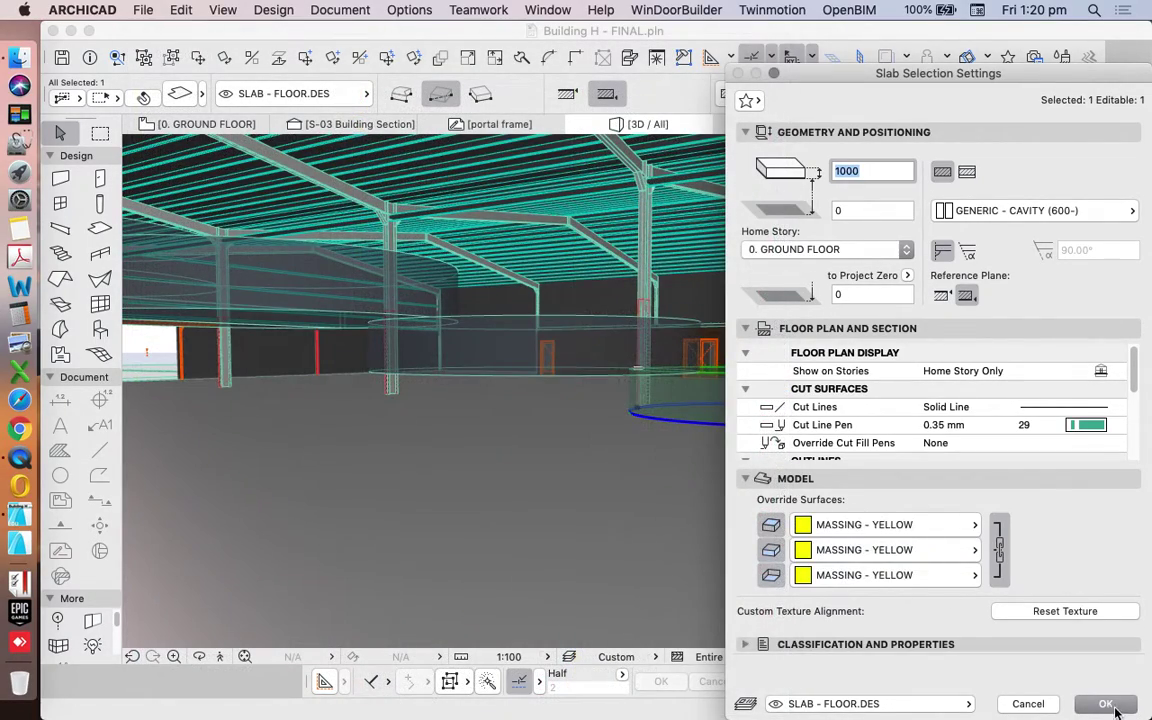
click(1106, 704)
click(800, 532)
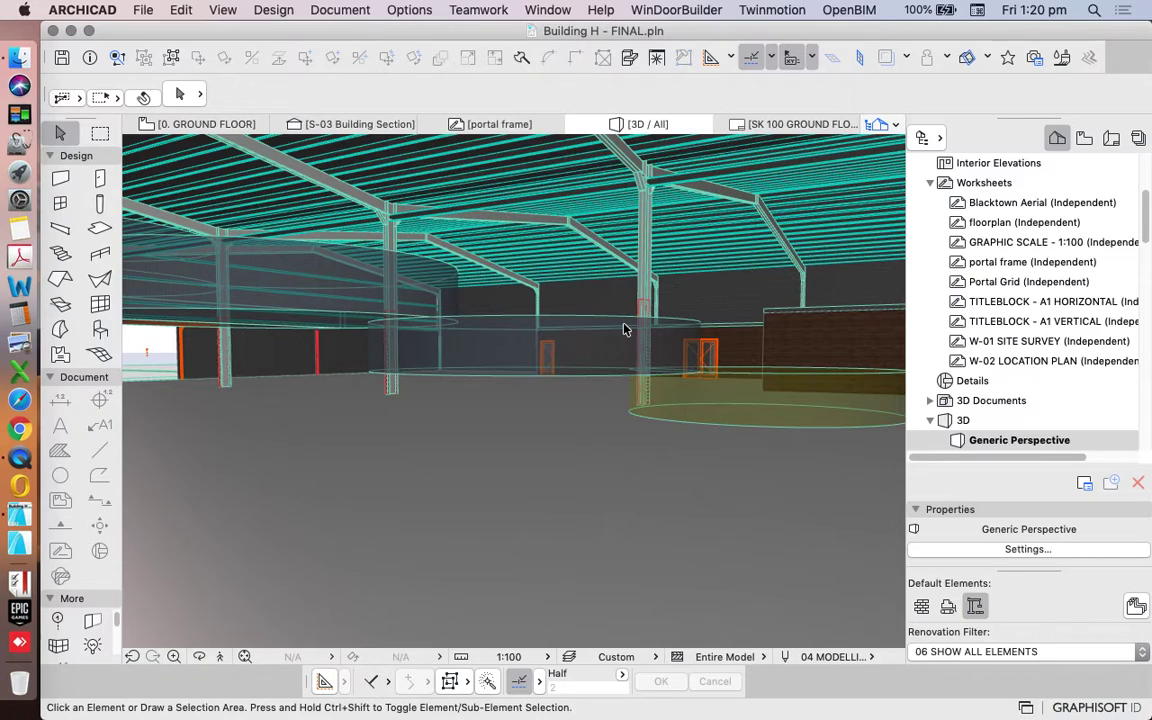
Reopen the surface attributes and update MASSING - YELLOW's CineRender by MAXON settings from the Basic settings
click(399, 12)
mouse_move(411, 30)
click(702, 161)
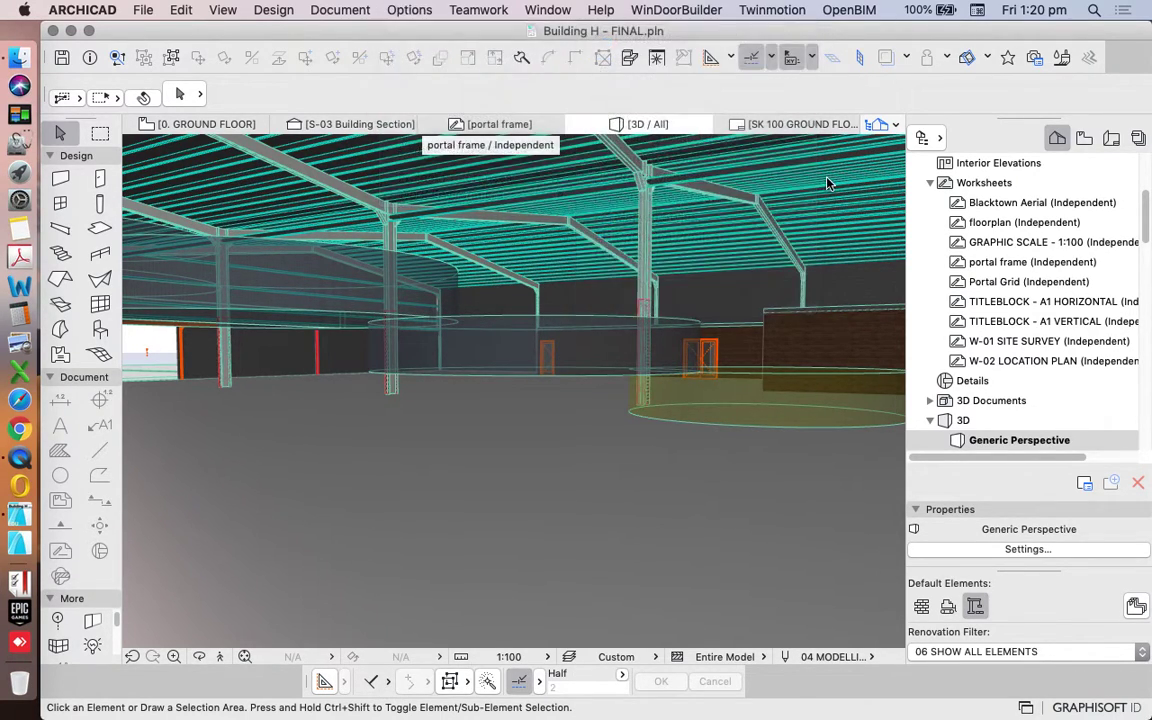
key(Escape)
click(427, 12)
mouse_move(432, 32)
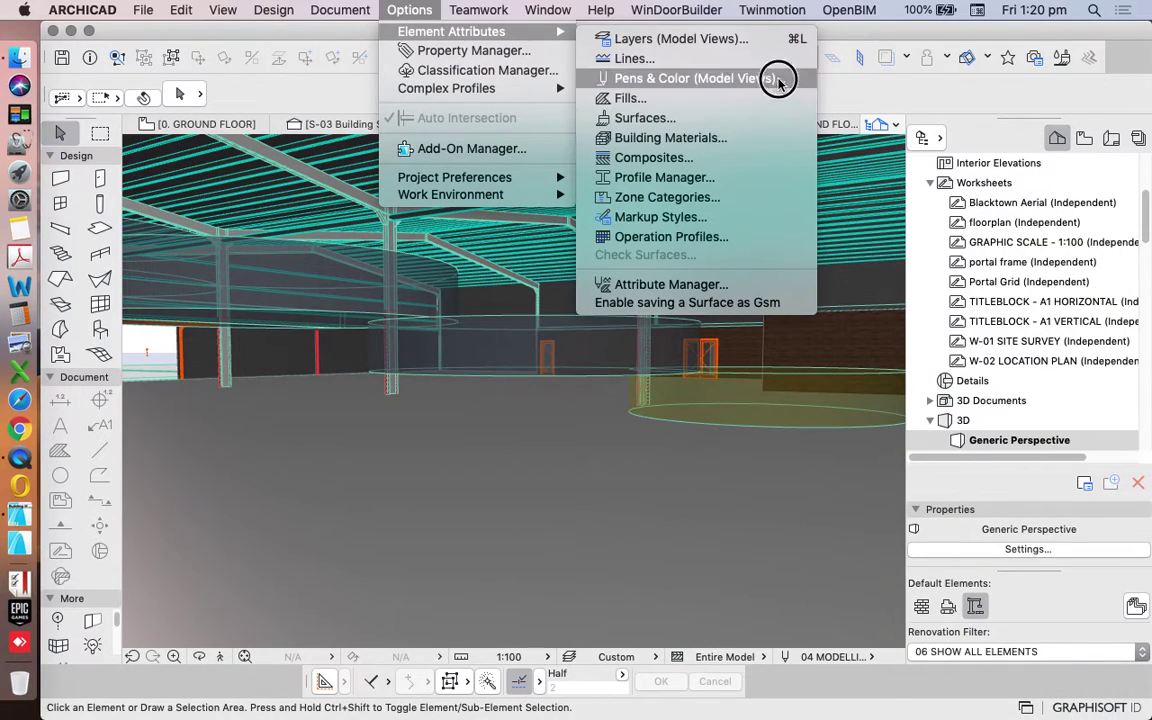
click(700, 120)
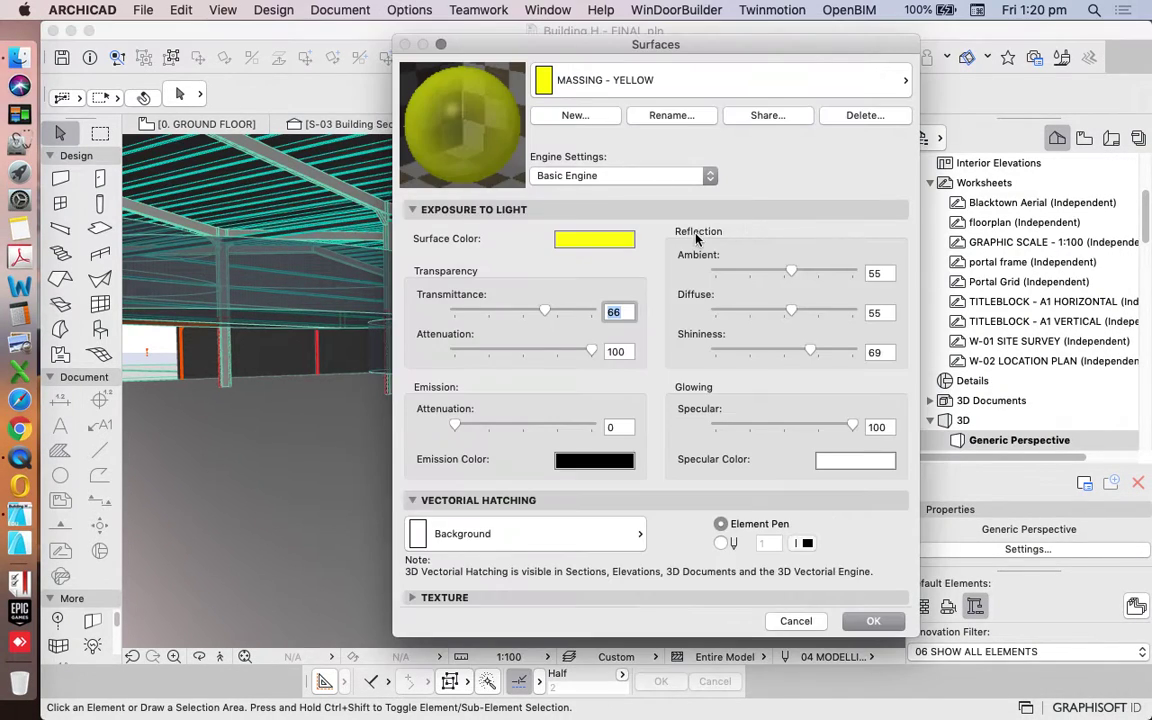
click(612, 177)
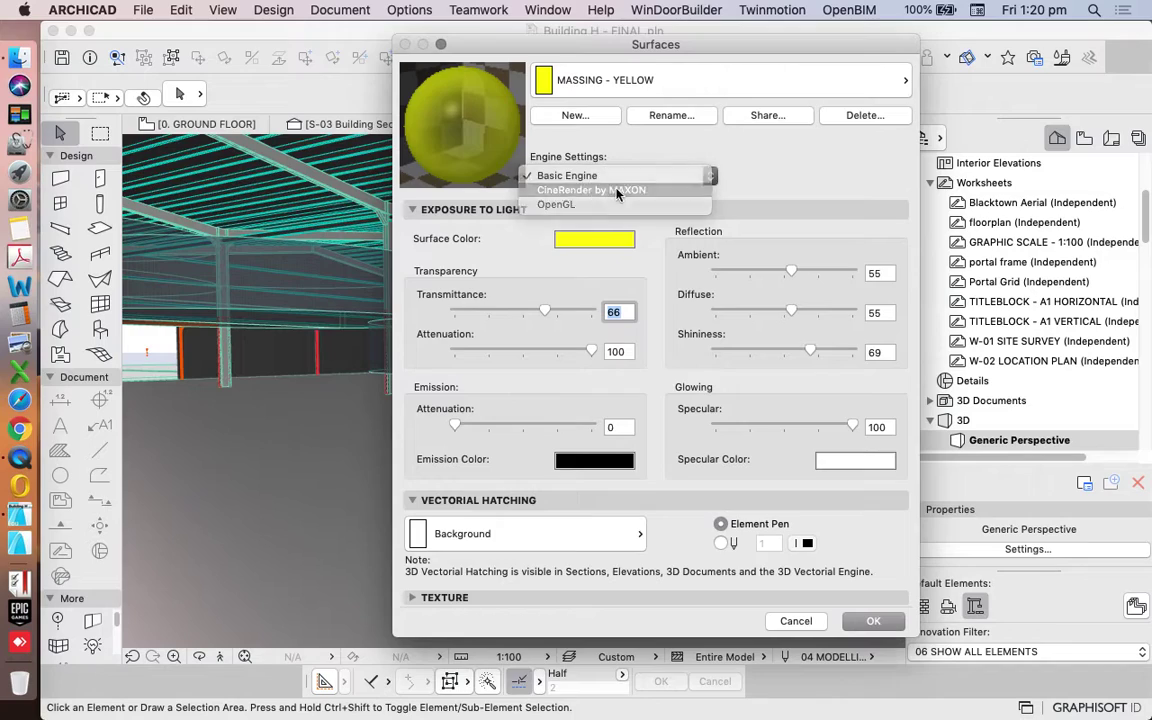
click(592, 189)
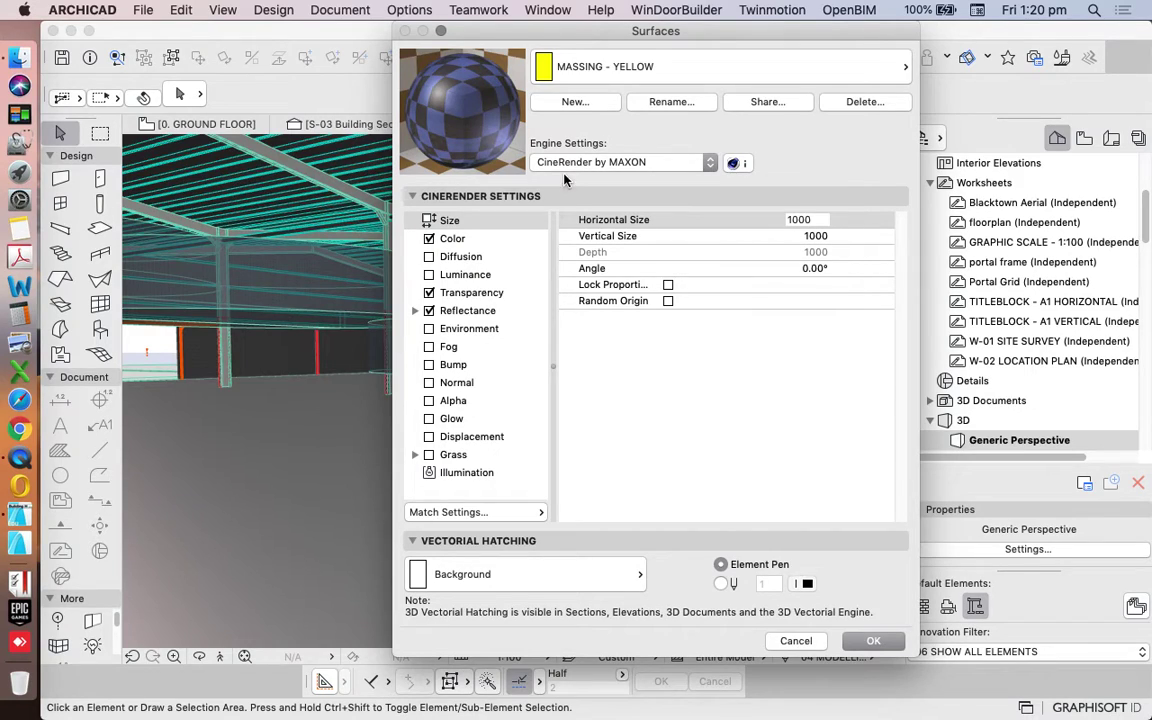
click(468, 513)
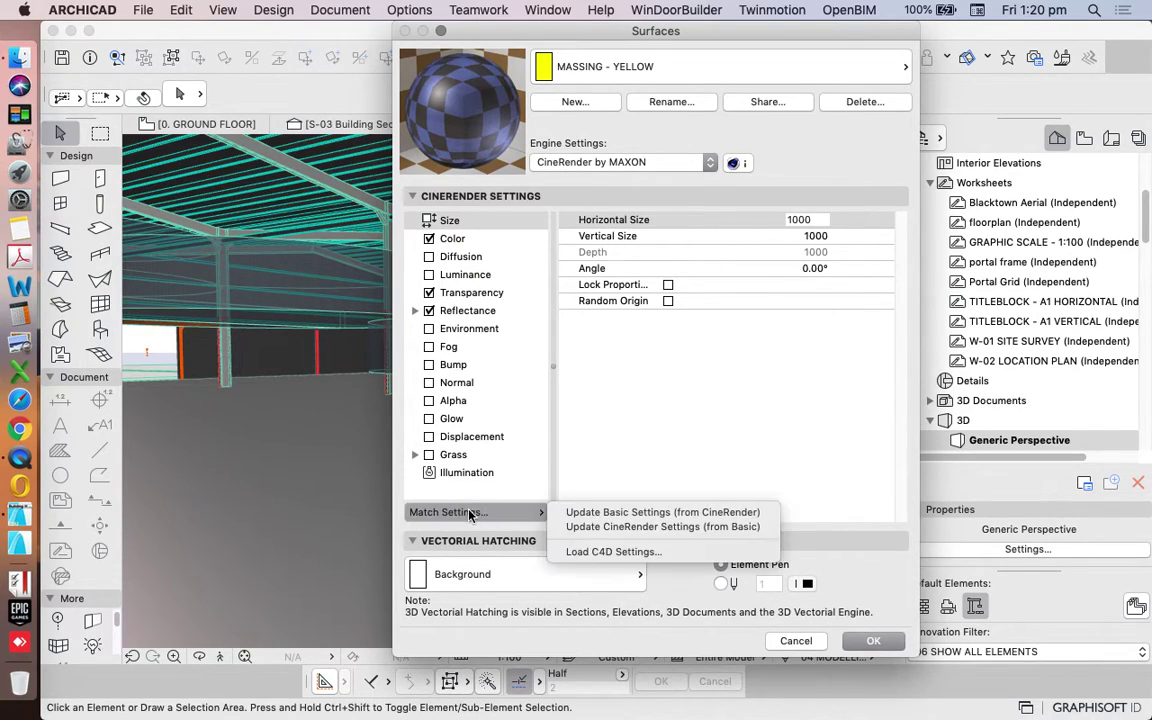
click(666, 527)
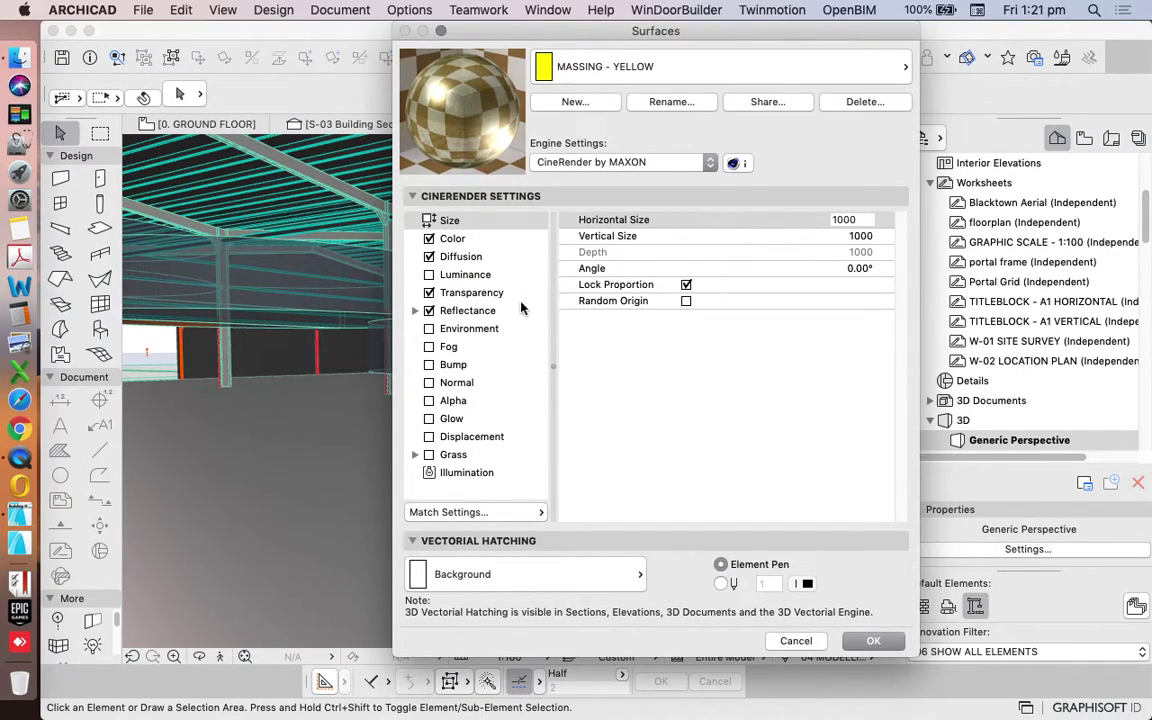
Set the CineRender transparency brightness to 56, global reflection brightness to 74 and global specular brightness to 73
click(474, 296)
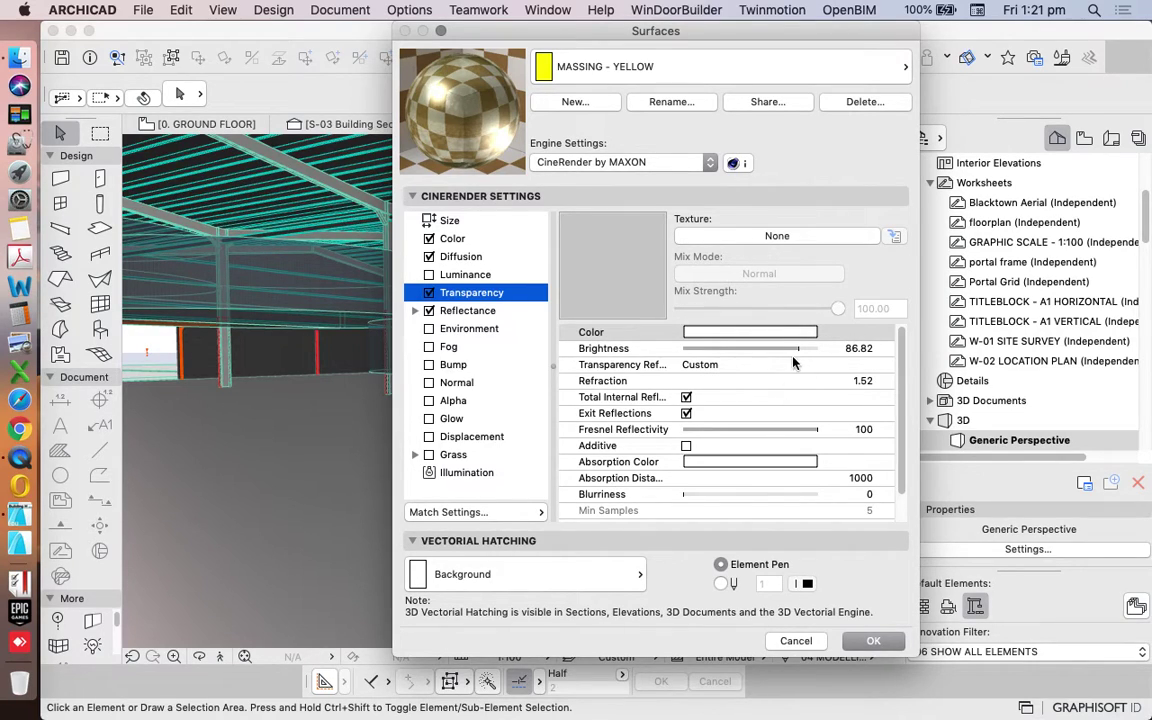
drag(795, 349, 712, 353)
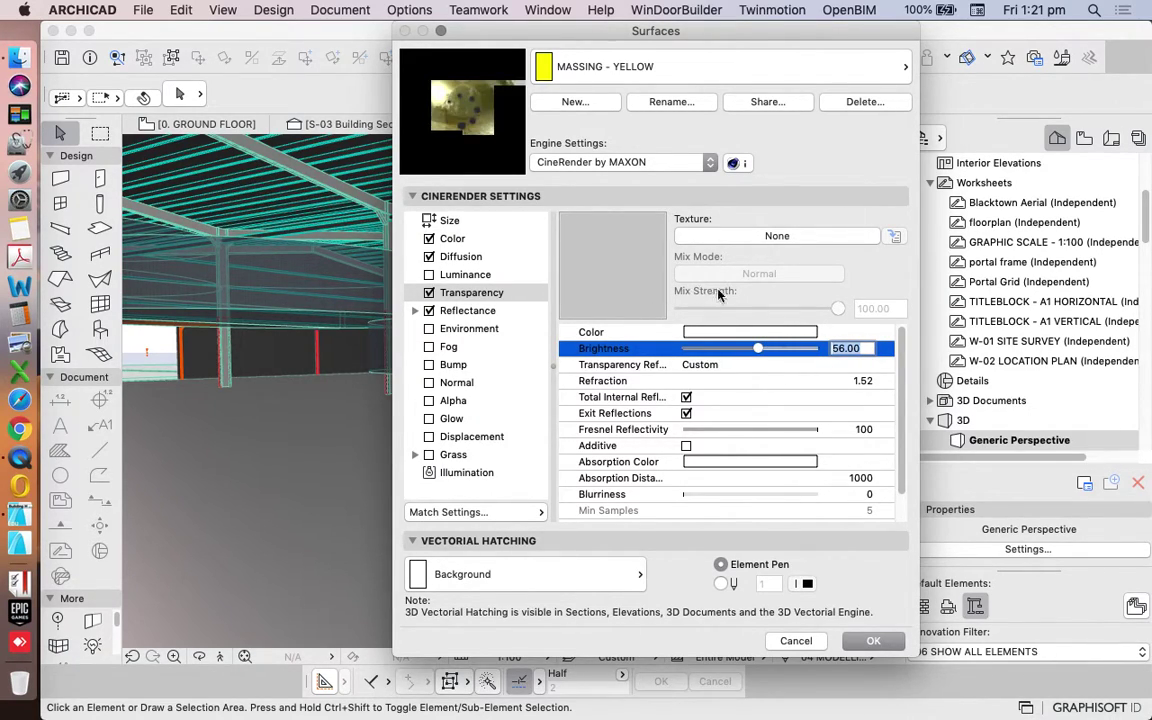
click(460, 315)
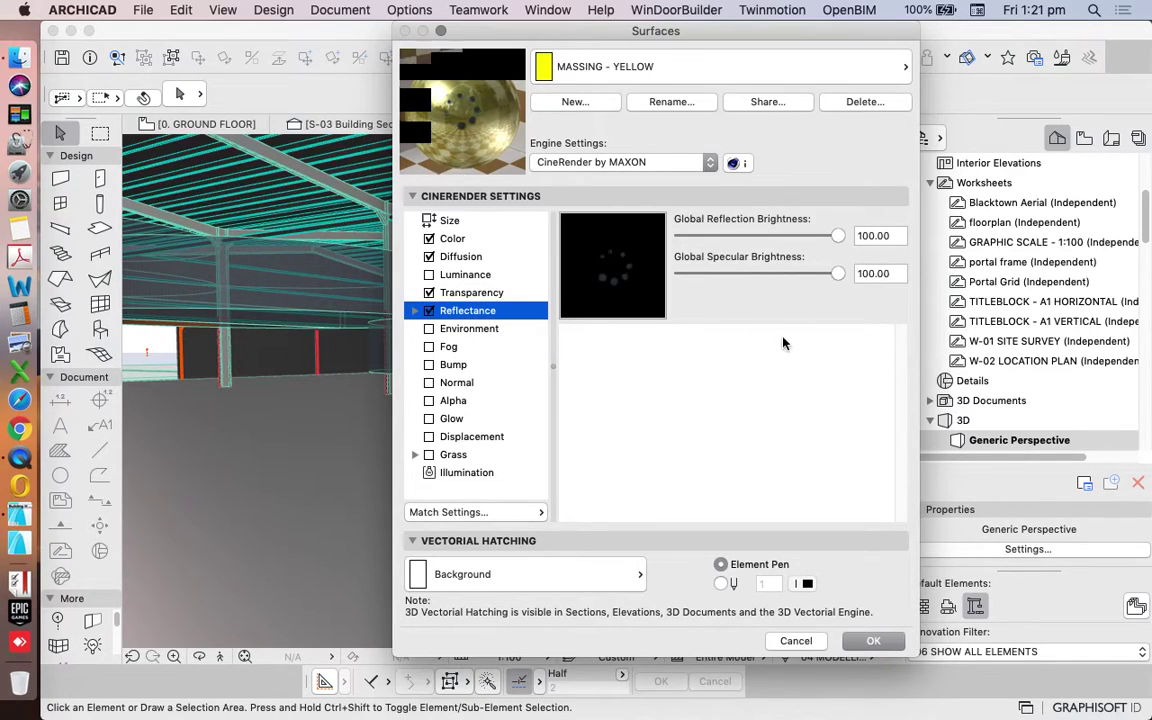
click(798, 238)
click(798, 273)
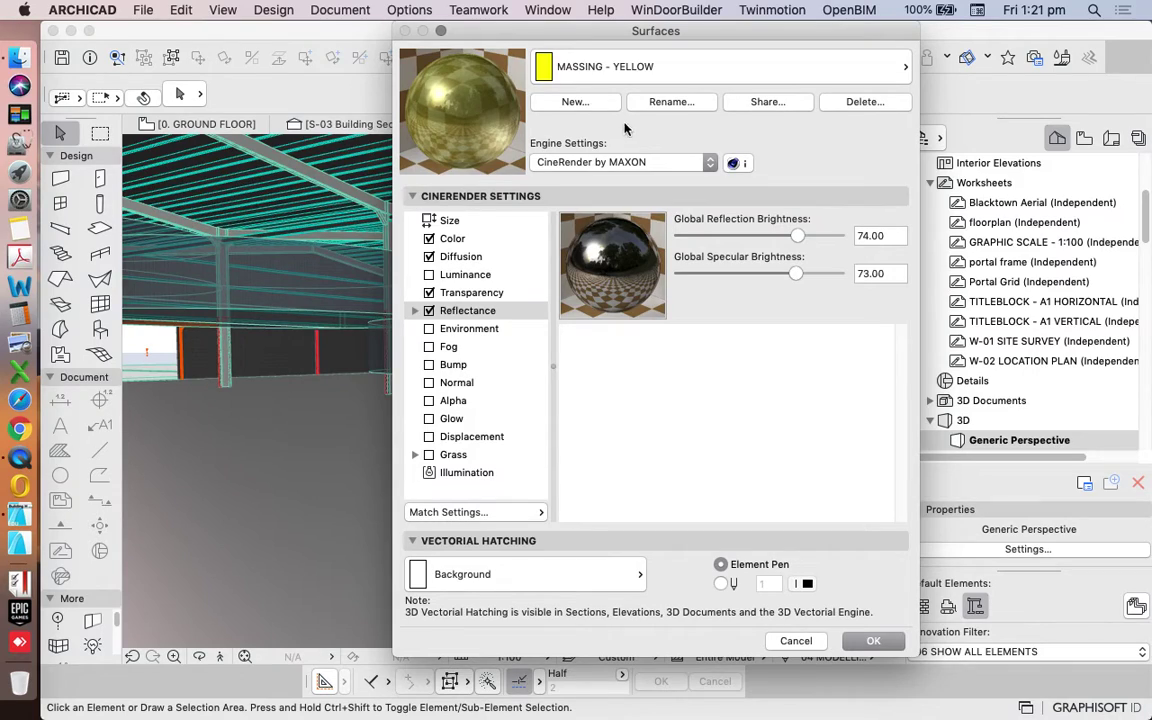
Update MASSING - YELLOW's Basic settings from CineRender and switch the engine settings back to Basic Engine
click(500, 513)
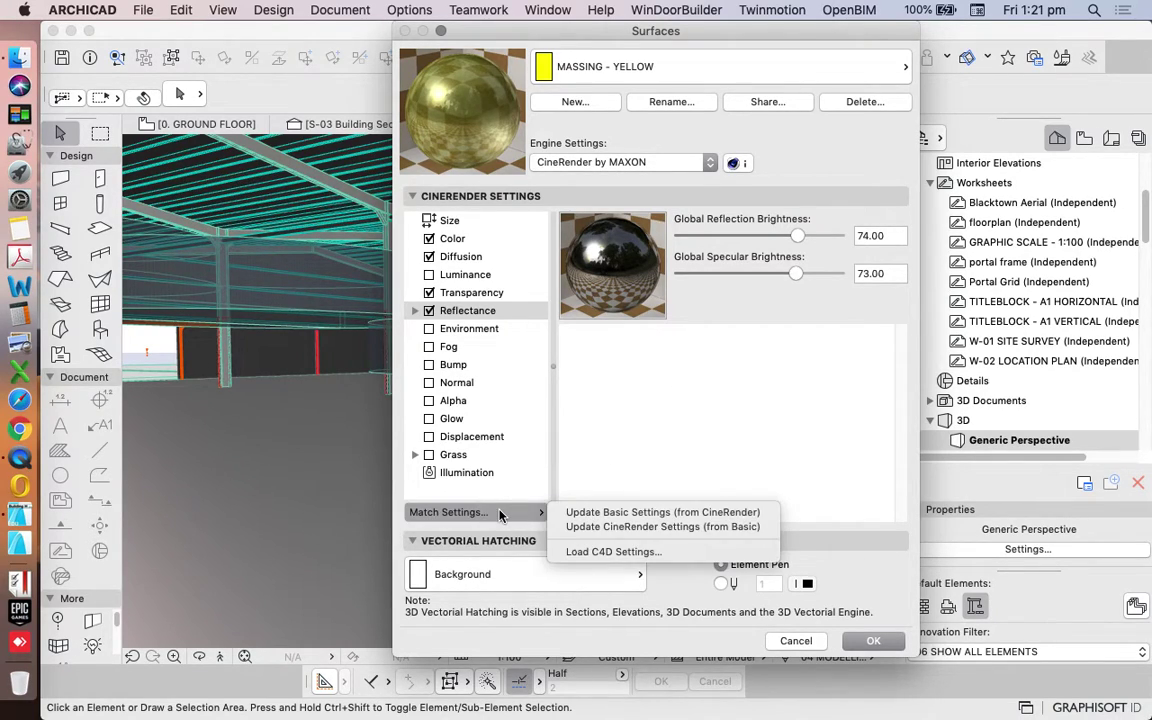
click(655, 516)
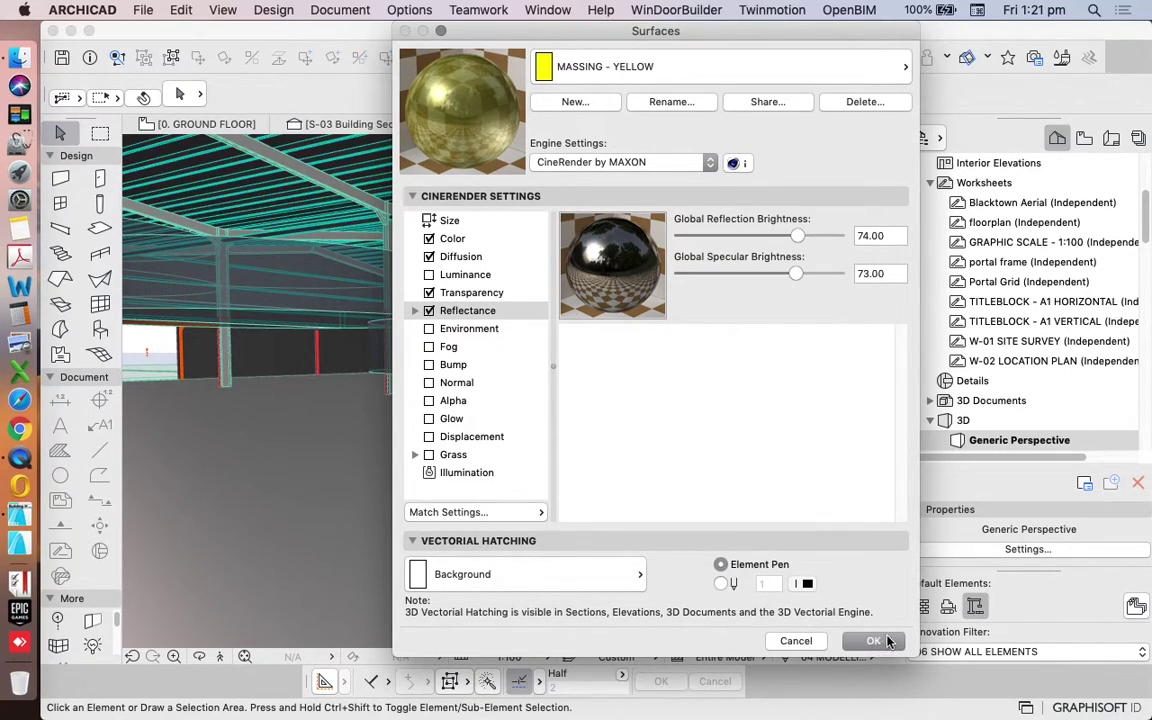
click(600, 162)
click(580, 146)
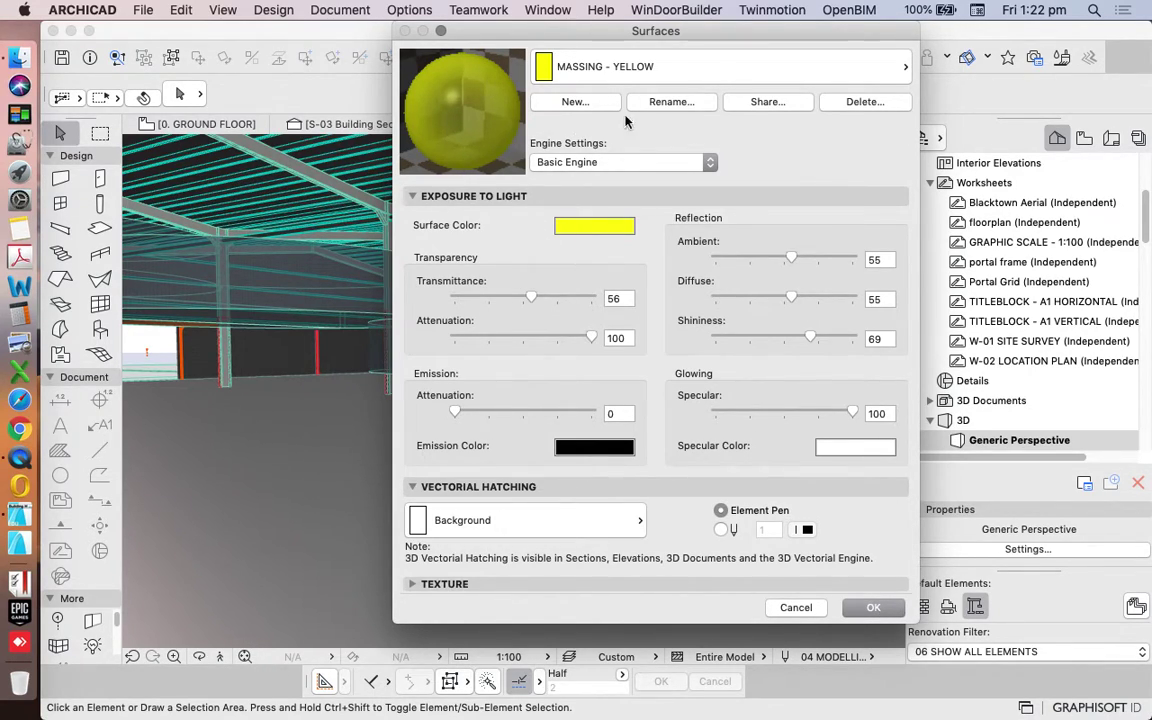
Duplicate the MASSING - YELLOW surface as a new surface named MASSING - RED
click(578, 102)
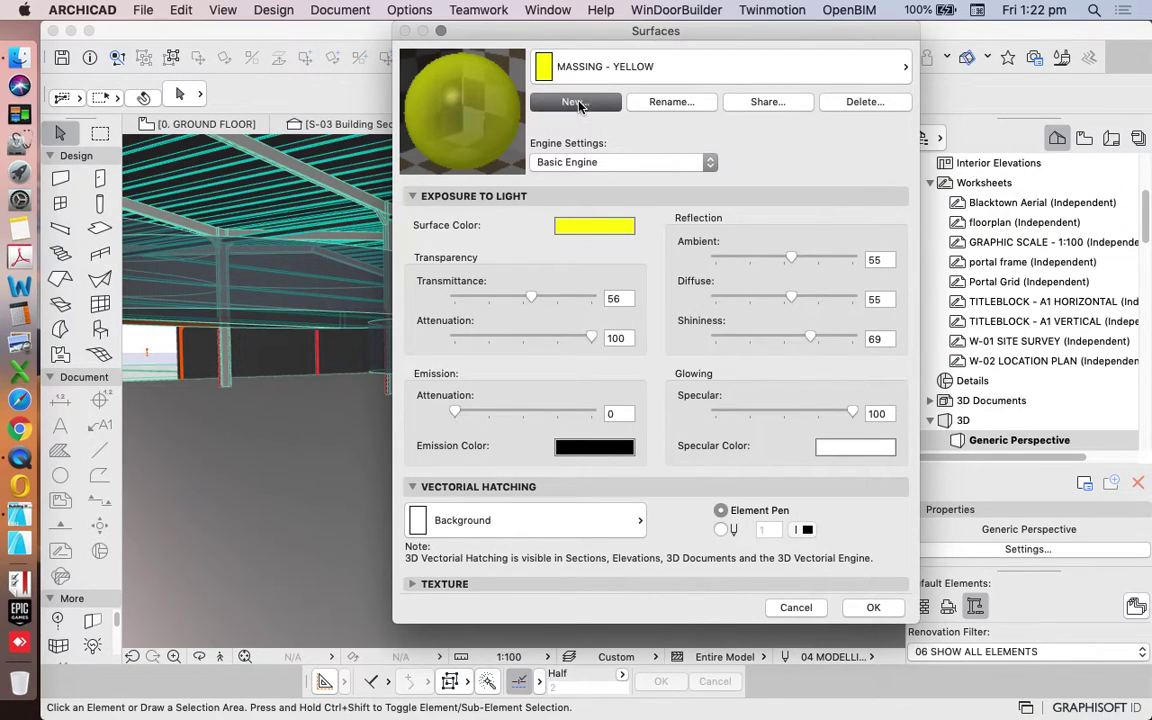
drag(626, 231, 545, 235)
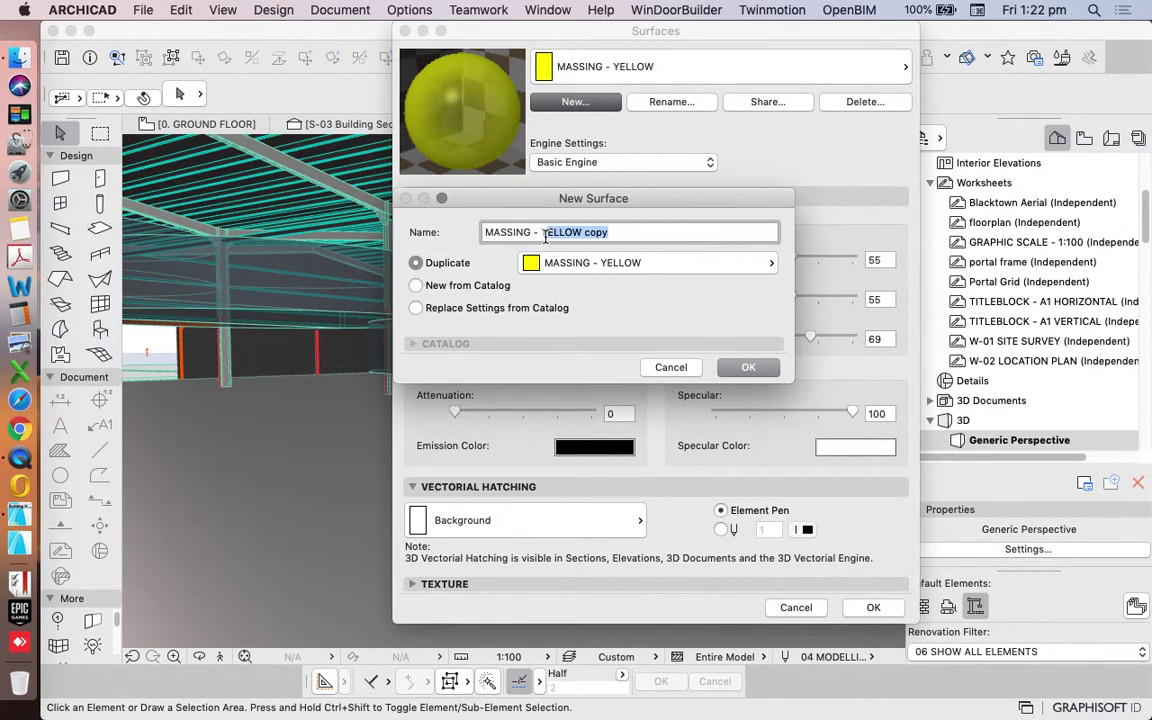
text(Y)
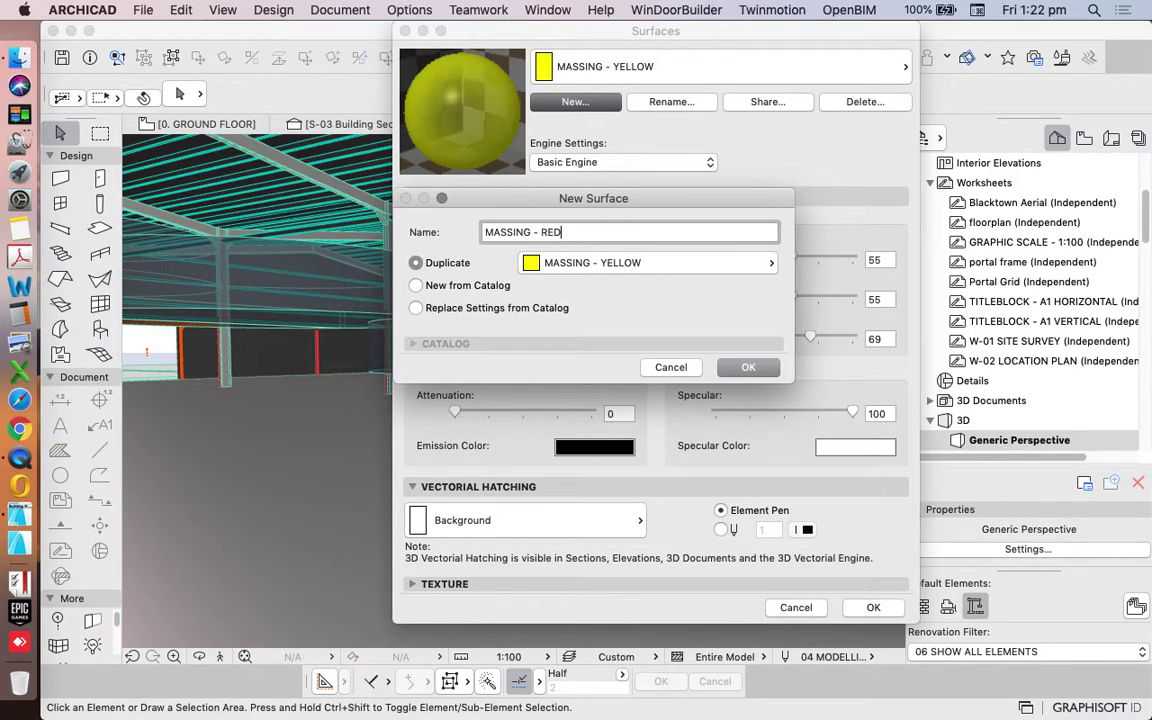
key(Return)
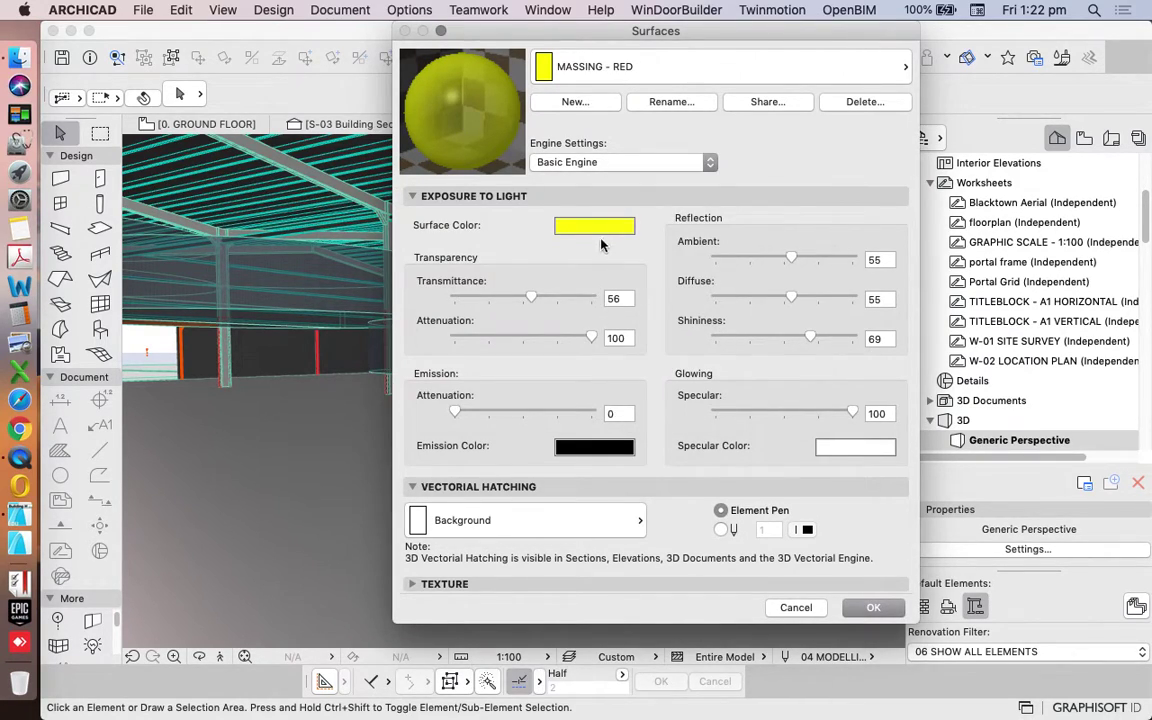
Set the surface colour of MASSING - RED to the Maraschino red
click(598, 226)
click(562, 208)
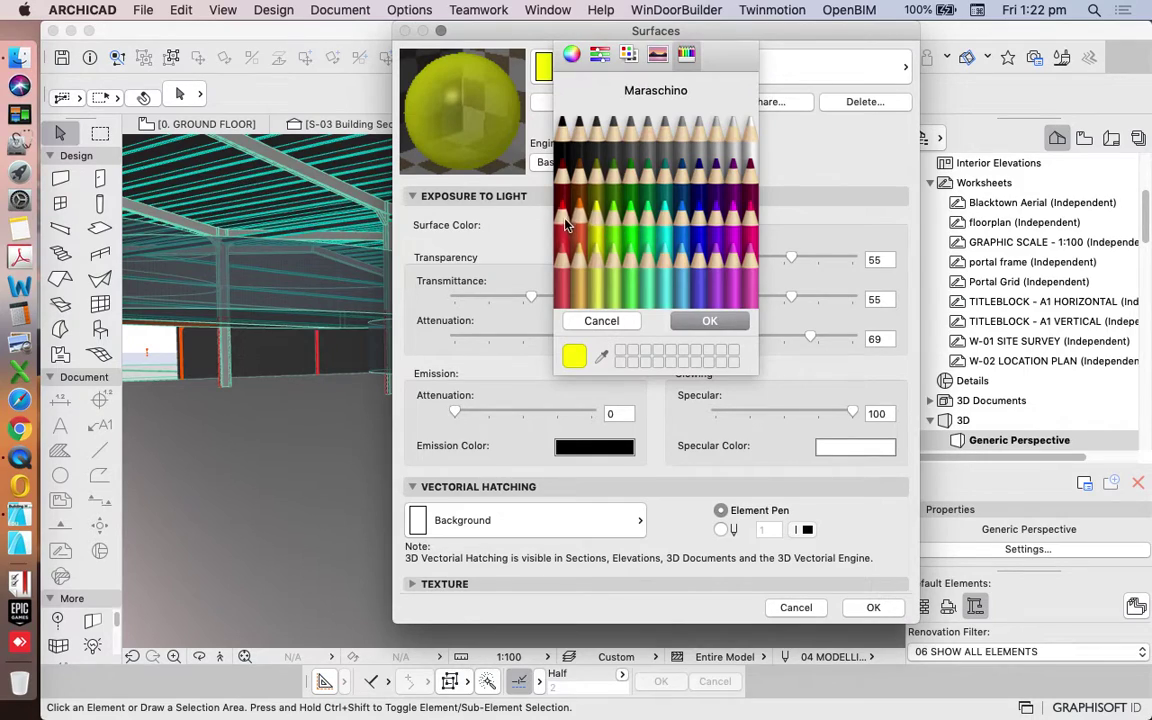
click(709, 321)
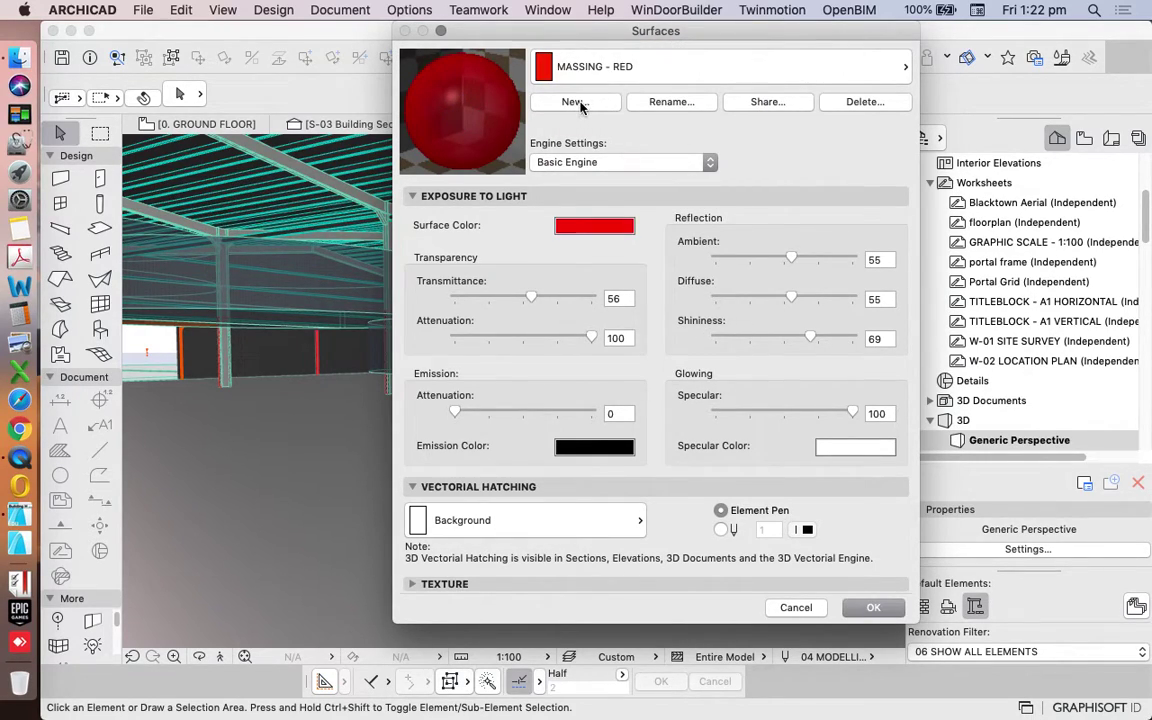
Duplicate MASSING - RED as a new surface named MASSING - BLUE and set its surface colour to Aqua
click(576, 102)
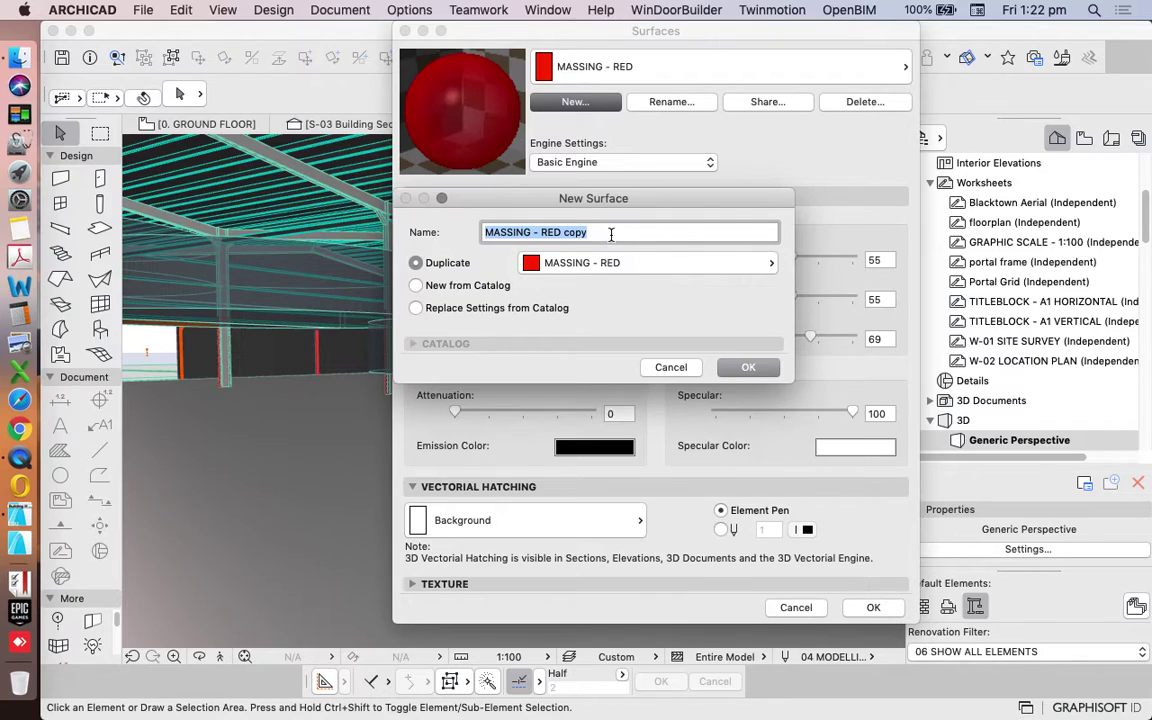
drag(611, 234, 548, 234)
text(BLU)
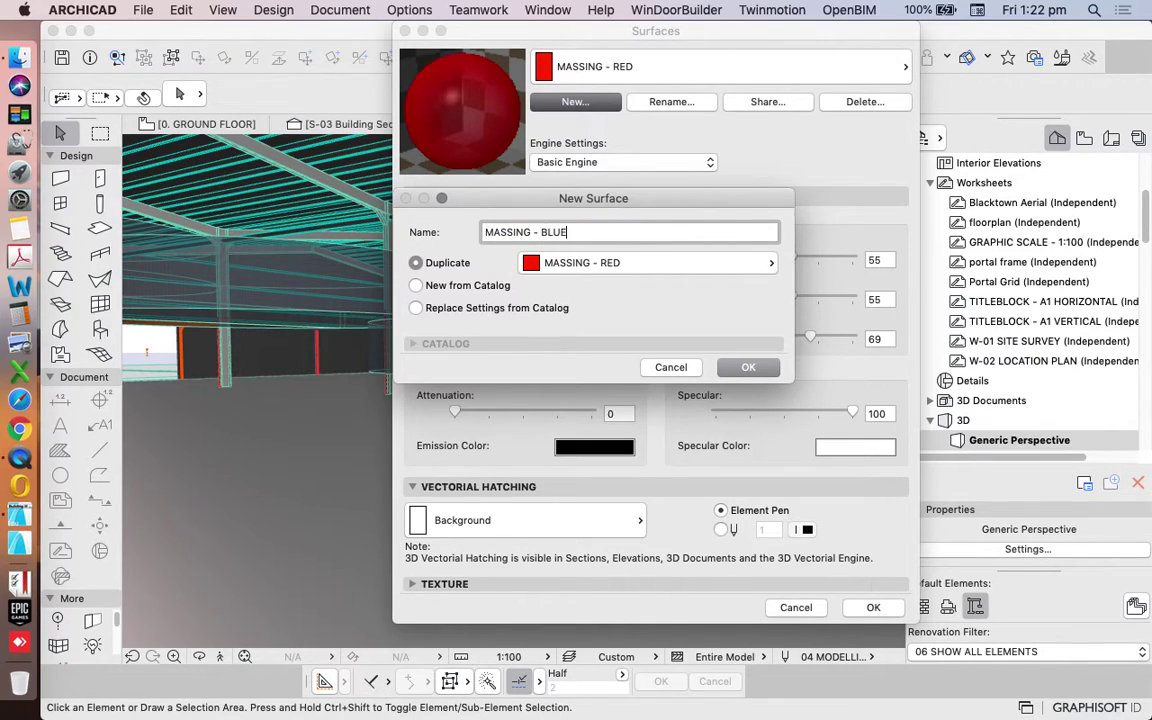
click(770, 372)
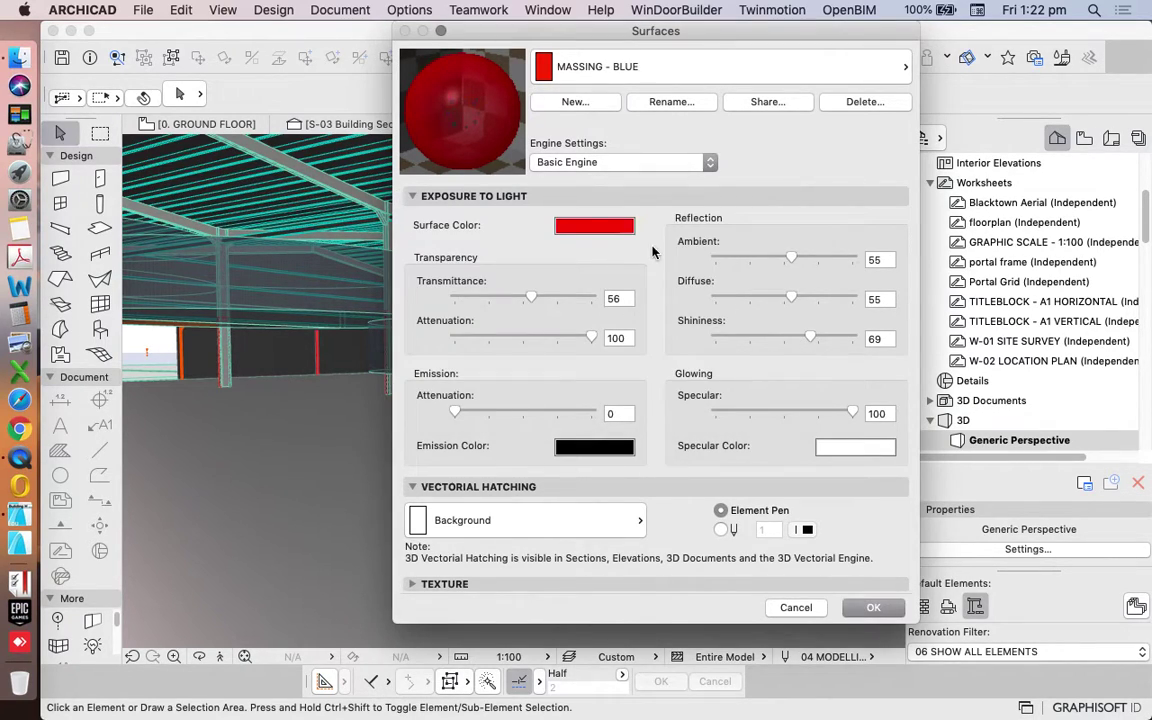
click(600, 227)
click(612, 188)
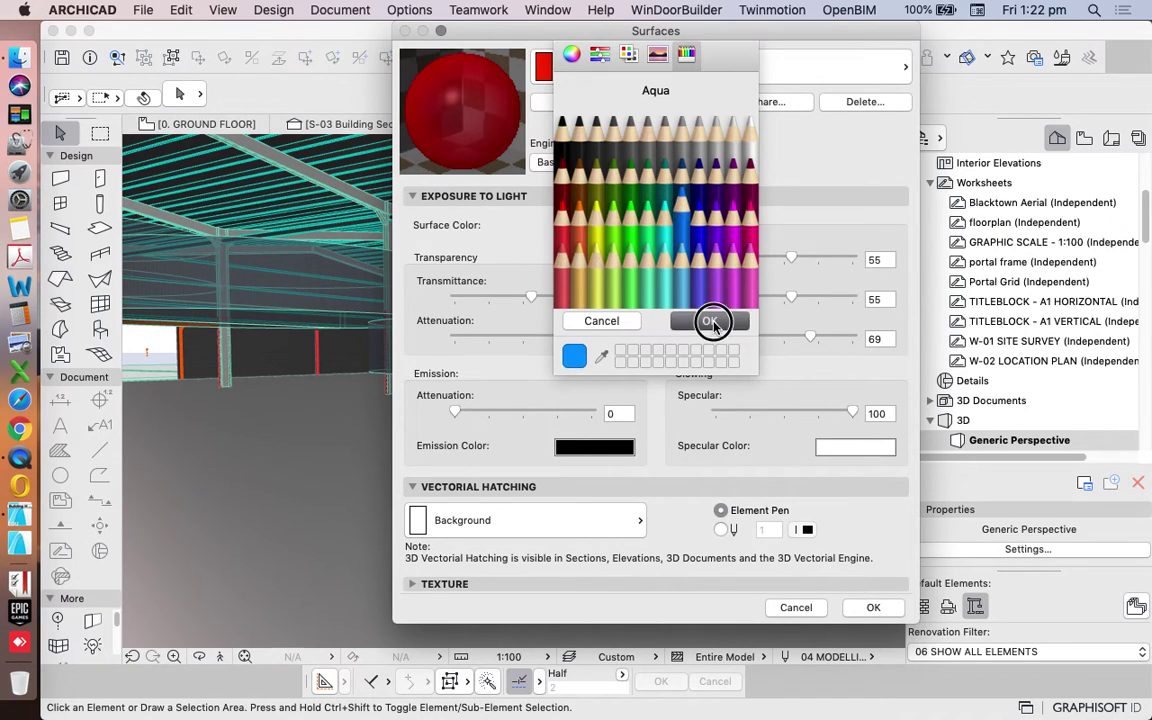
click(672, 318)
Duplicate MASSING - BLUE as MASSING - GREEN, set its surface colour to Spring and accept the surface changes
click(590, 103)
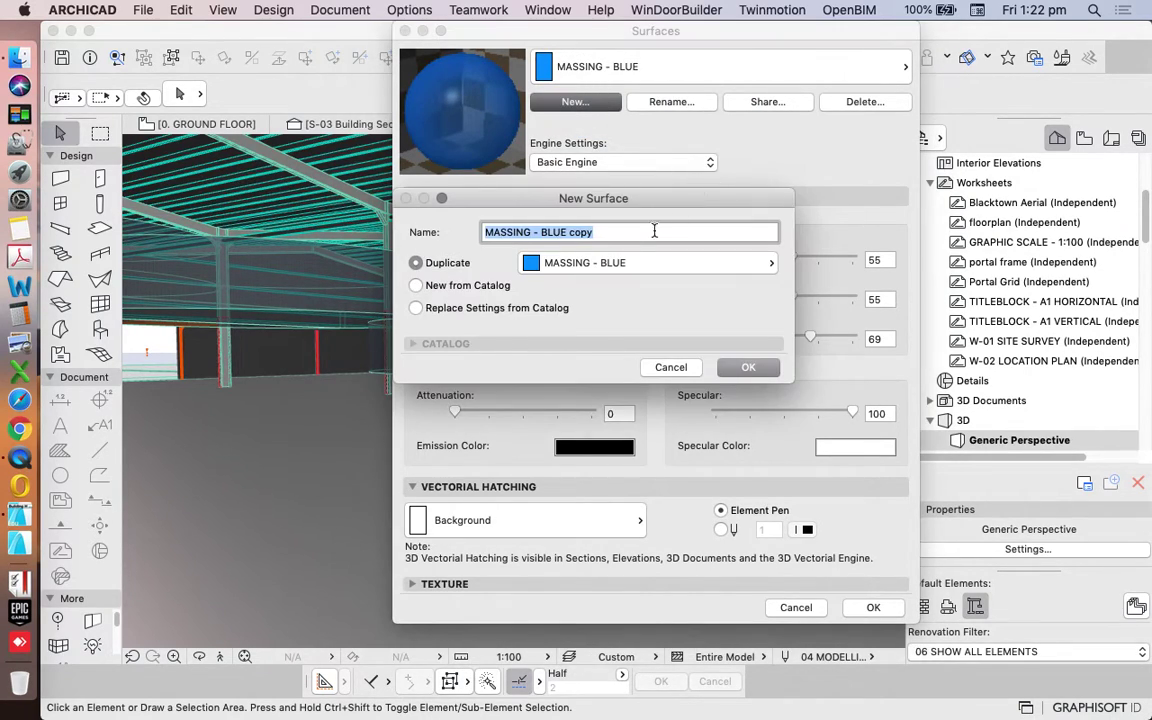
drag(628, 233, 541, 233)
text(GREEN)
key(Return)
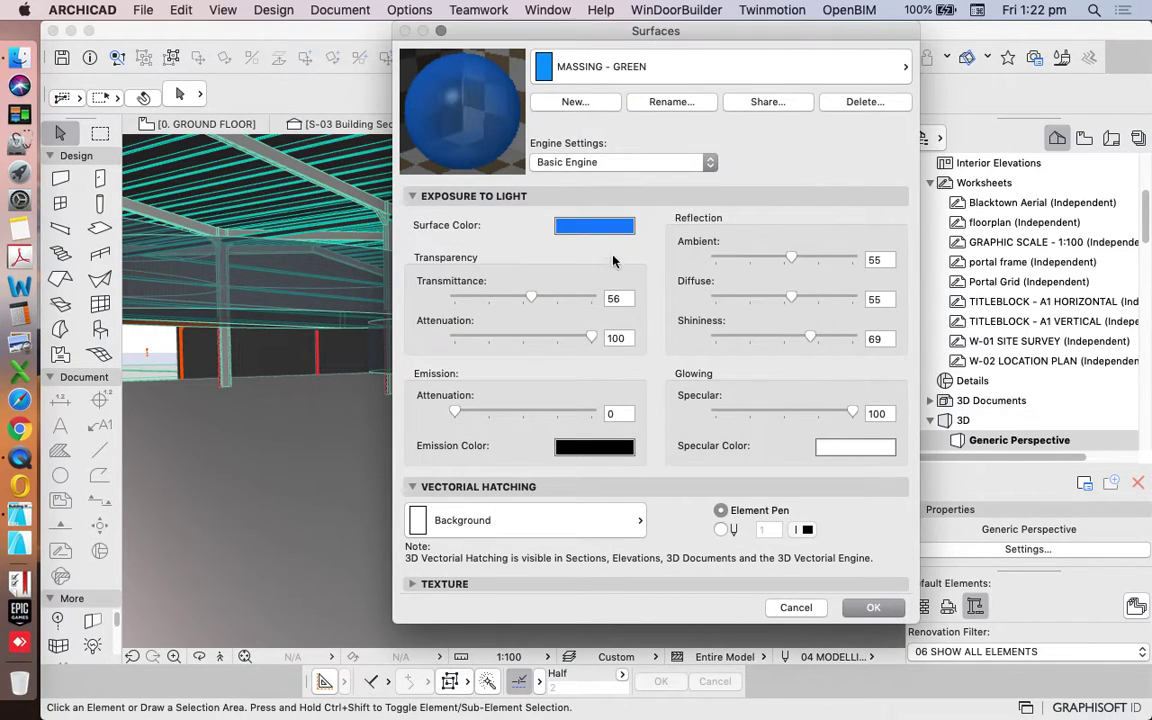
click(598, 226)
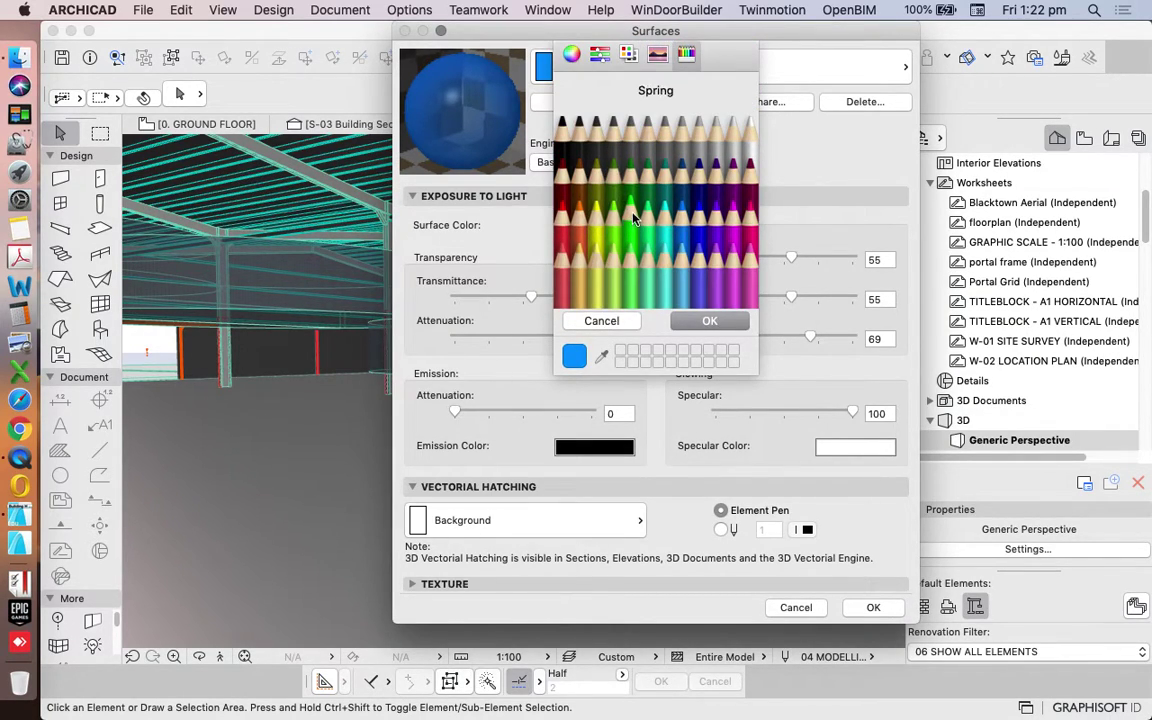
click(628, 213)
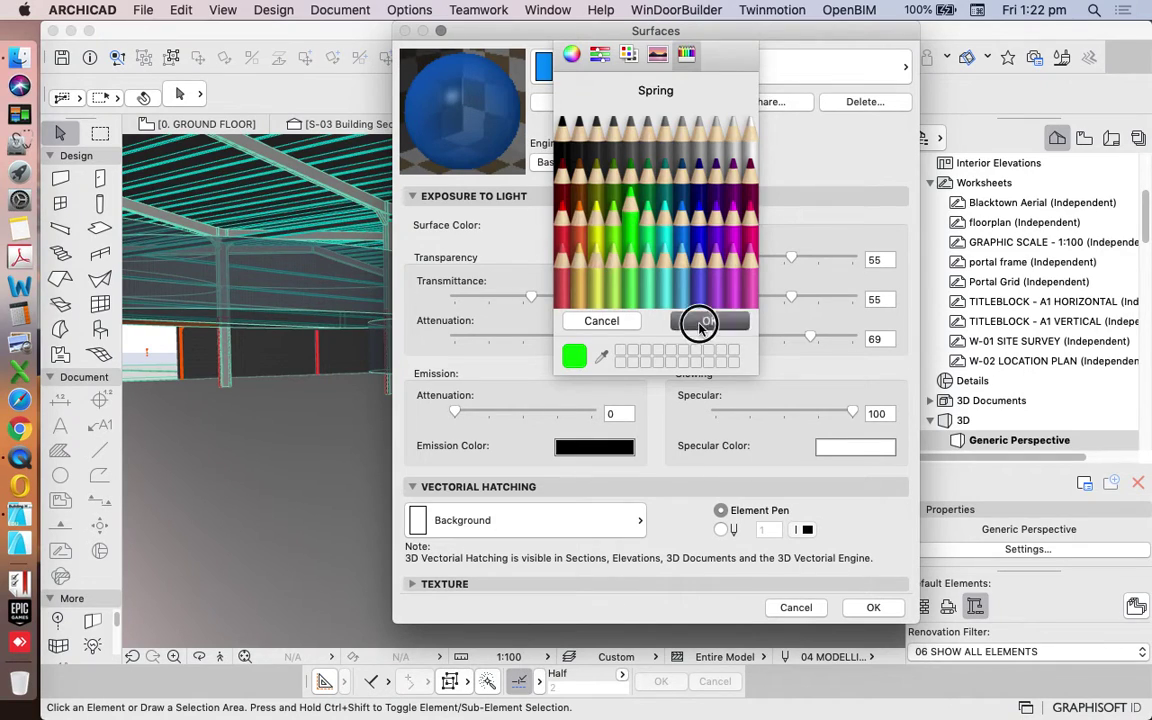
click(709, 320)
click(873, 607)
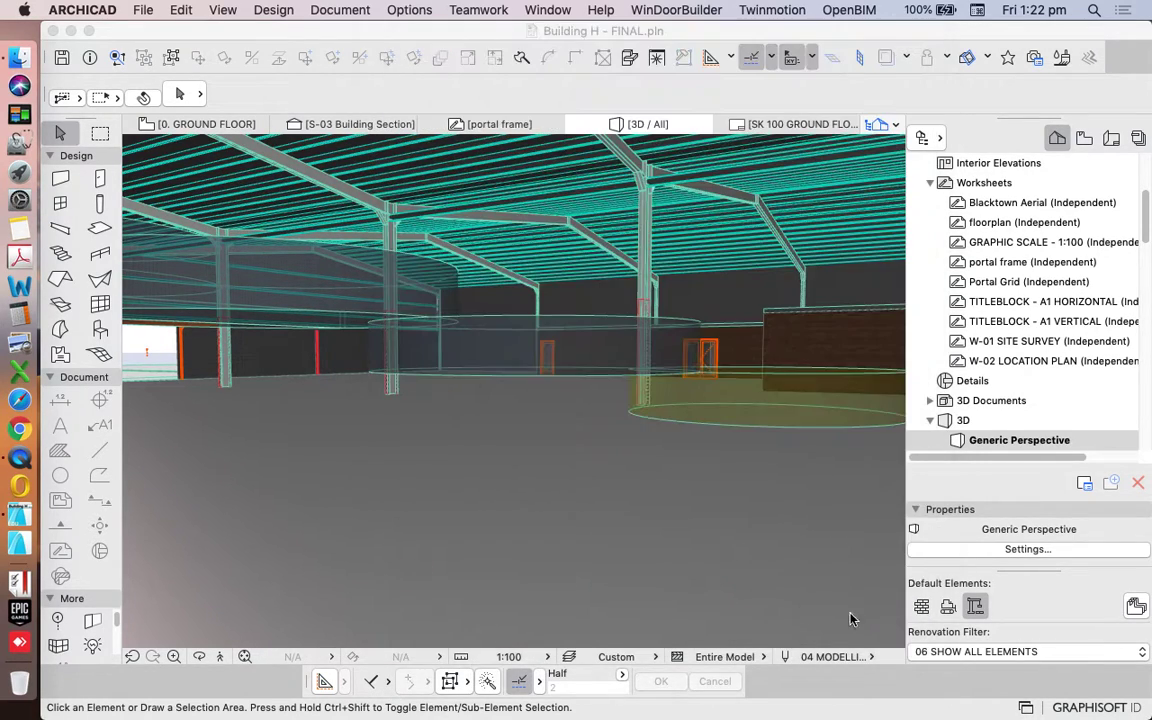
Override all surfaces of the circular glass slab next to the yellow one with MASSING - RED
click(224, 656)
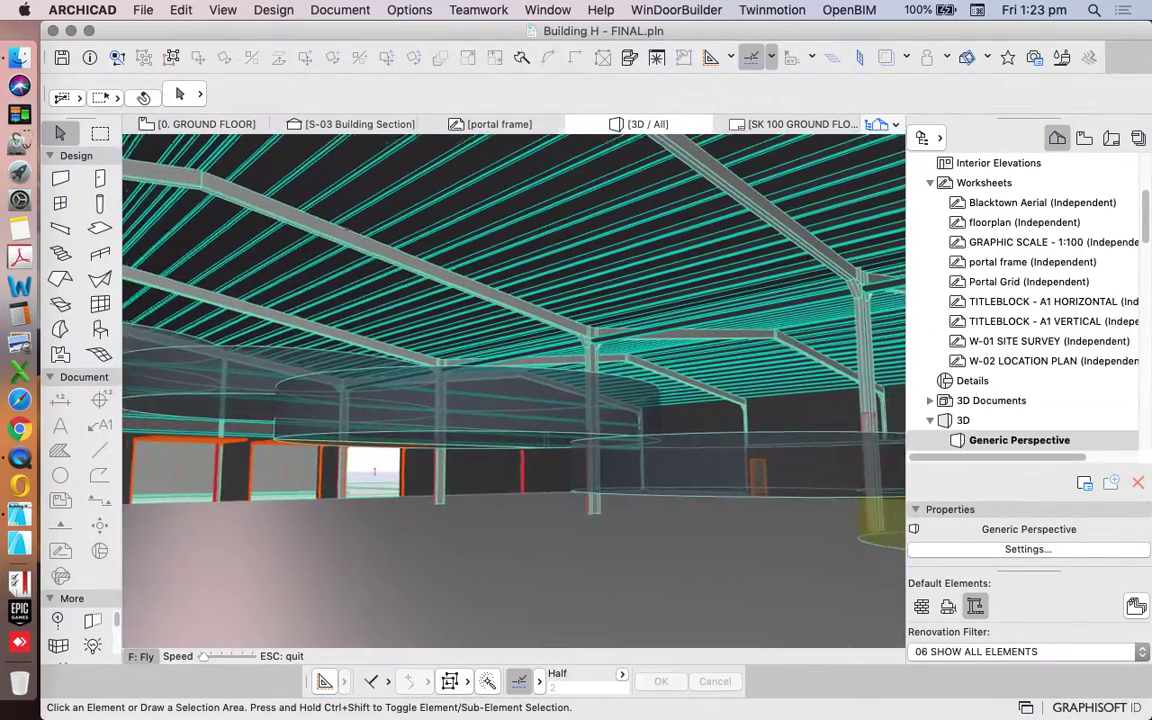
key(Escape)
click(681, 431)
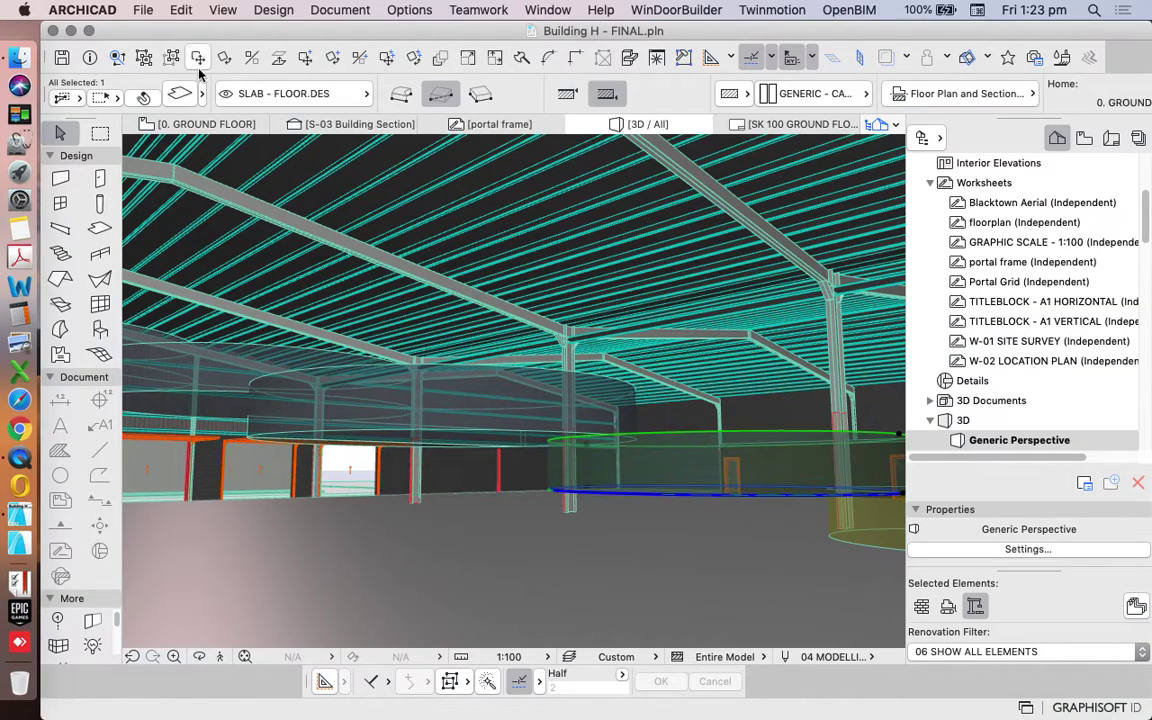
key(super+t)
click(978, 546)
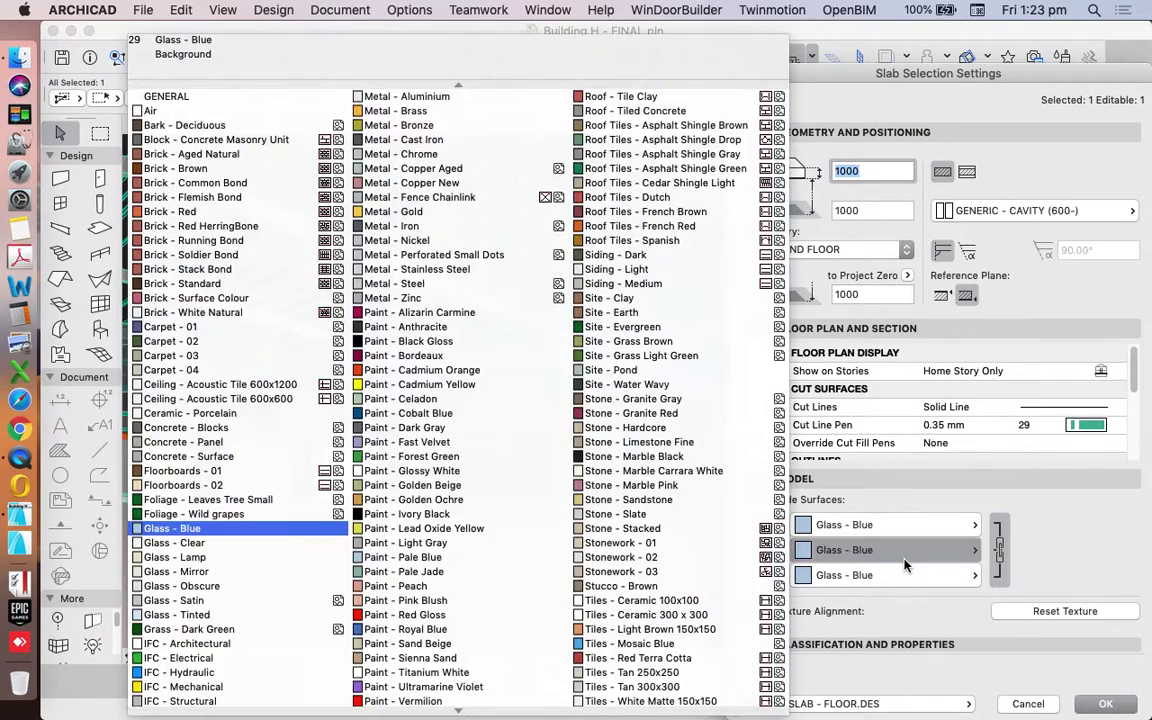
scroll(480, 398, down, 6)
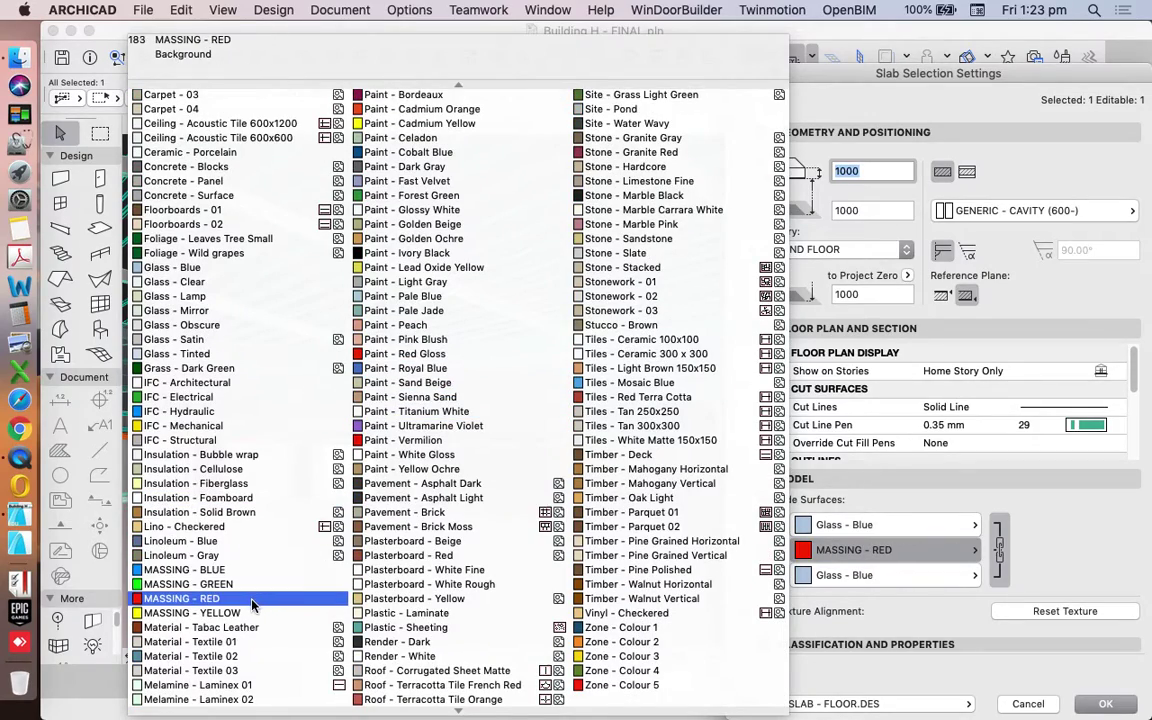
click(220, 598)
key(Return)
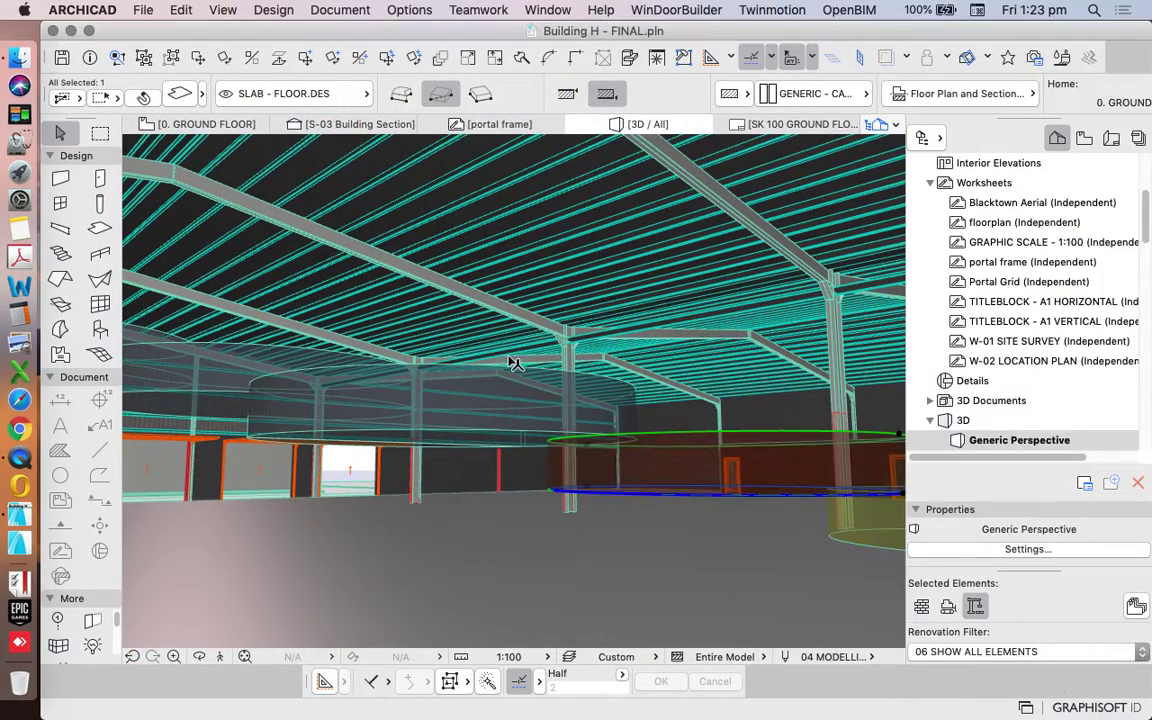
Override all surfaces of the circular slab at 2000 elevation, next to the red one, with MASSING - GREEN
click(504, 364)
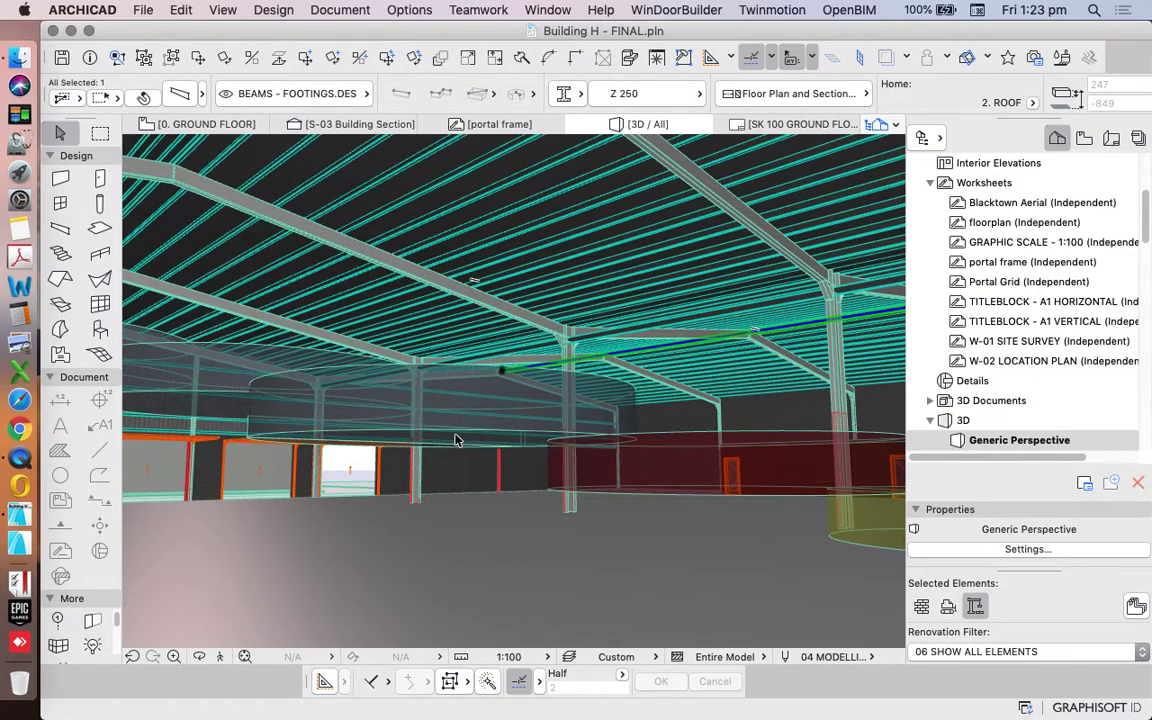
click(452, 437)
key(super+t)
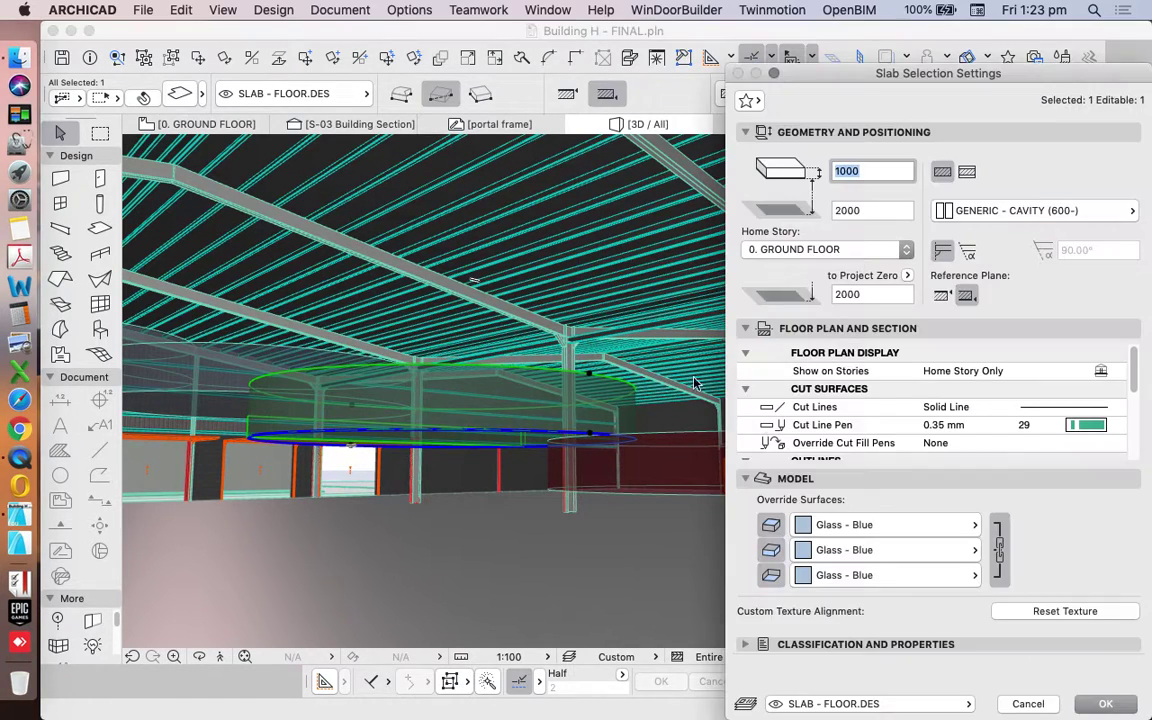
click(880, 550)
scroll(432, 492, down, 5)
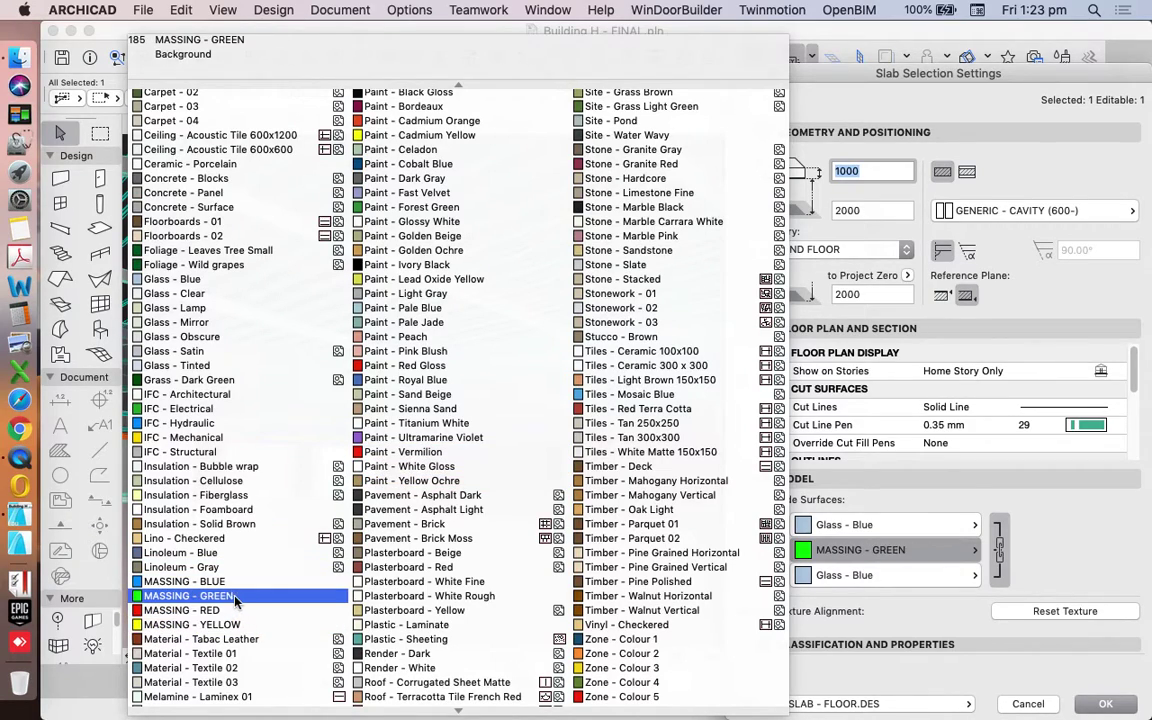
click(229, 596)
key(Return)
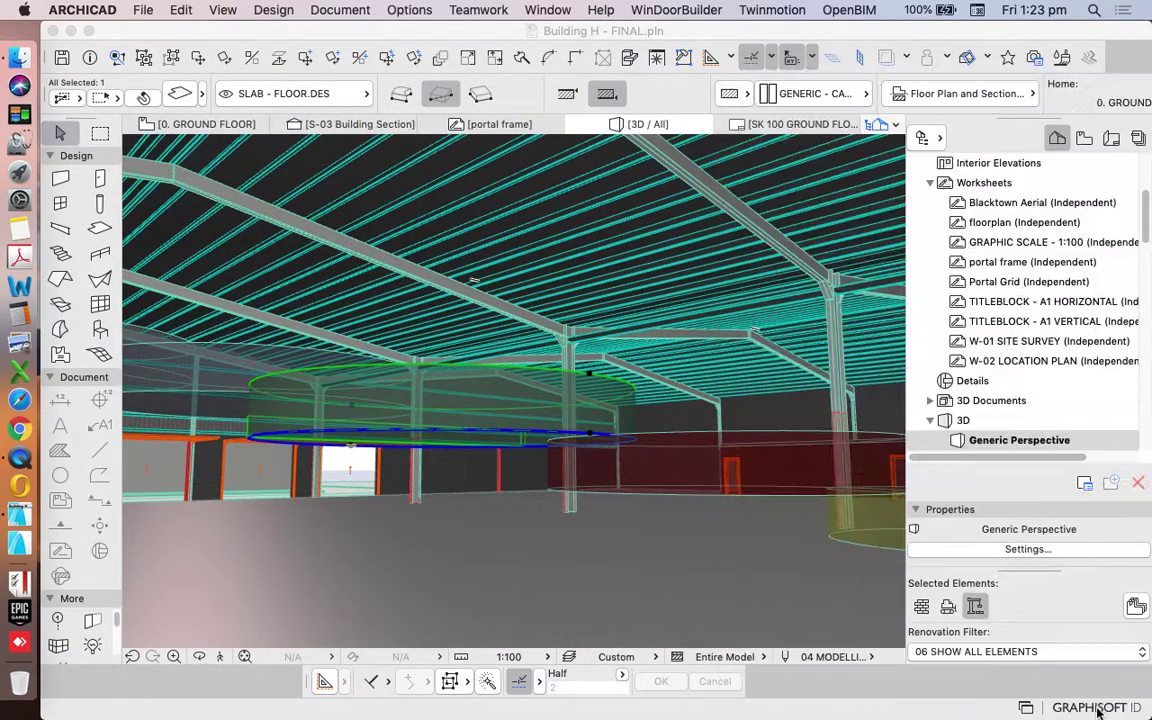
Override all surfaces of the circular slab at 3000 elevation, next to the green one, with MASSING - BLUE
click(258, 349)
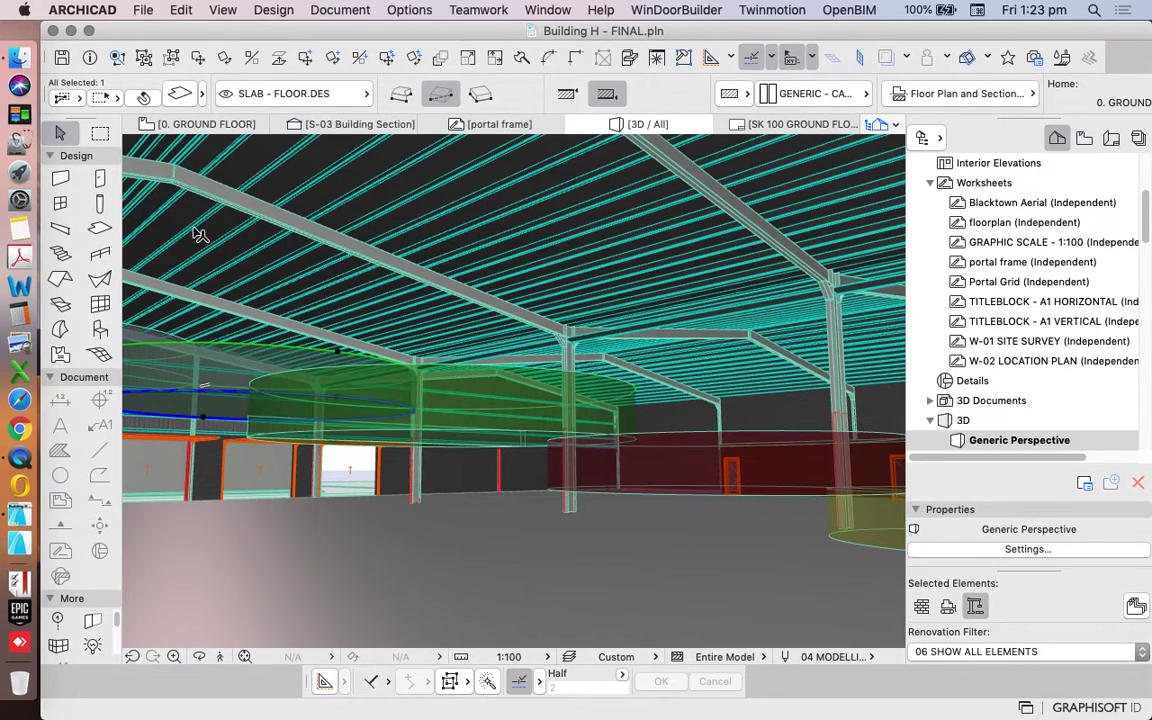
click(180, 93)
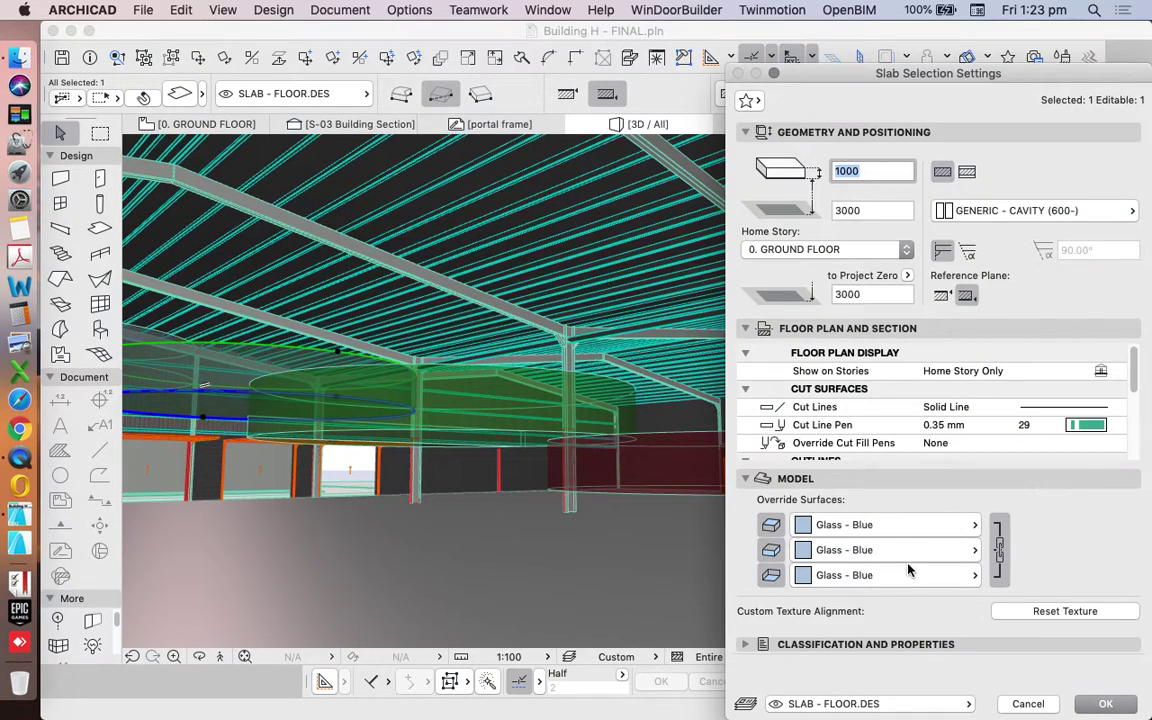
click(905, 550)
scroll(270, 512, down, 5)
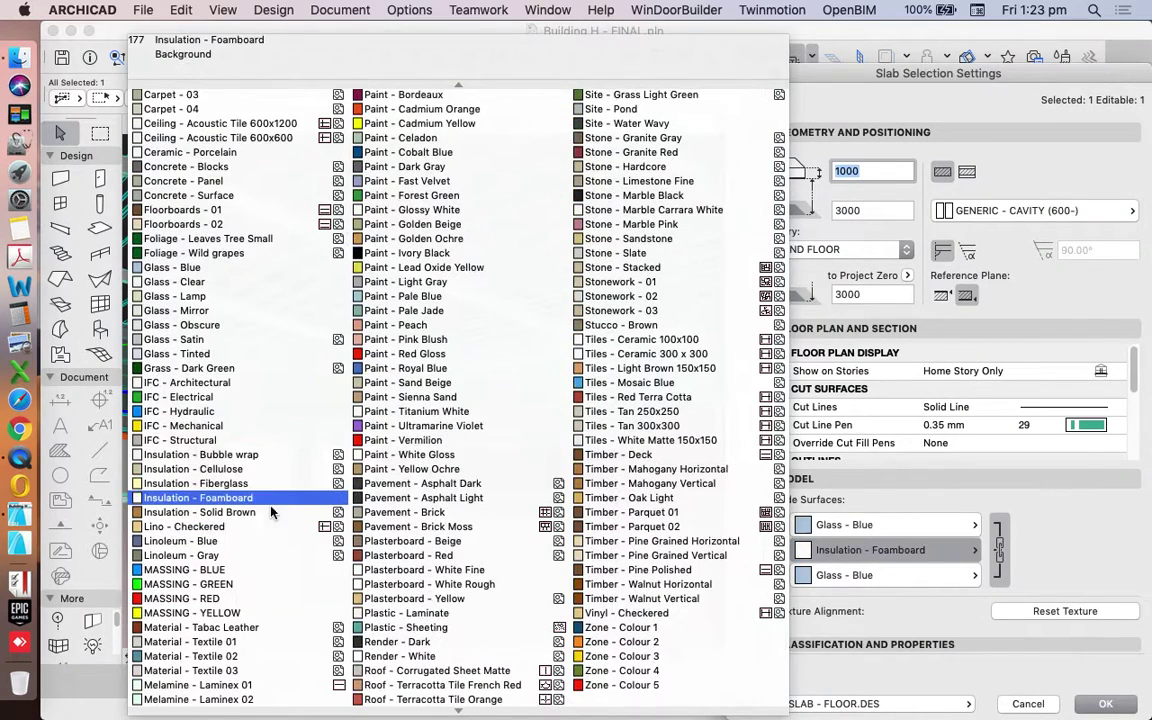
click(1106, 704)
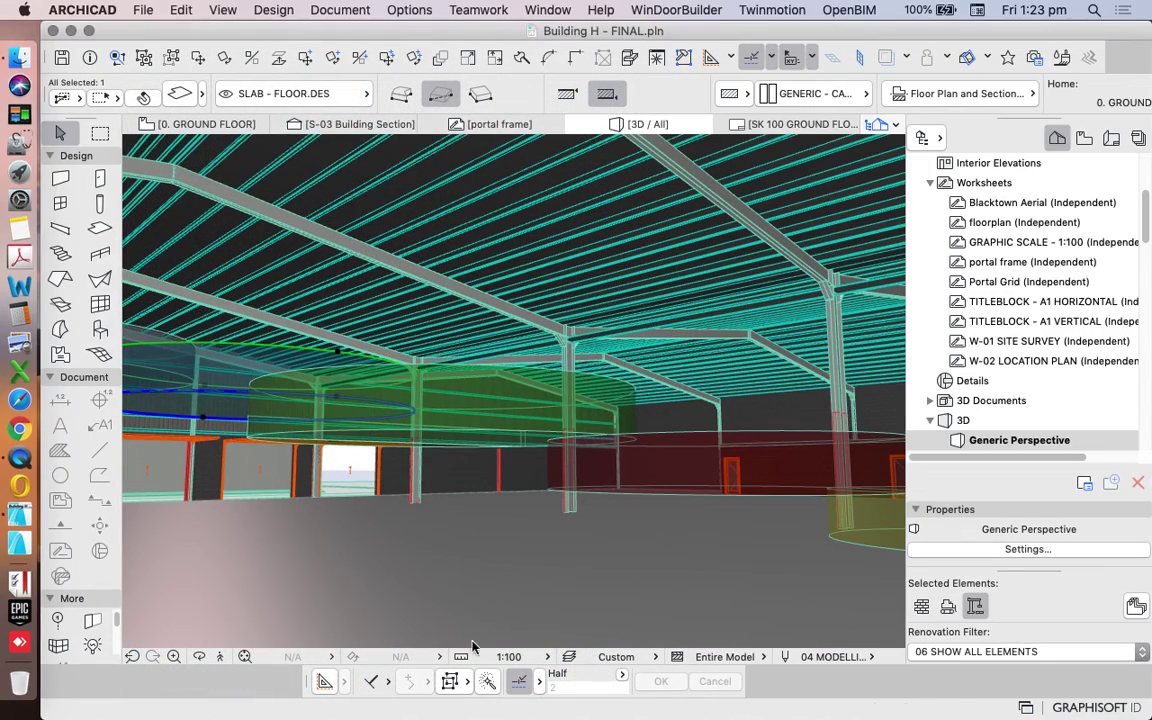
Override all surfaces of the circular slab at 4000 elevation, beyond the blue one, with MASSING - YELLOW
click(197, 657)
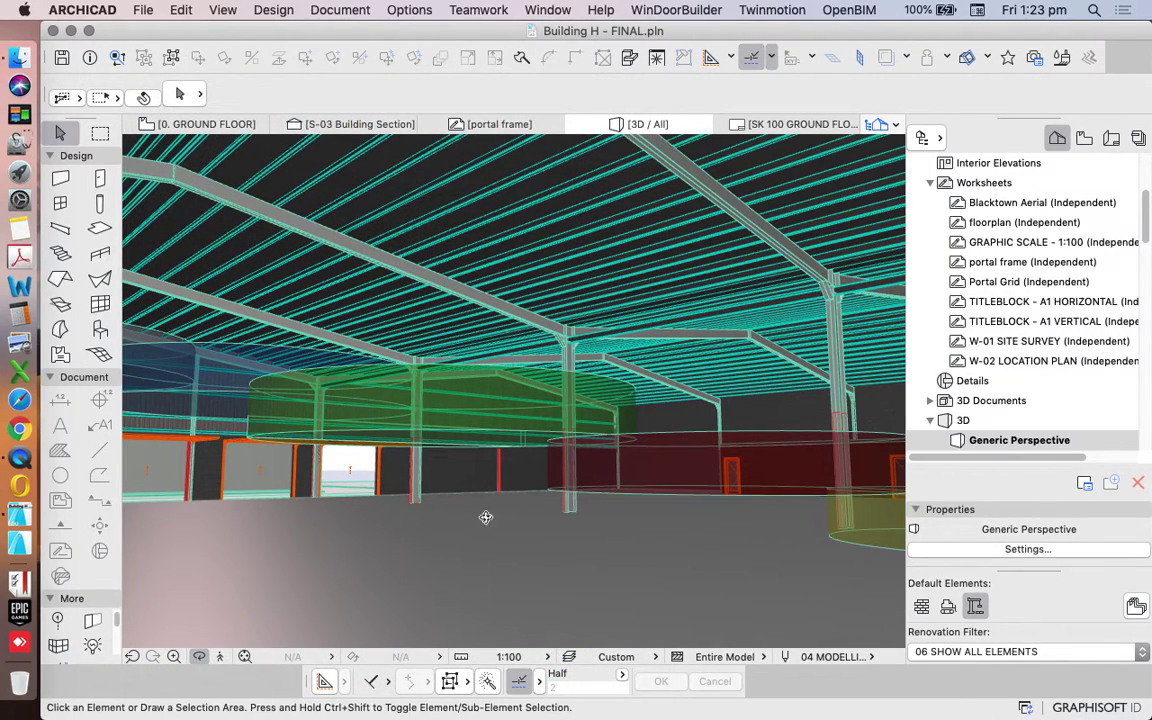
click(219, 657)
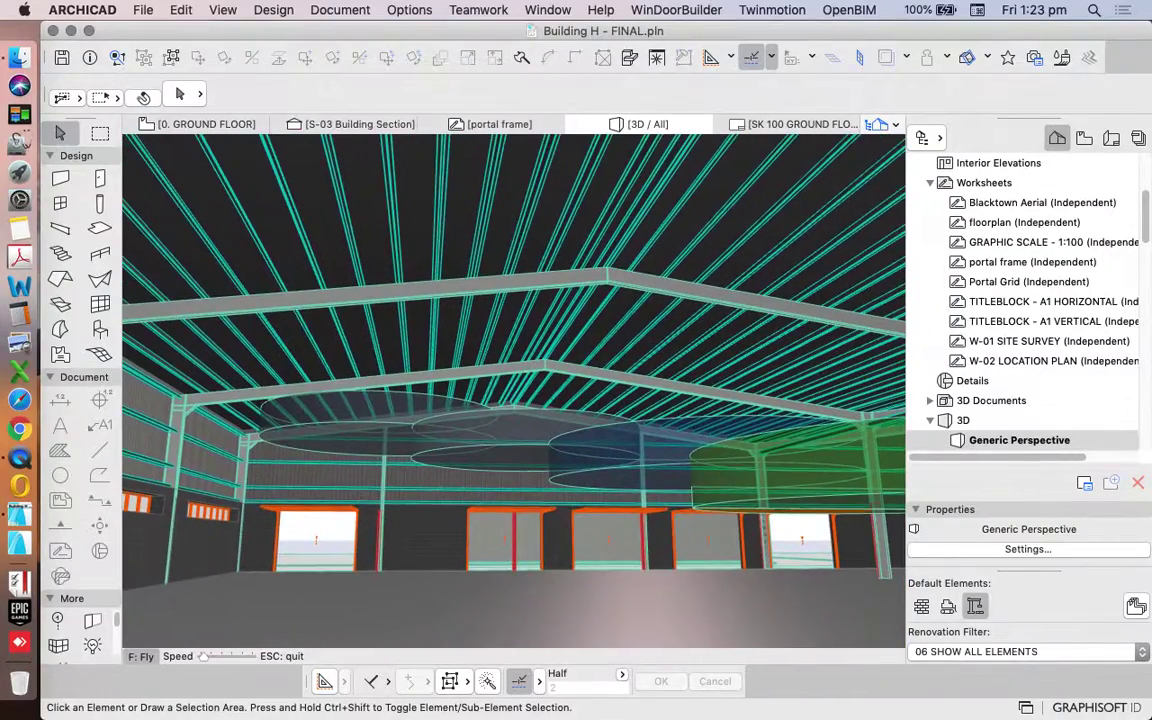
key(Escape)
double_click(522, 450)
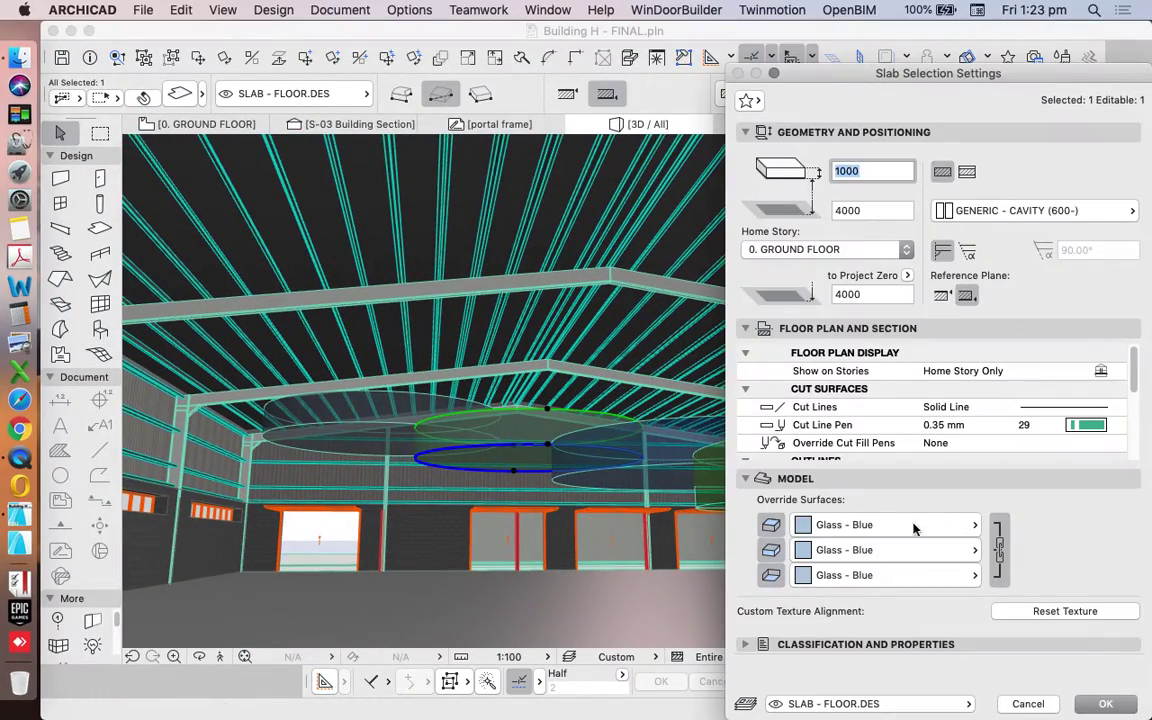
click(858, 549)
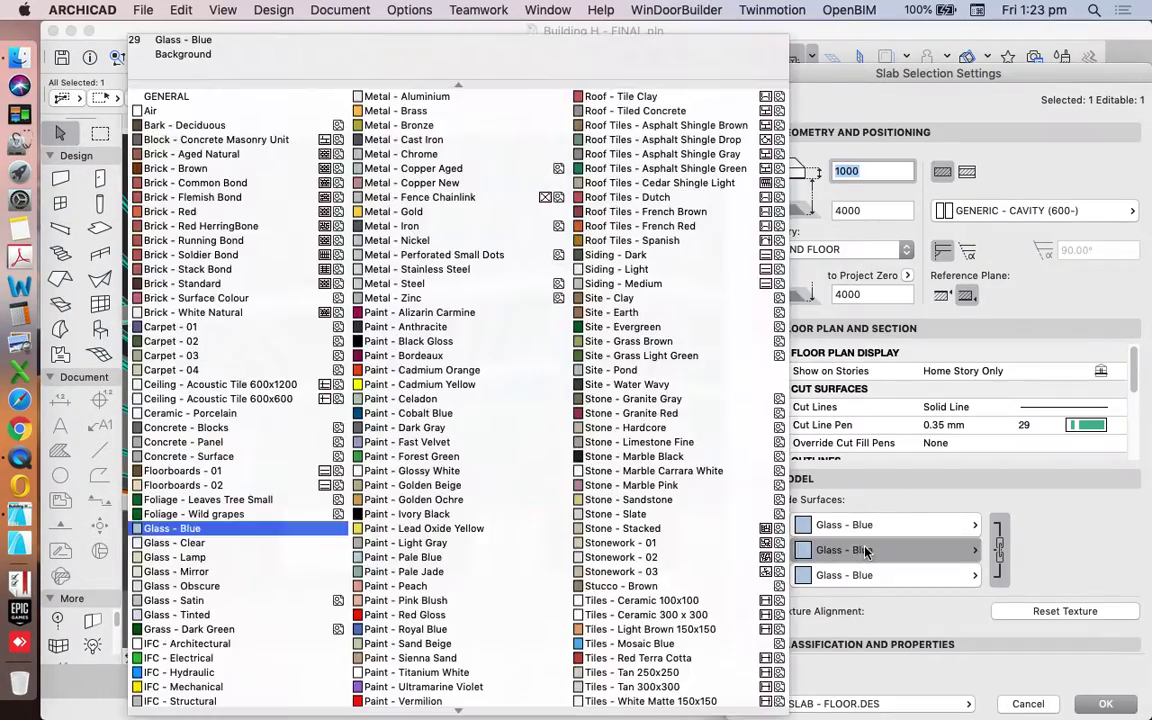
scroll(230, 540, down, 5)
click(254, 600)
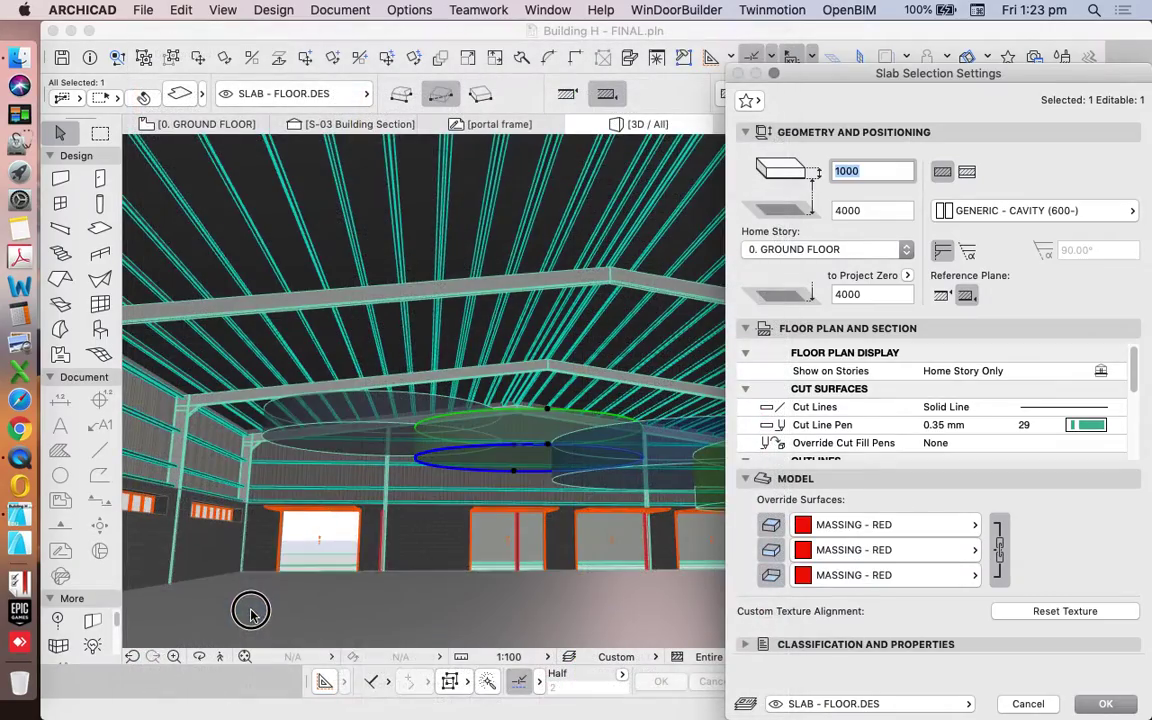
click(856, 530)
scroll(265, 637, down, 2)
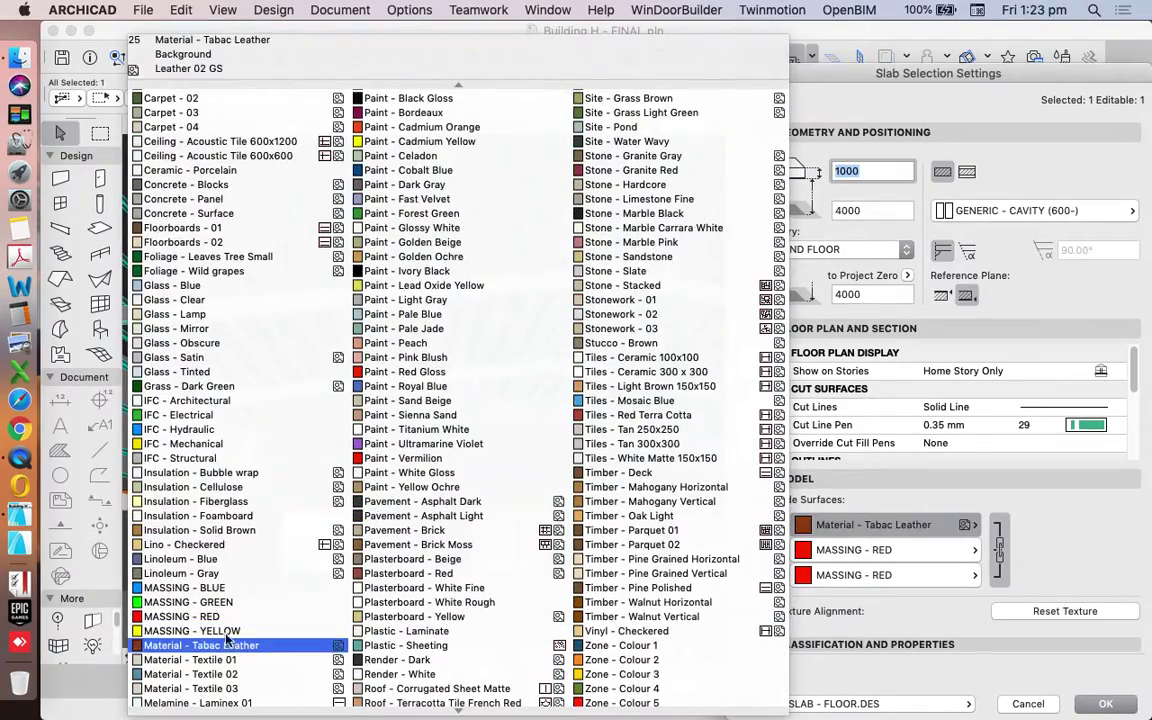
click(265, 641)
click(1103, 706)
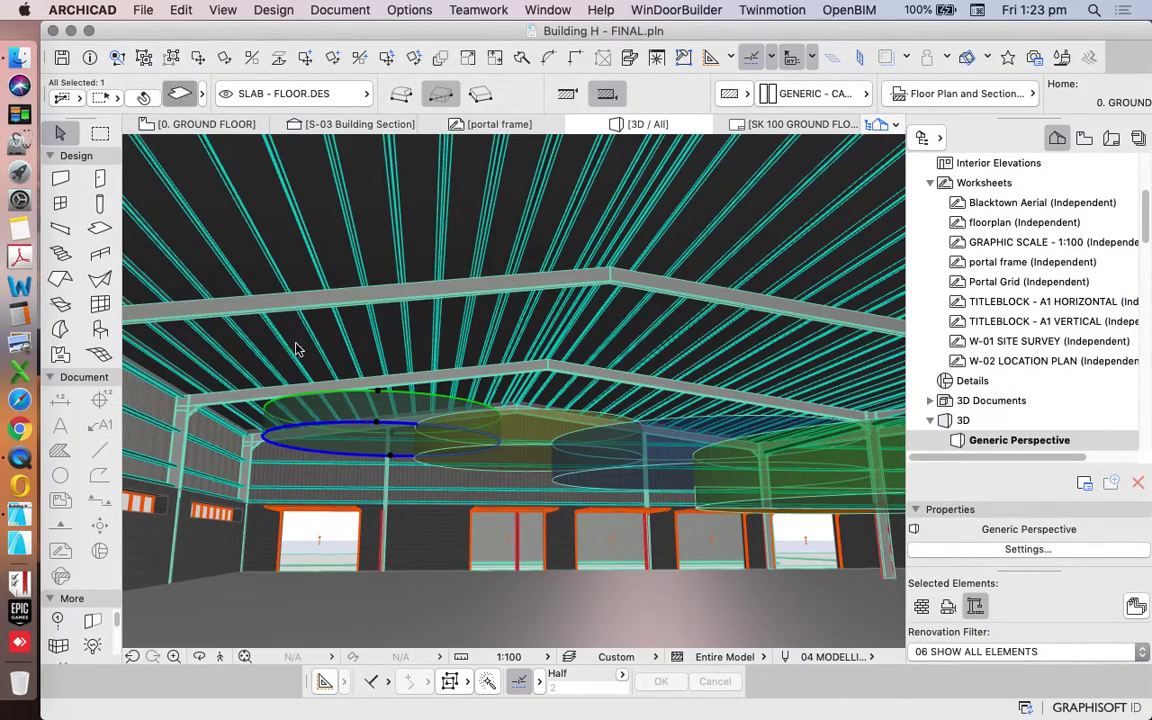
Override all surfaces of the highest circular slab, at 5000 elevation, with MASSING - RED
key(super+t)
click(850, 524)
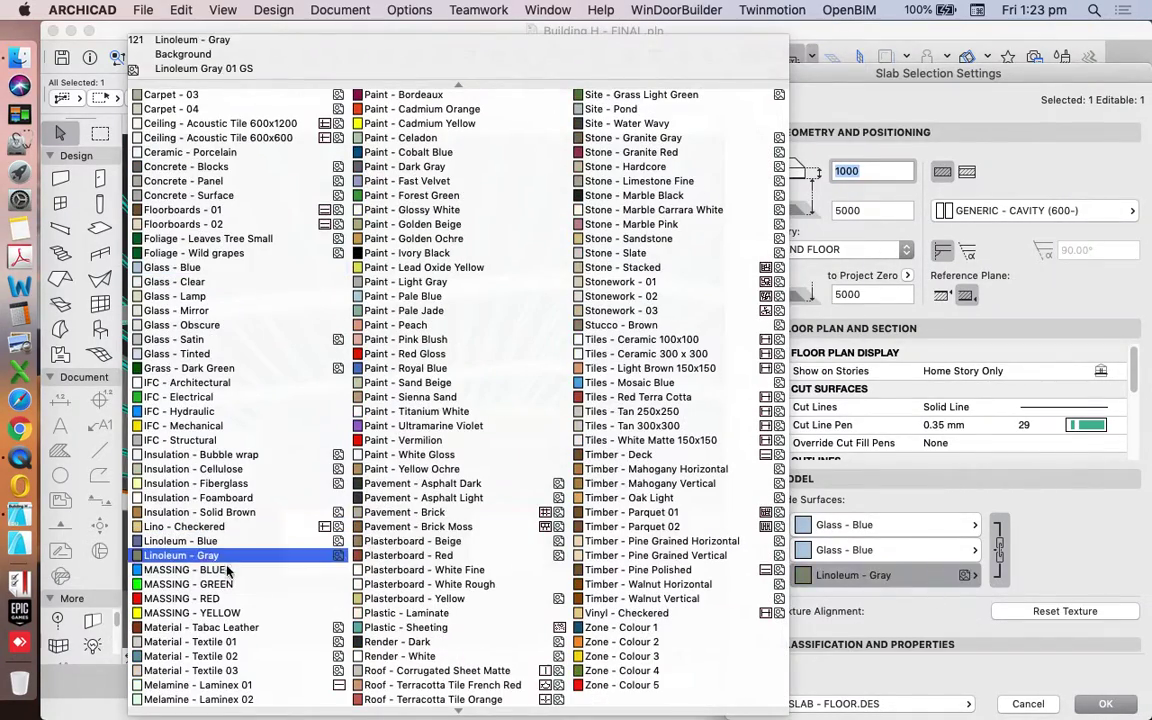
click(183, 598)
click(1098, 703)
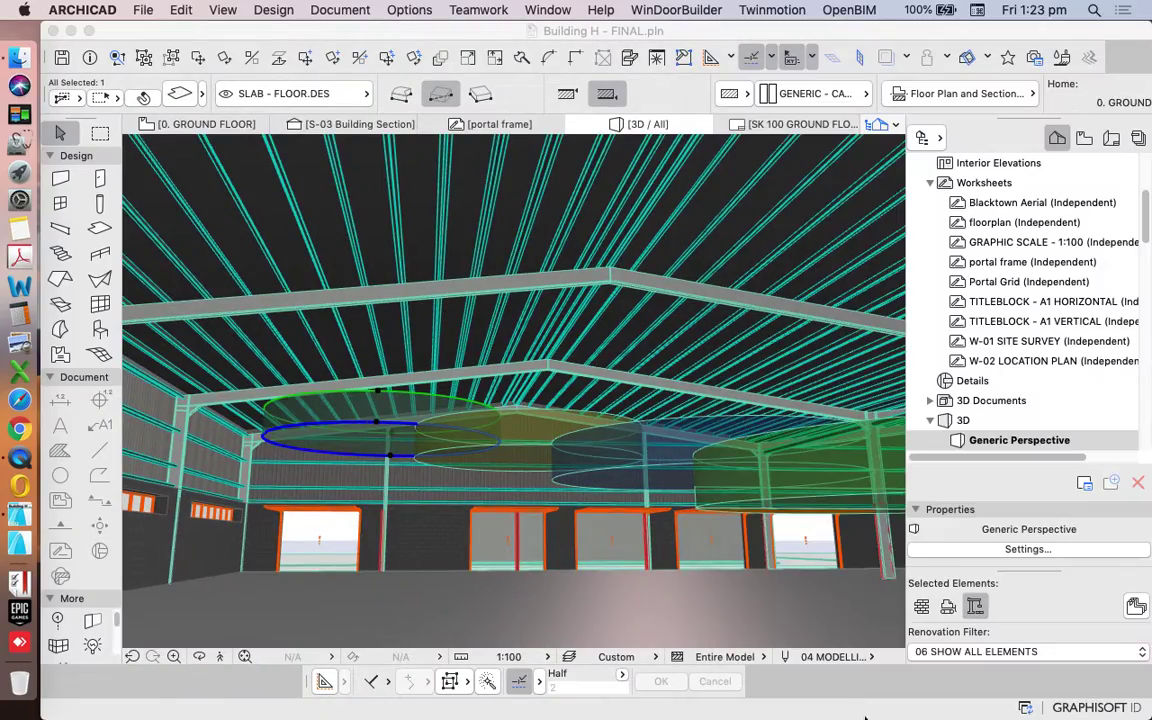
Explore the building interior in 3D walkthrough mode, examining the transparent coloured circular slabs from between, below and above
click(221, 657)
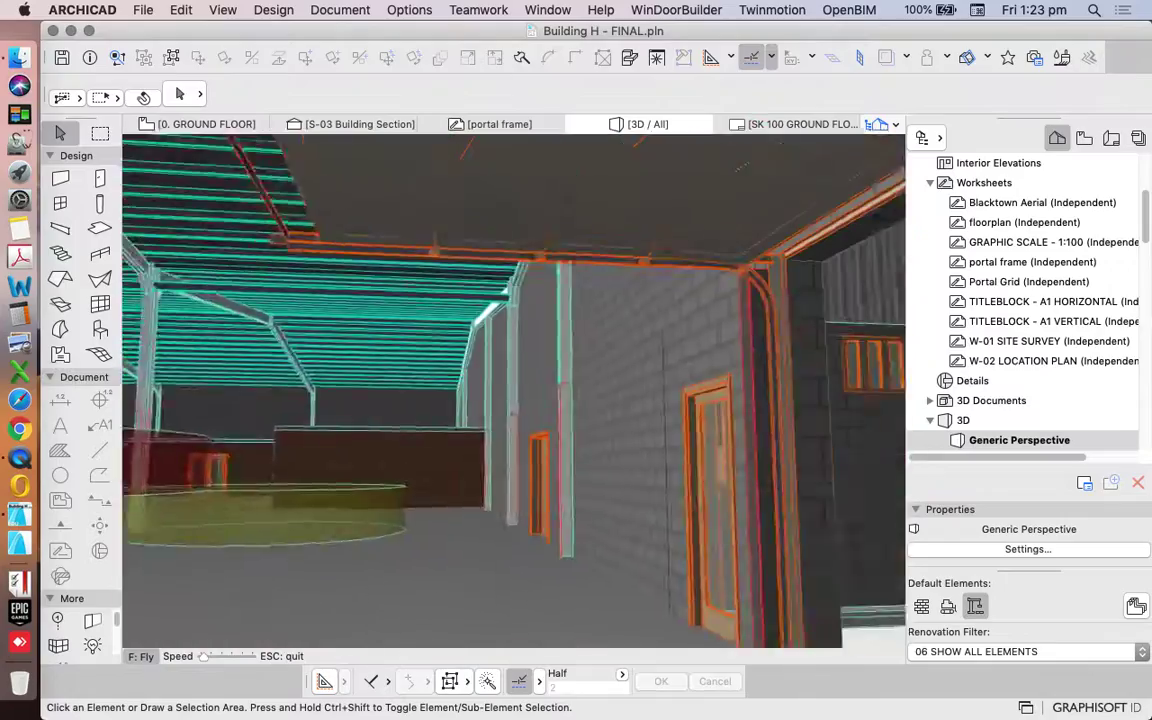
key(Up)
key(Up)
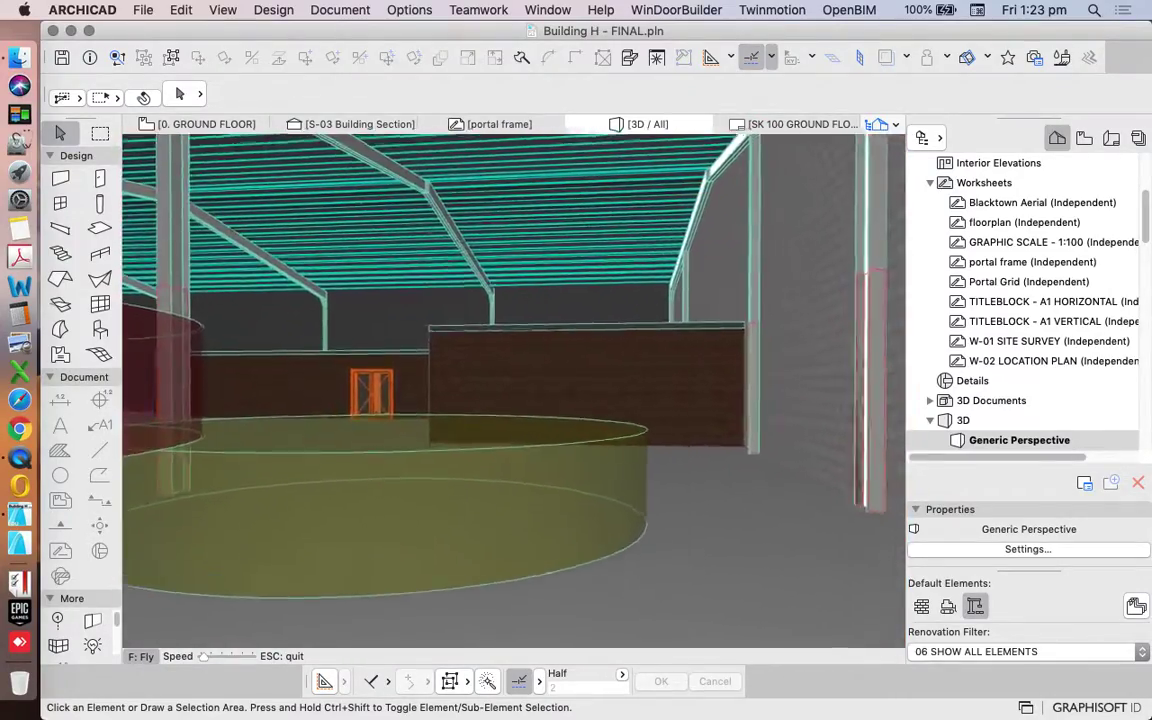
key(Up)
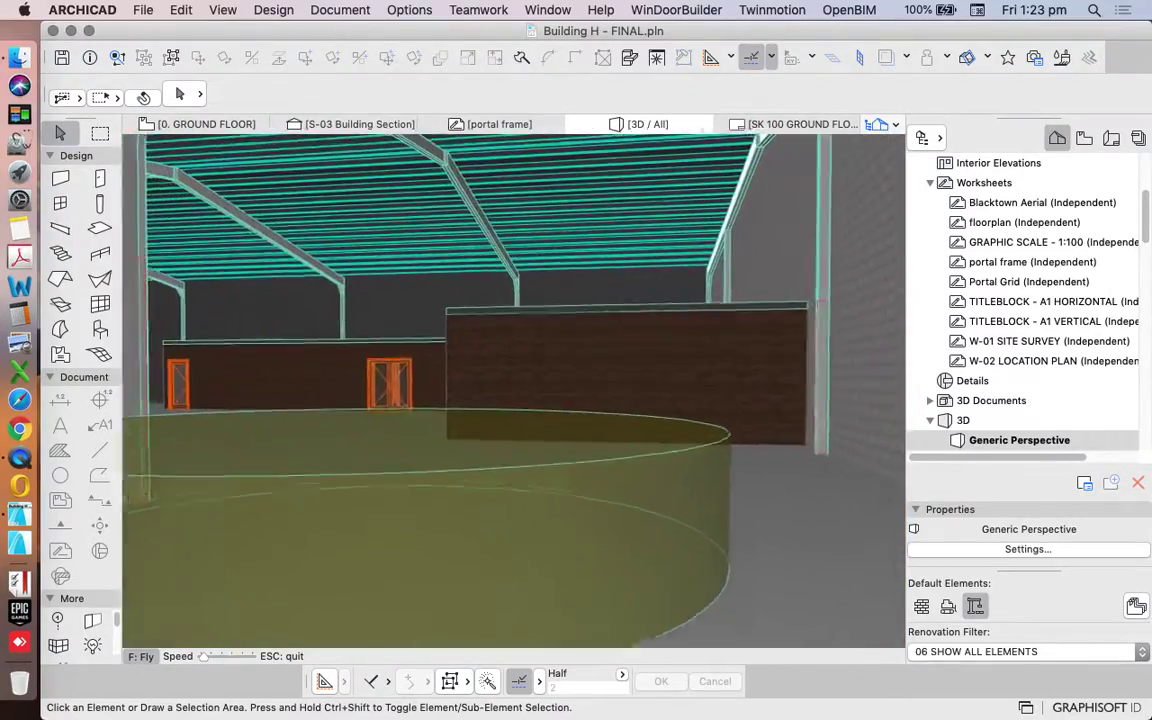
key(Up)
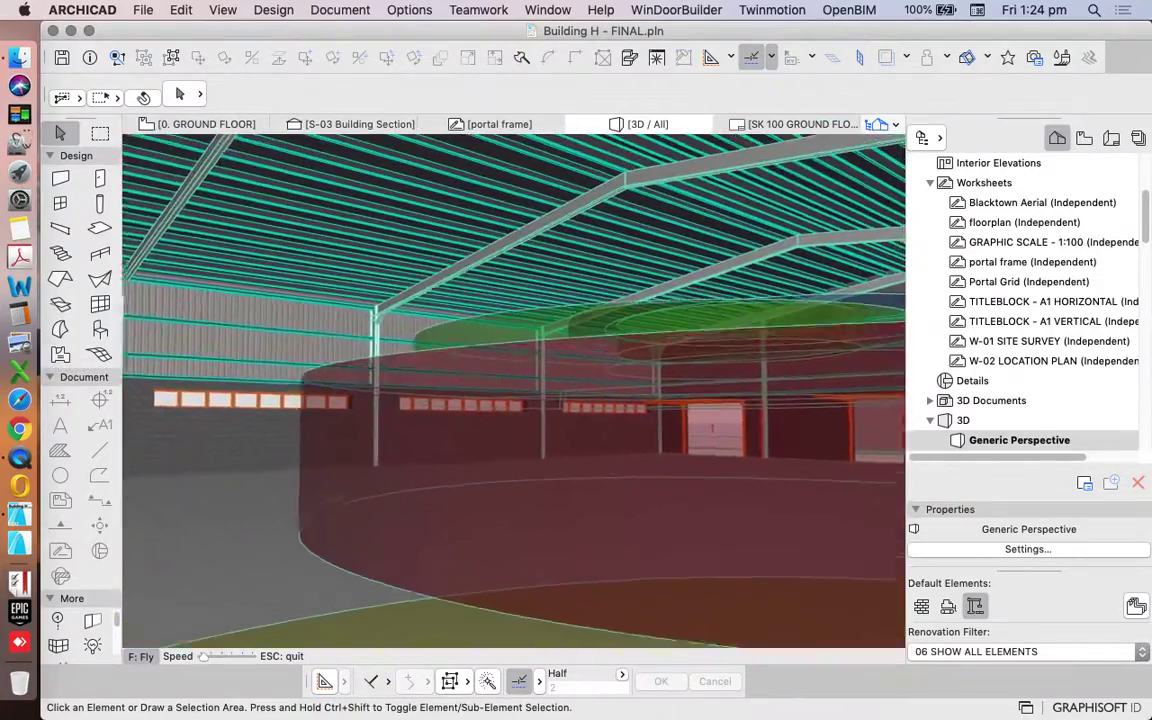
key(Up)
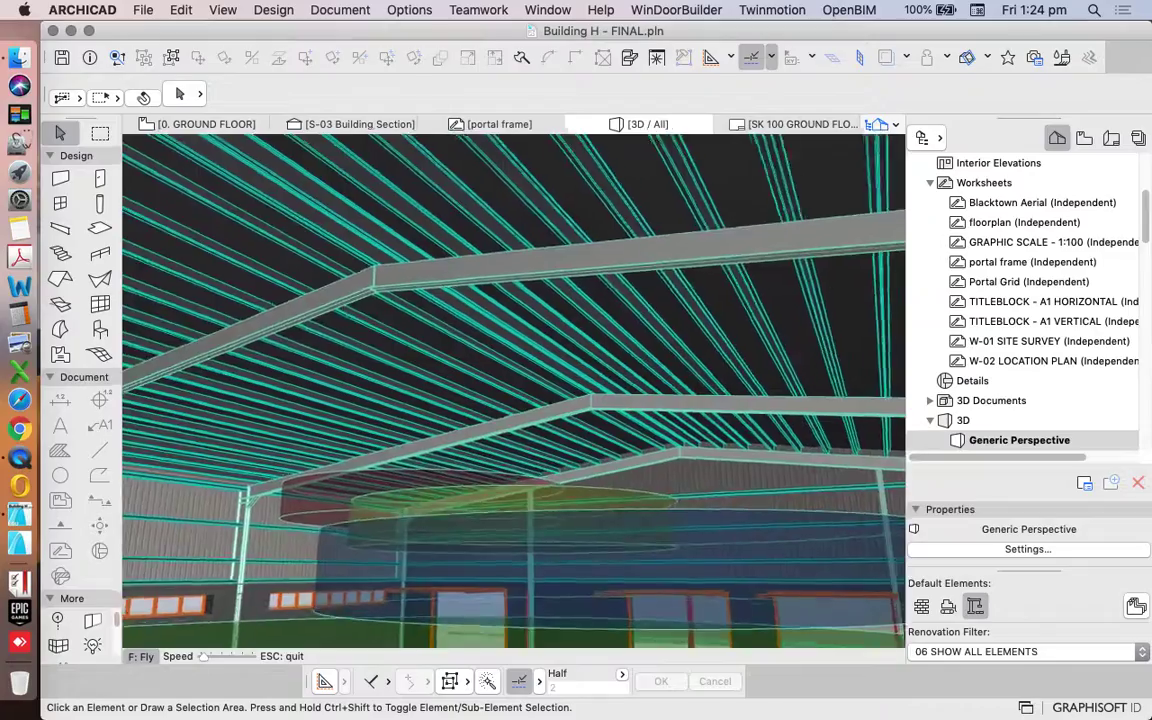
key(Up)
key(Up)
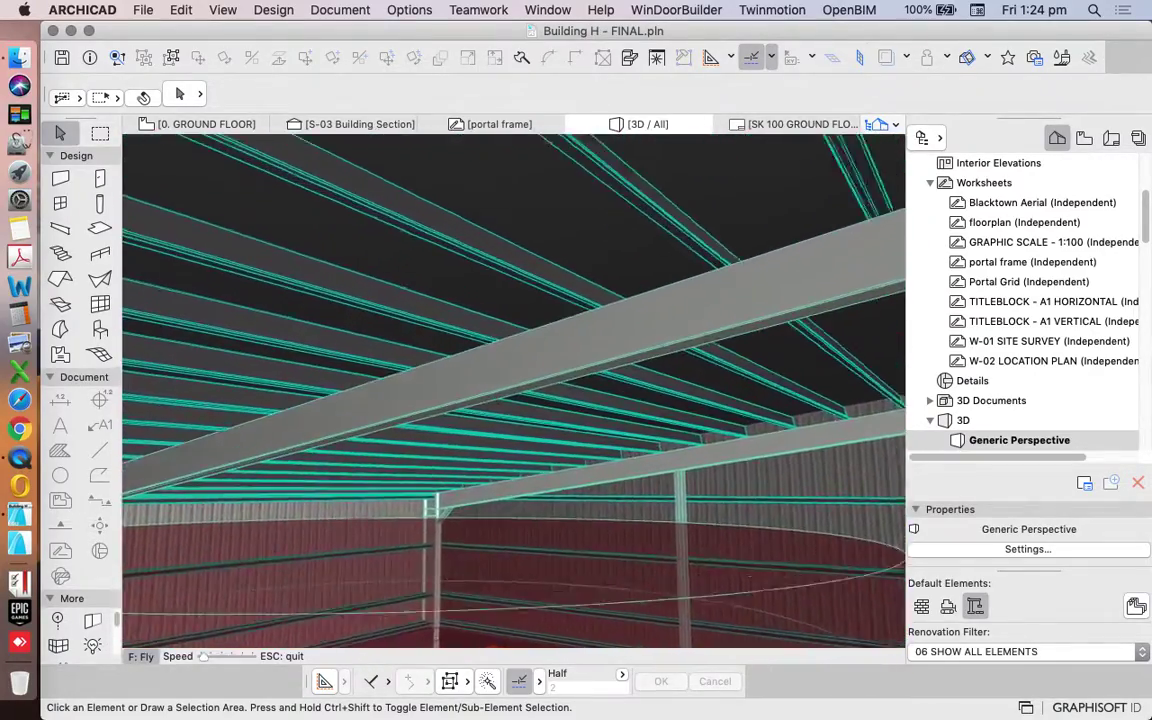
key(Up)
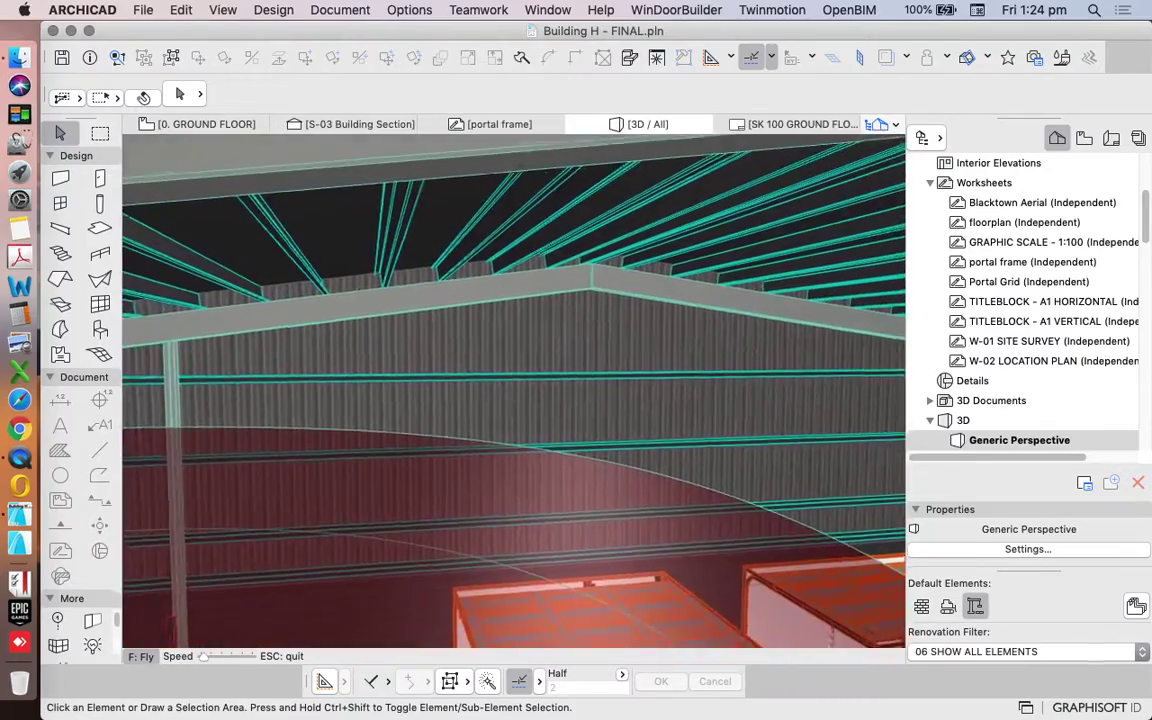
key(Up)
key(Up)
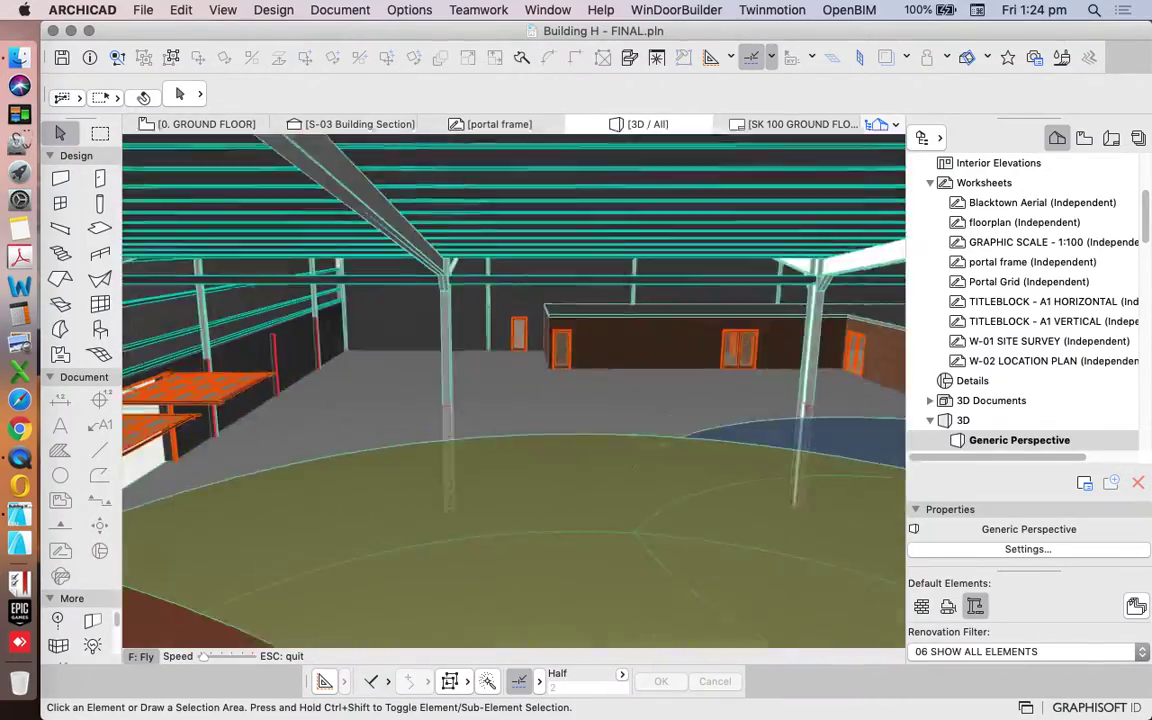
key(Up)
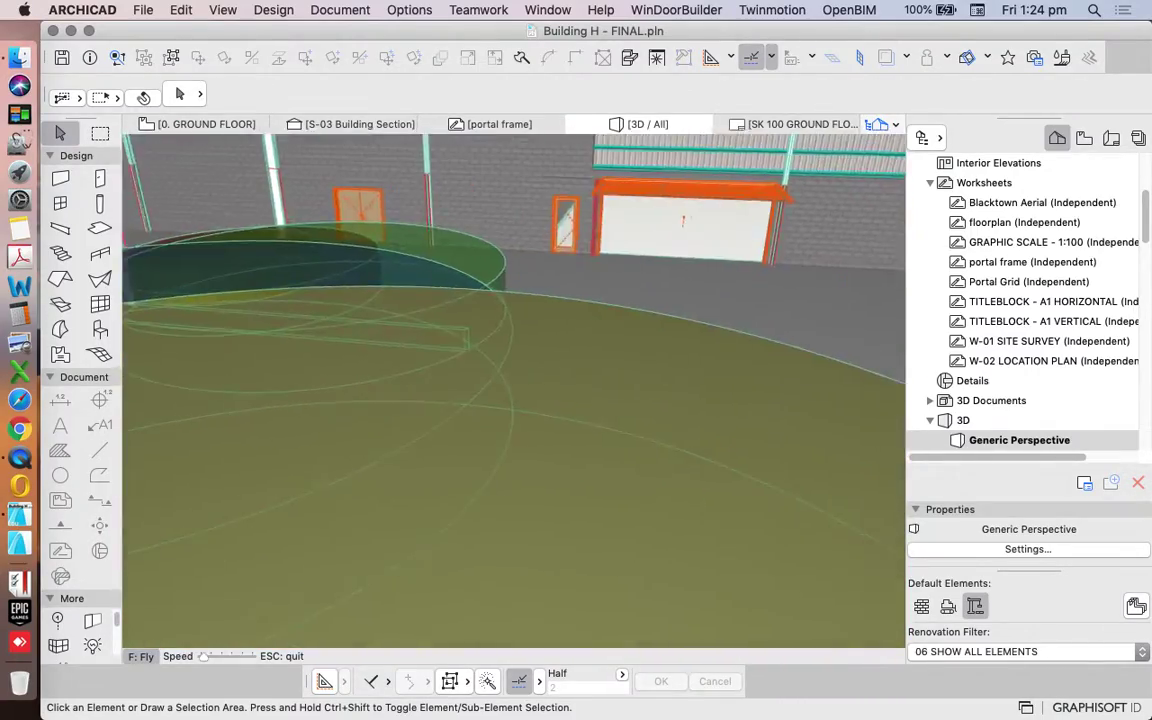
key(Up)
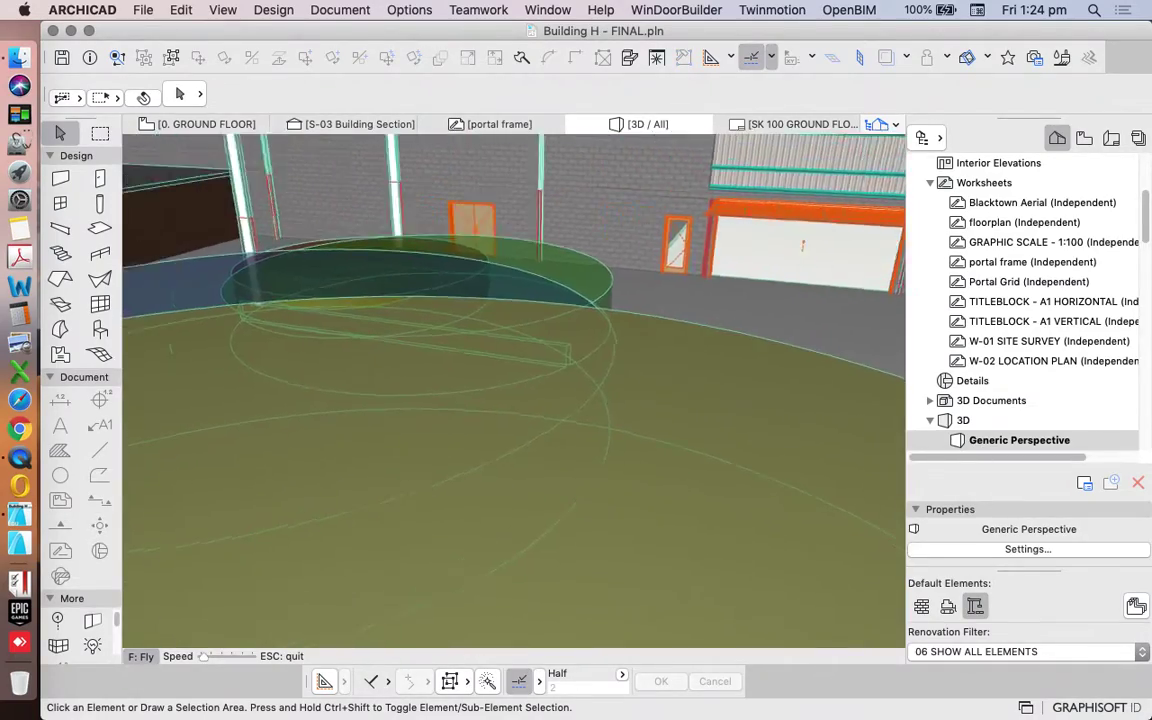
key(Up)
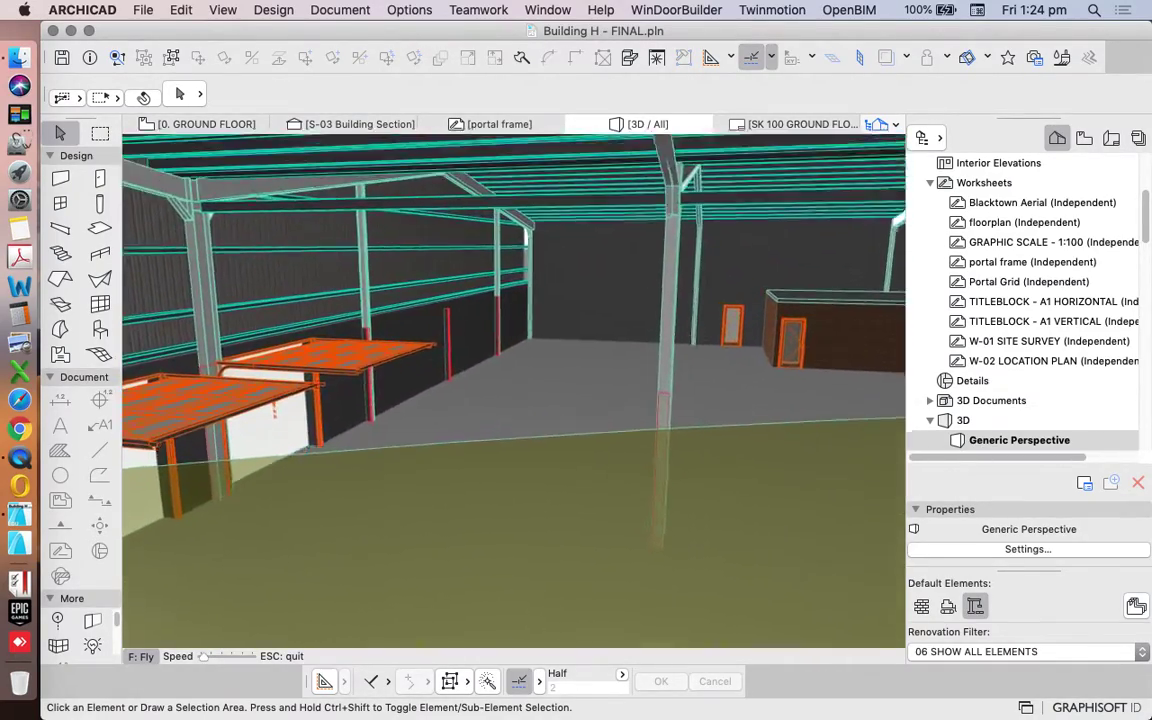
key(Up)
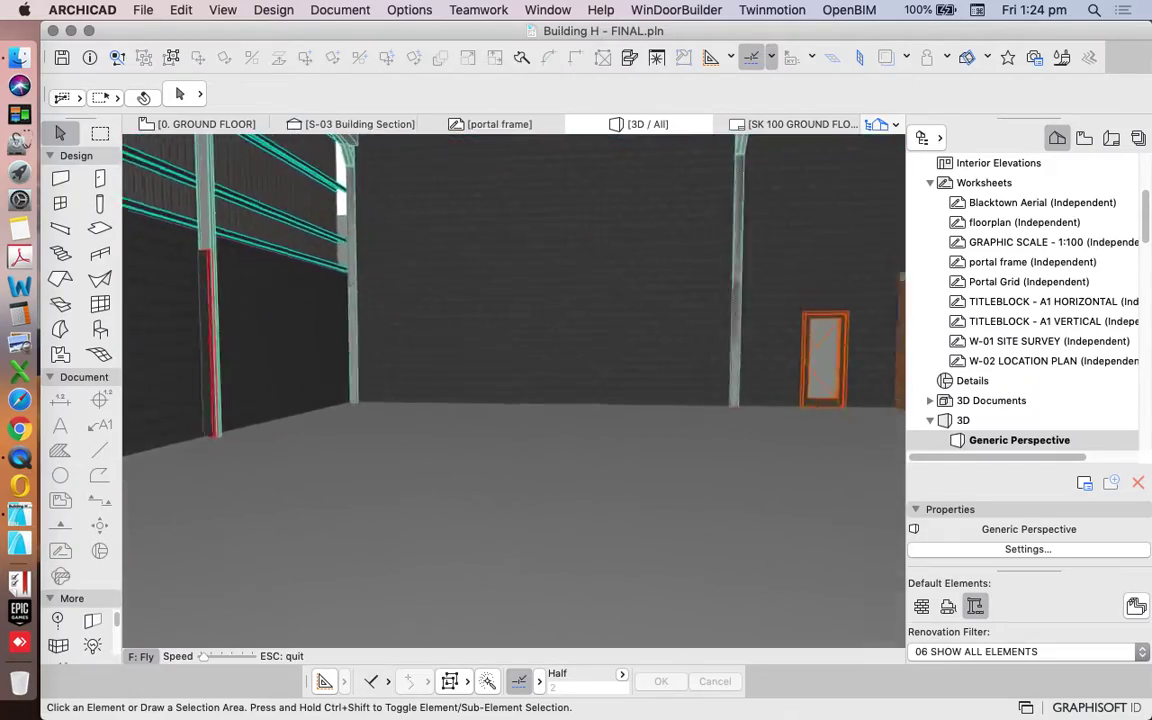
Frame the whole stepped row of coloured slabs from across the floor and leave the 3D walkthrough at that viewpoint
key(Up)
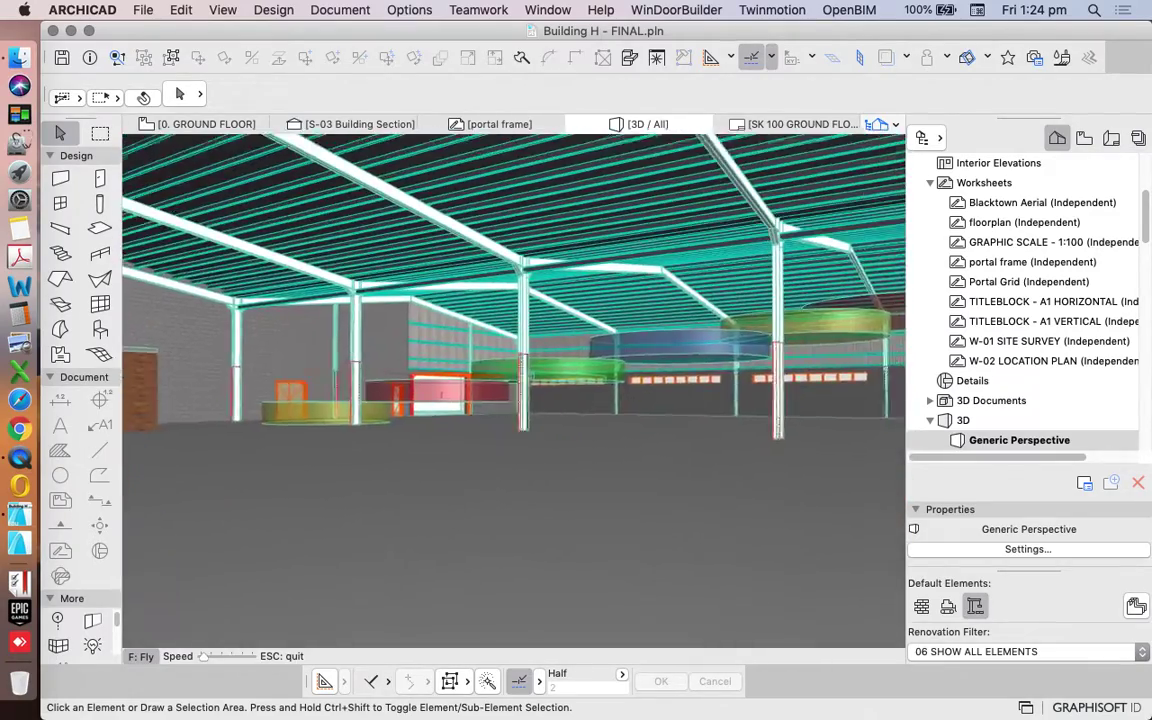
key(Right)
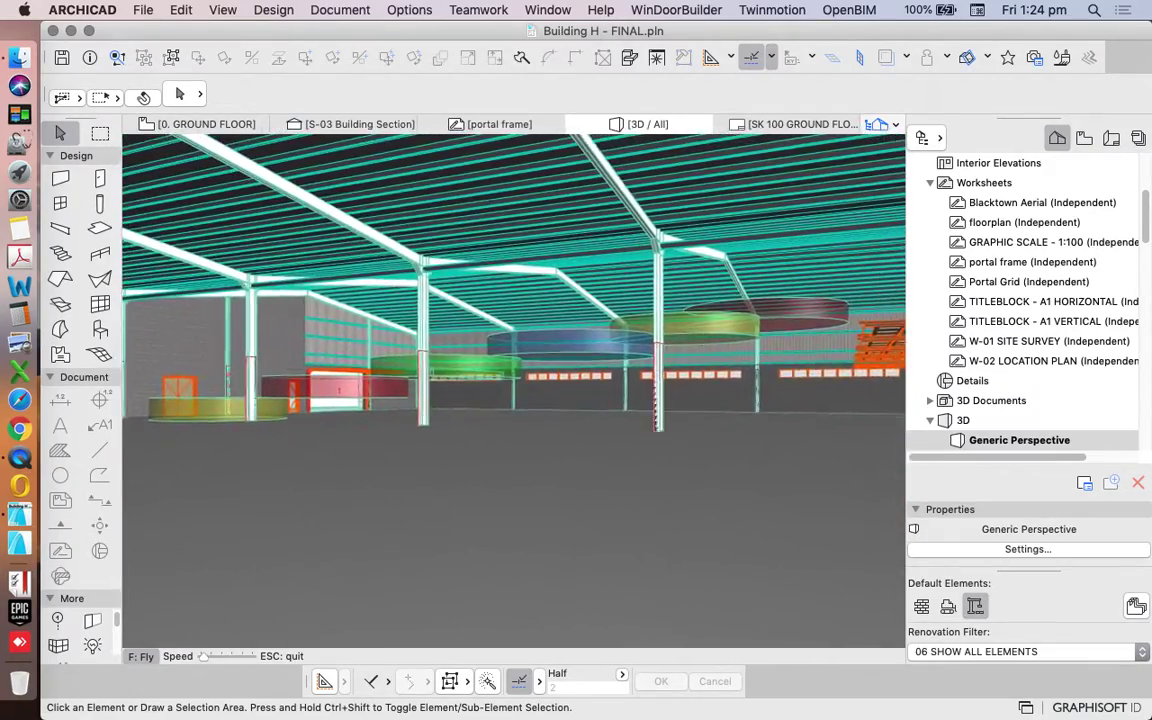
key(Right)
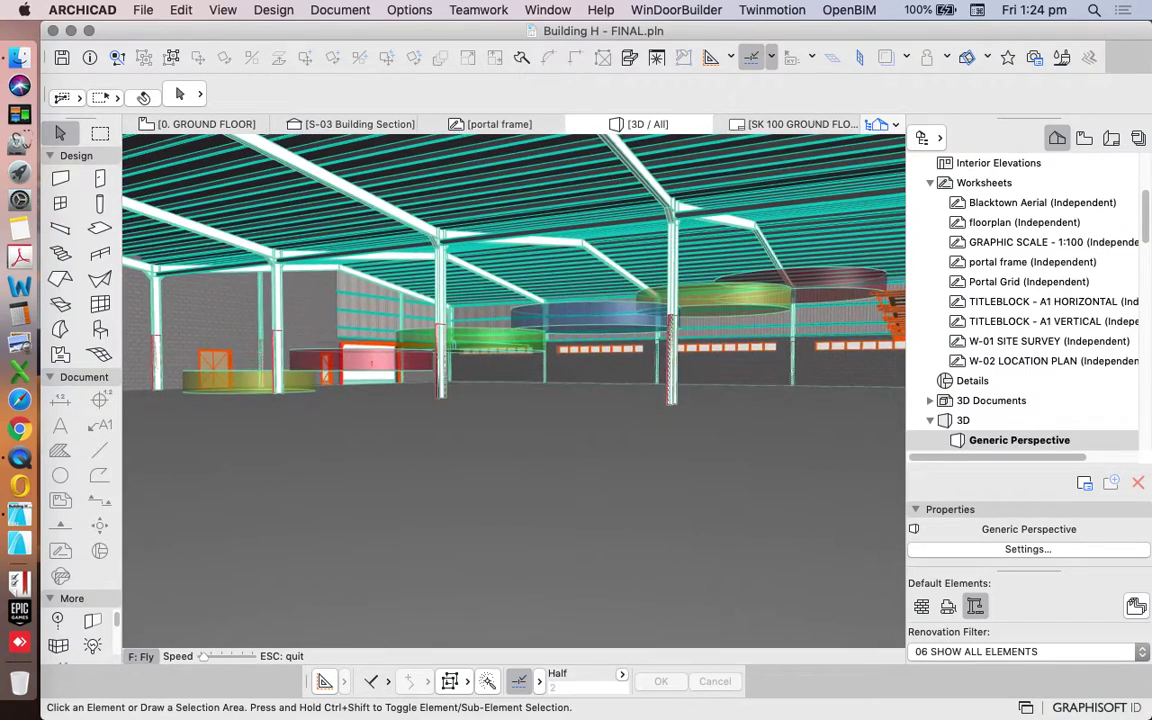
key(Left)
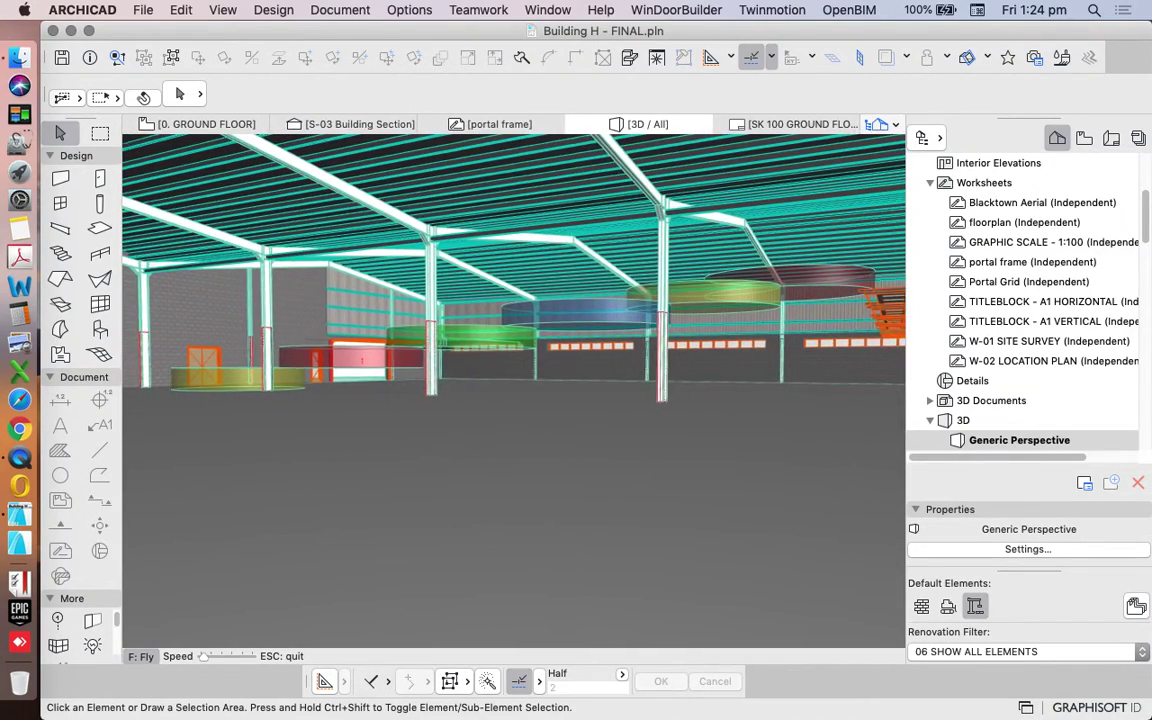
key(Escape)
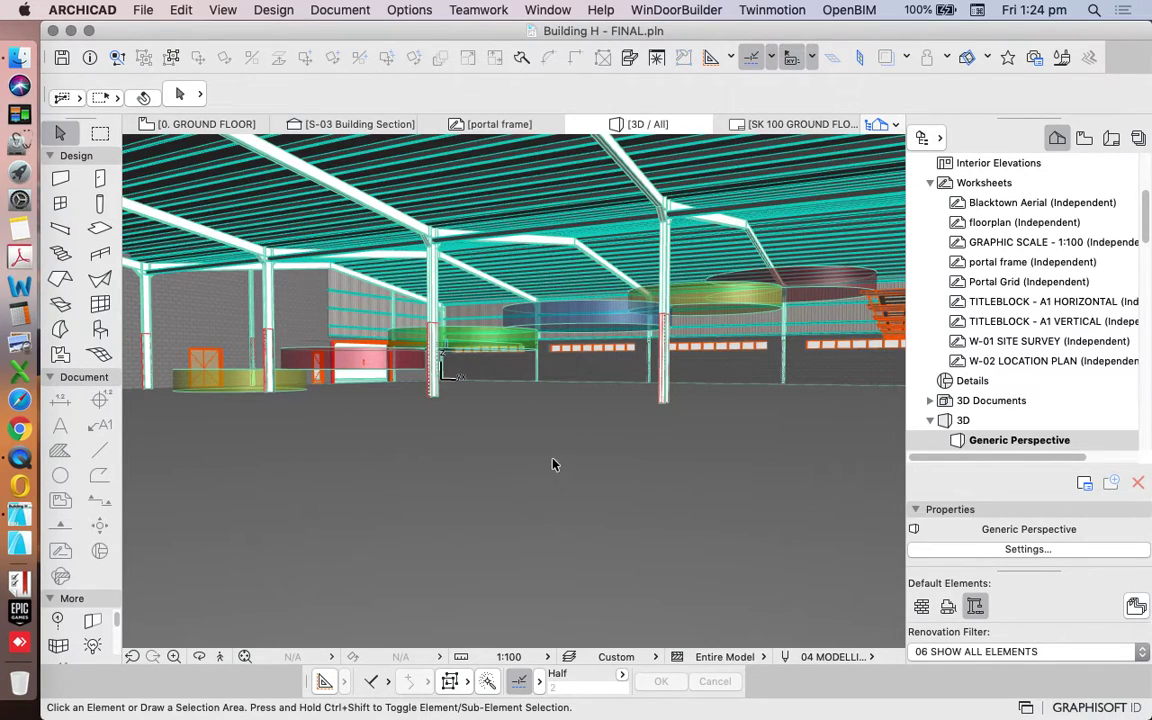
scroll(1030, 318, down, 5)
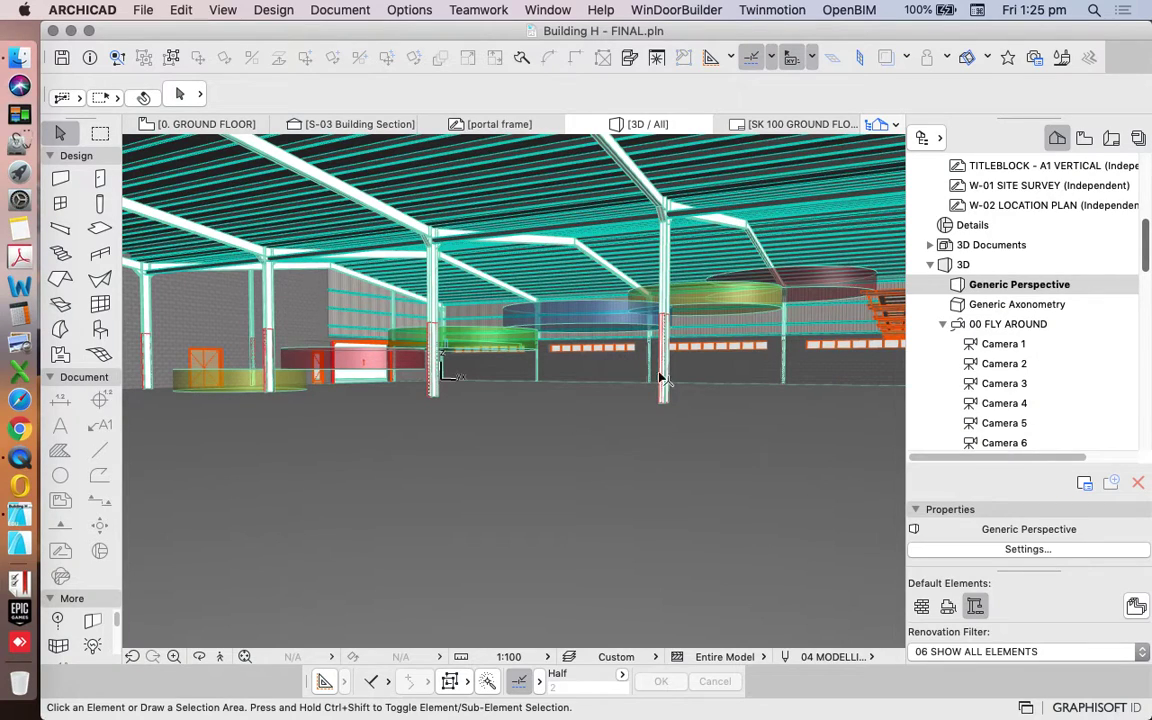
scroll(990, 345, up, 10)
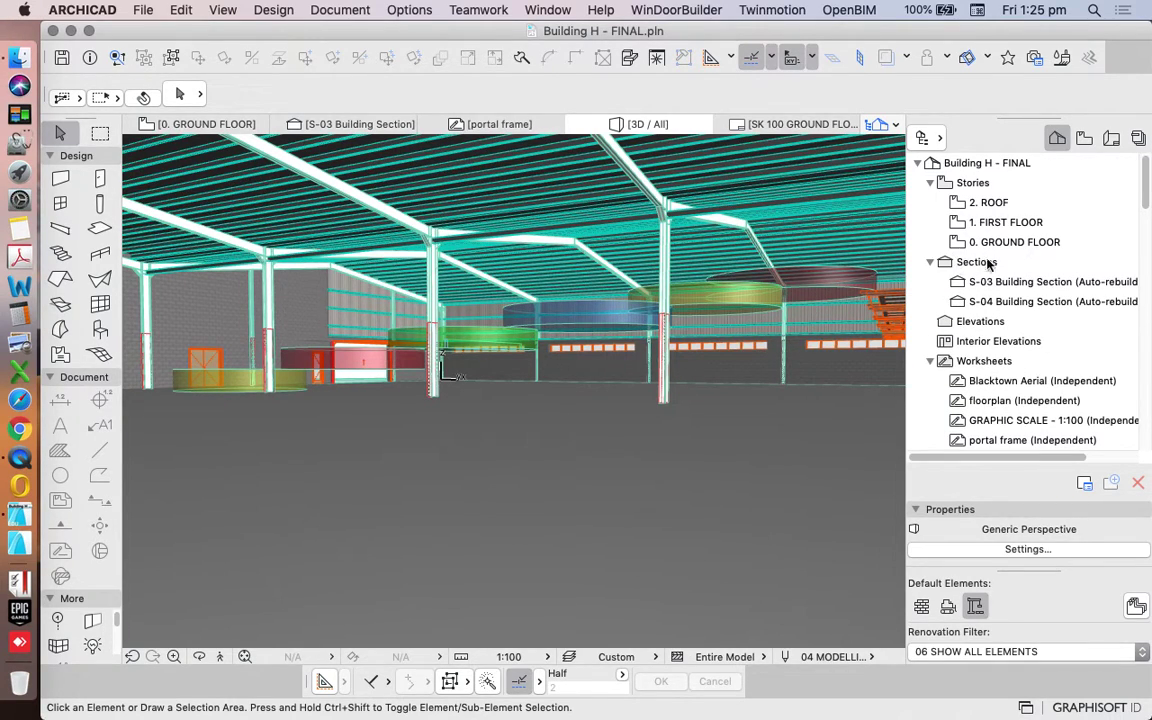